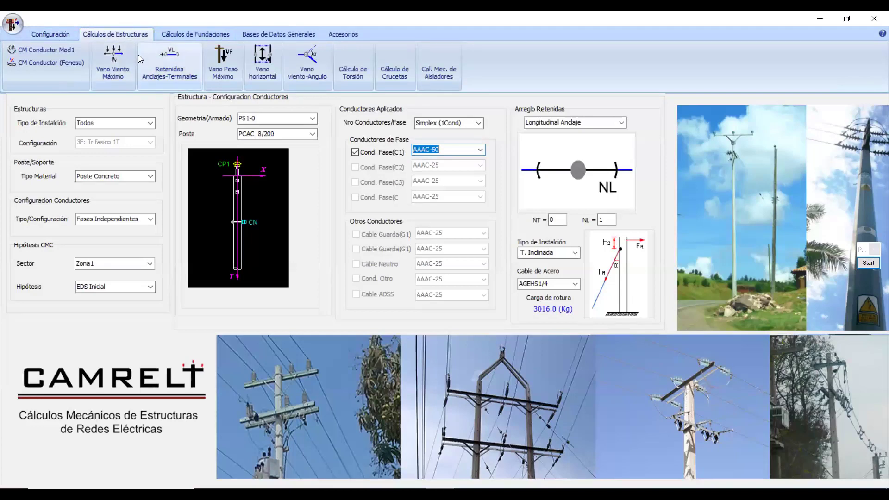
- View the maximum wind span and guy-anchor calculation windows, then close them
{"action": "left_click", "coordinate": [110, 66]}
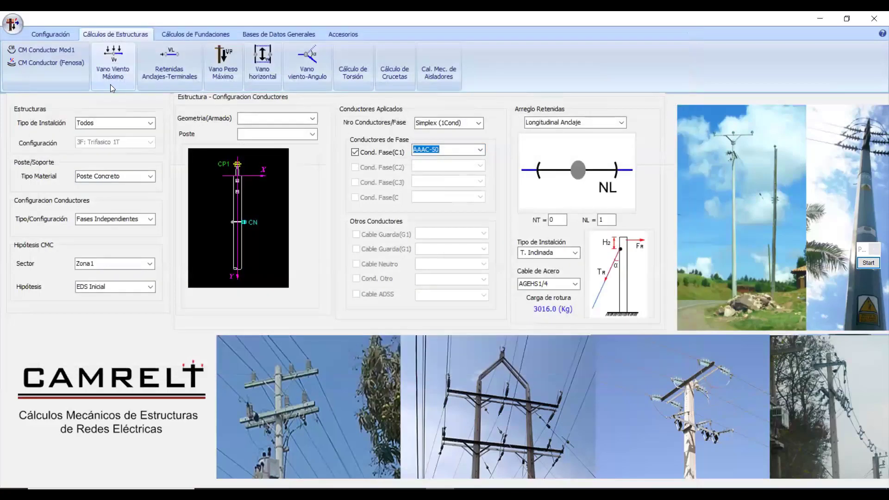
{"action": "left_click", "coordinate": [184, 73]}
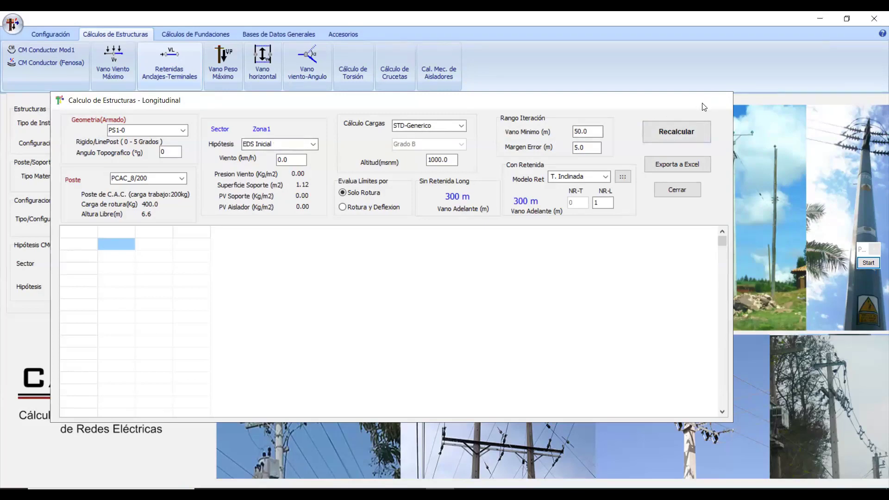
{"action": "left_click", "coordinate": [269, 63]}
{"action": "left_click", "coordinate": [224, 60]}
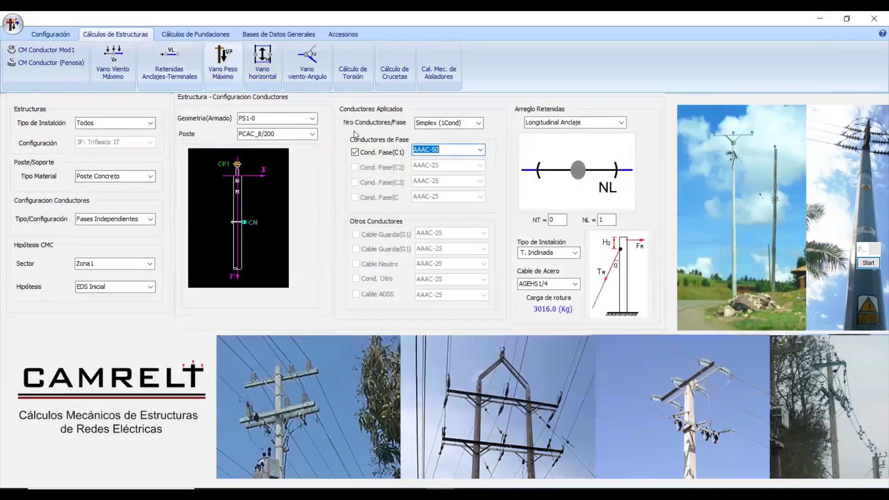
{"action": "left_click", "coordinate": [683, 67]}
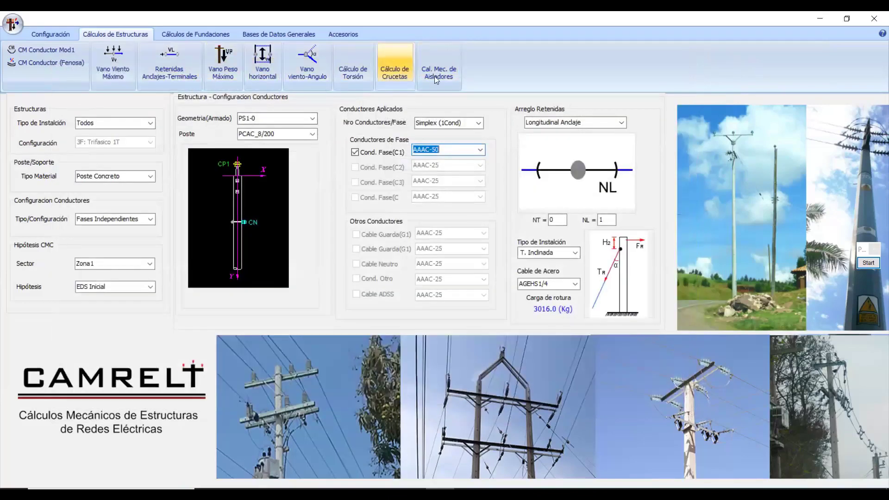
- Review the commands offered for foundation calculations, configuration and general databases
{"action": "left_click", "coordinate": [204, 33]}
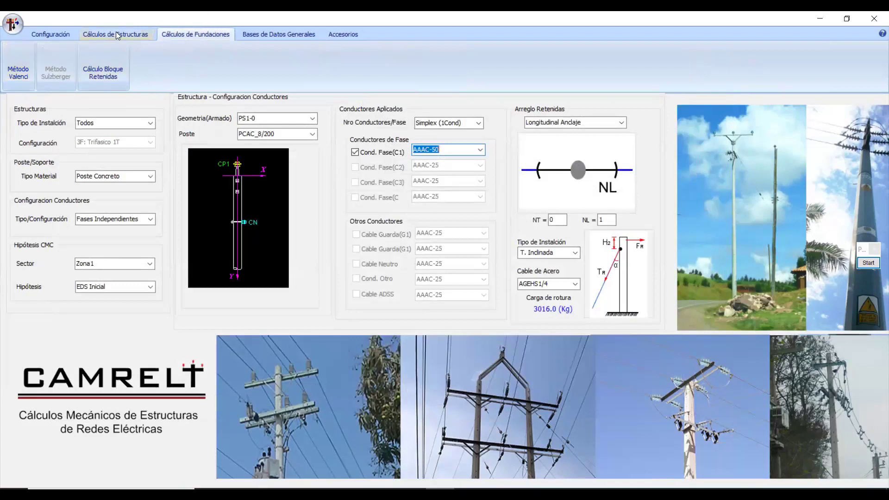
{"action": "left_click", "coordinate": [54, 33]}
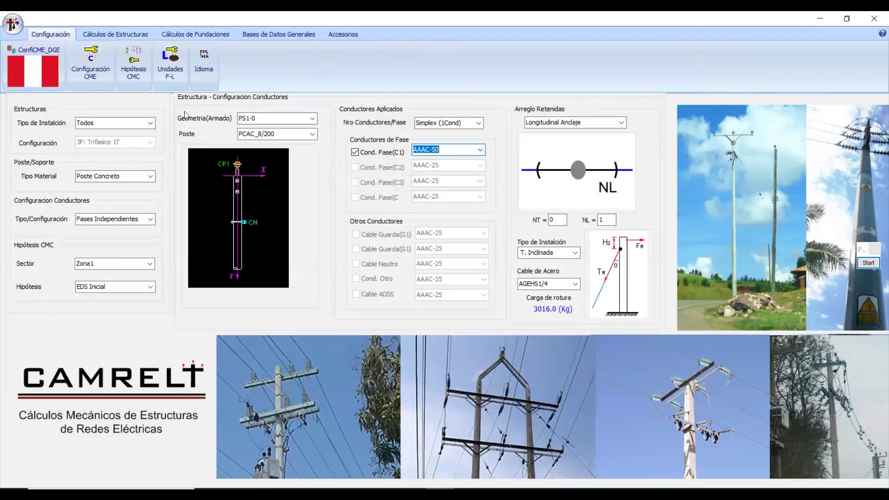
{"action": "left_click", "coordinate": [271, 34]}
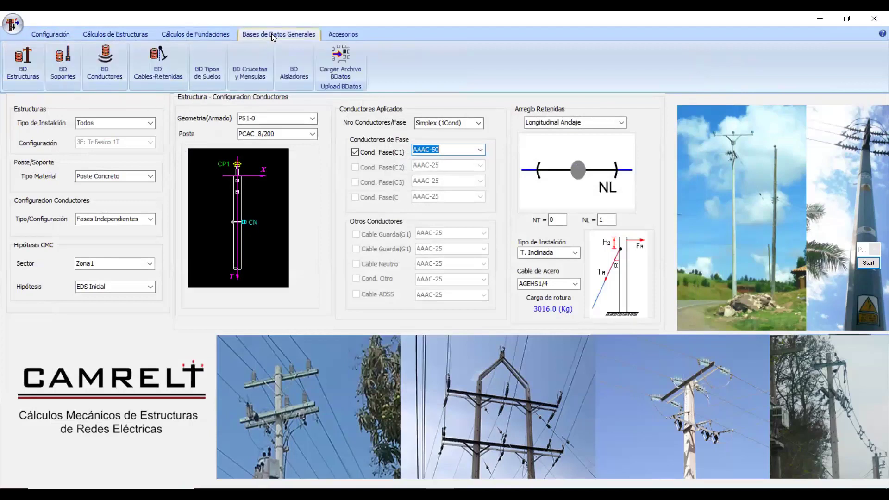
- View the supports database, close it without saving, and check the active country configuration
{"action": "left_click", "coordinate": [63, 73]}
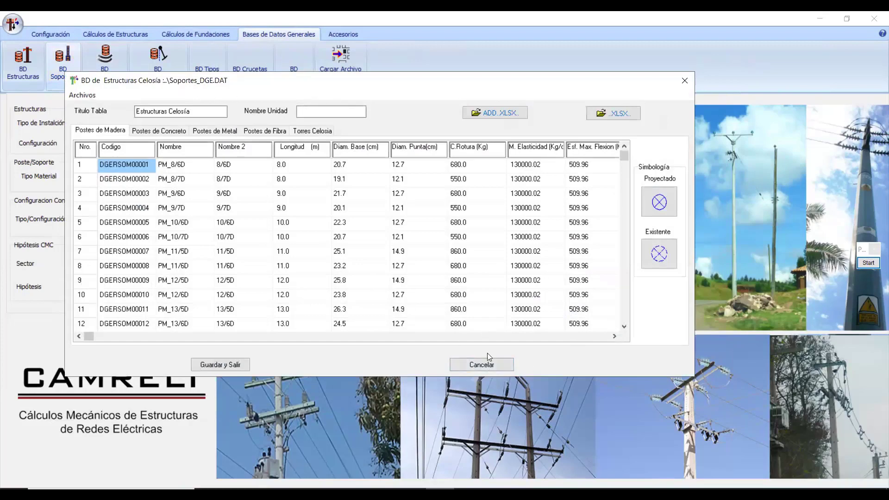
{"action": "key", "text": "Escape"}
{"action": "left_click", "coordinate": [51, 35]}
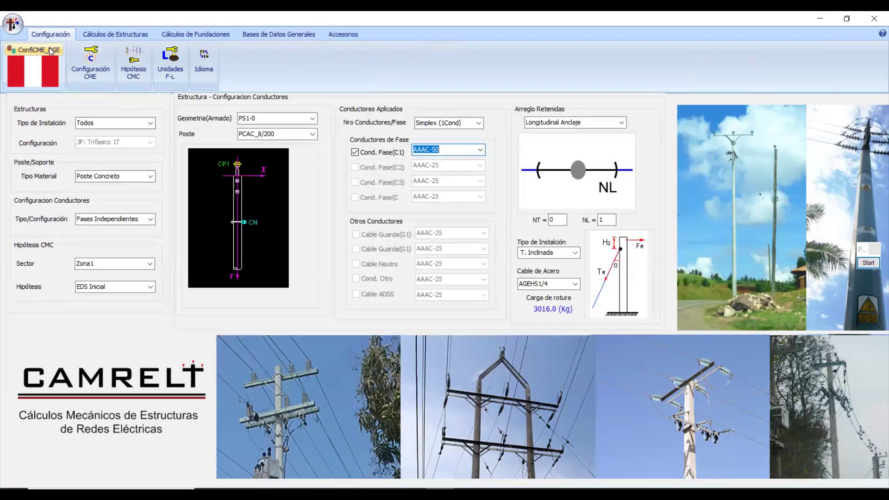
{"action": "left_click", "coordinate": [254, 34]}
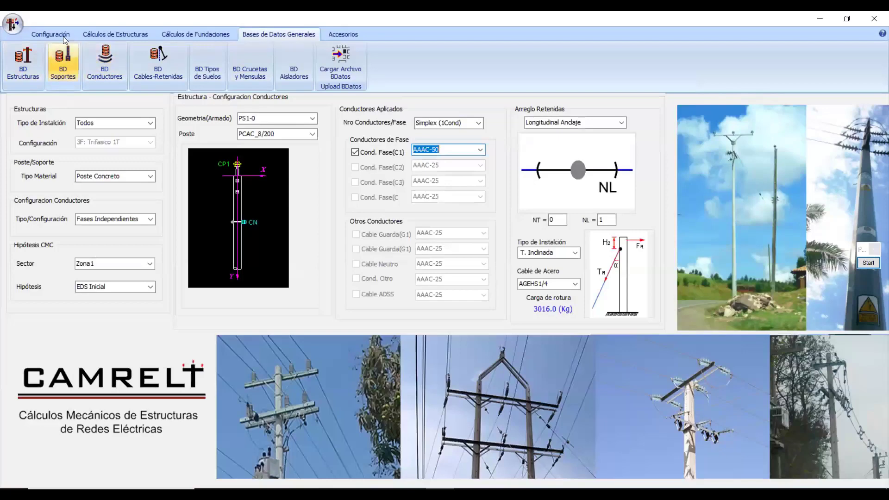
- Reopen the supports database and view its wooden and concrete pole tables
{"action": "left_click", "coordinate": [67, 67]}
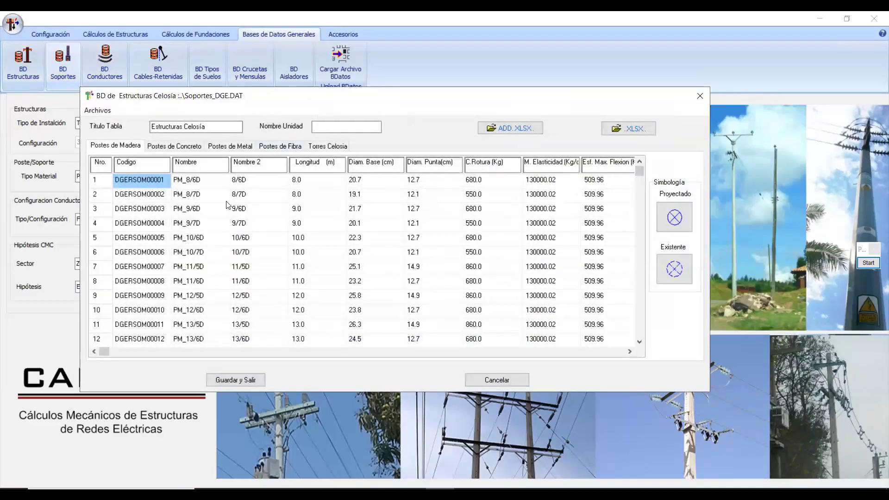
{"action": "left_click", "coordinate": [265, 210]}
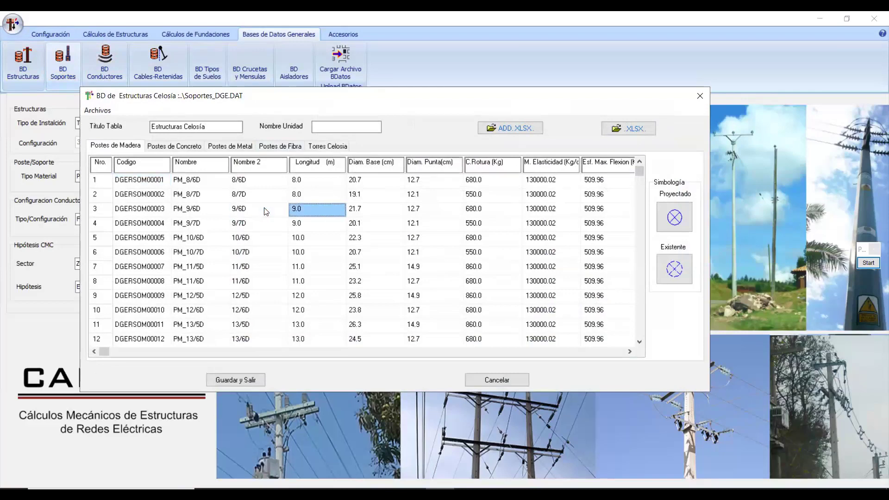
{"action": "left_click", "coordinate": [174, 146]}
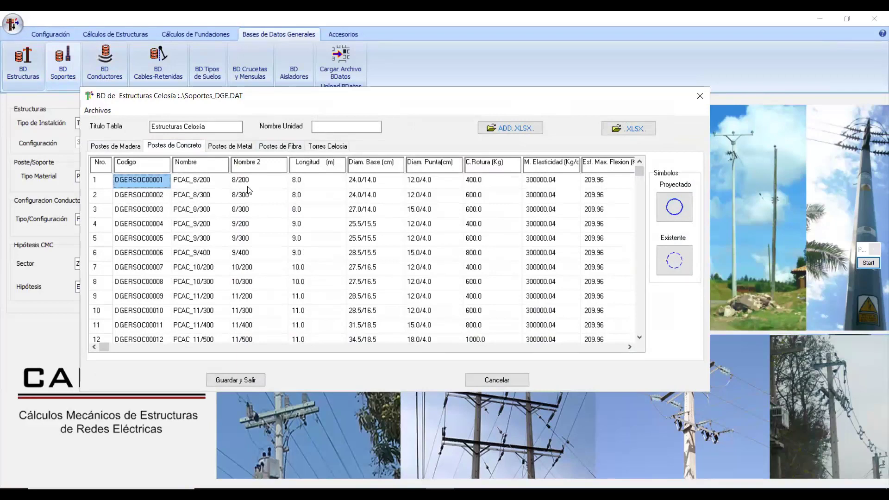
- Load the SoportesMadera.DAT table from the Supports folder into the supports database window
{"action": "left_click", "coordinate": [107, 115]}
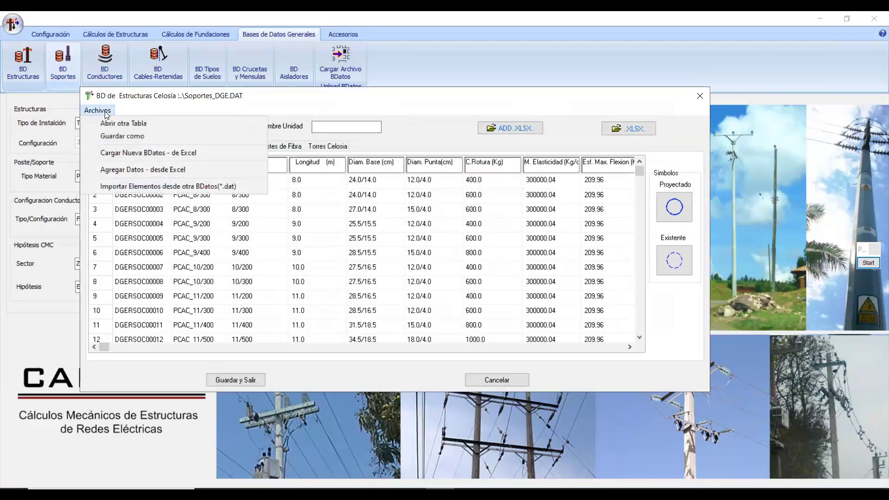
{"action": "left_click", "coordinate": [125, 126]}
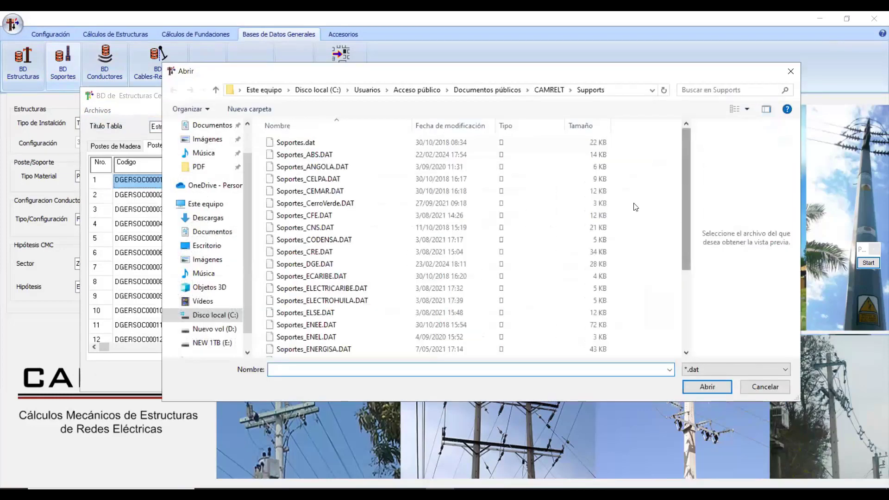
{"action": "scroll", "coordinate": [341, 270], "scroll_direction": "down", "scroll_amount": 3}
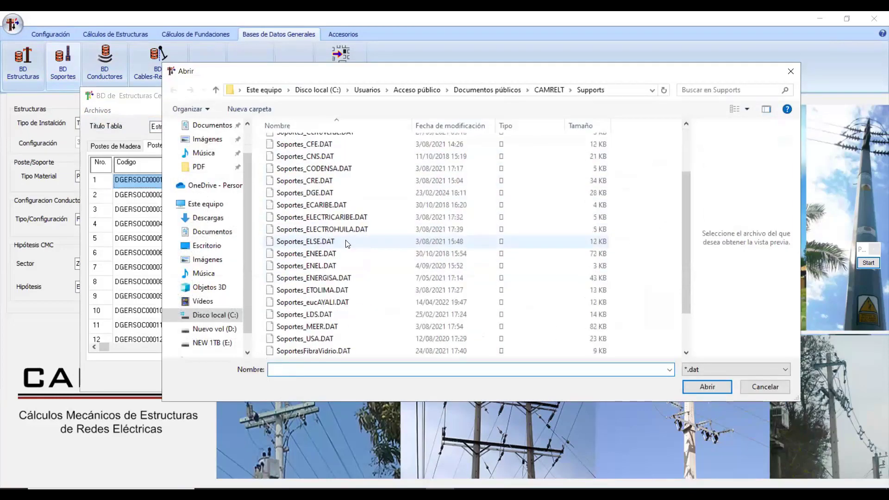
{"action": "scroll", "coordinate": [350, 245], "scroll_direction": "up", "scroll_amount": 3}
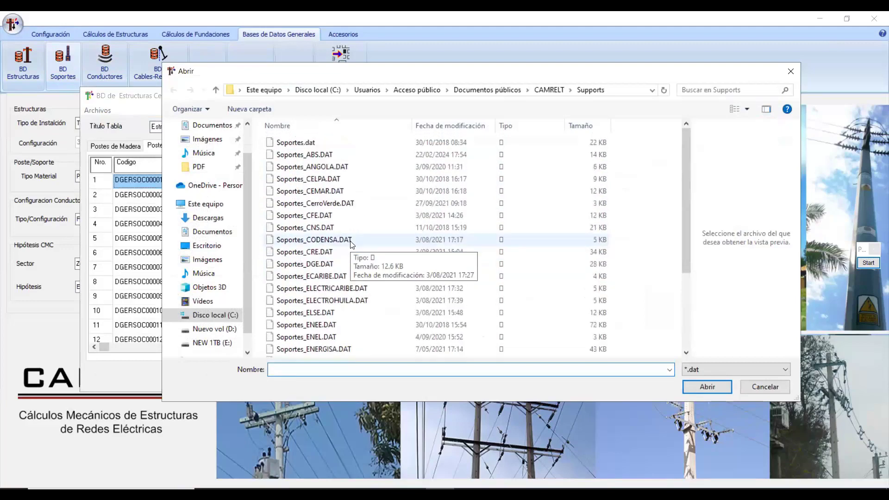
{"action": "scroll", "coordinate": [351, 245], "scroll_direction": "down", "scroll_amount": 3}
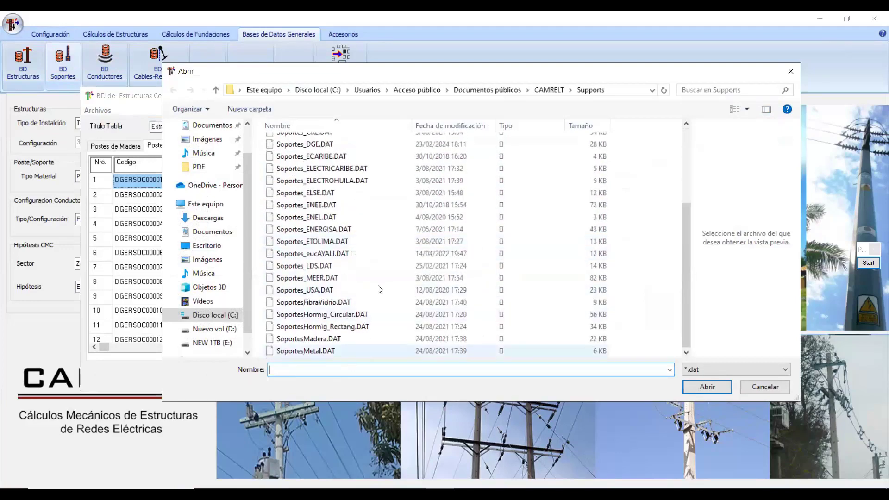
{"action": "scroll", "coordinate": [312, 189], "scroll_direction": "up", "scroll_amount": 3}
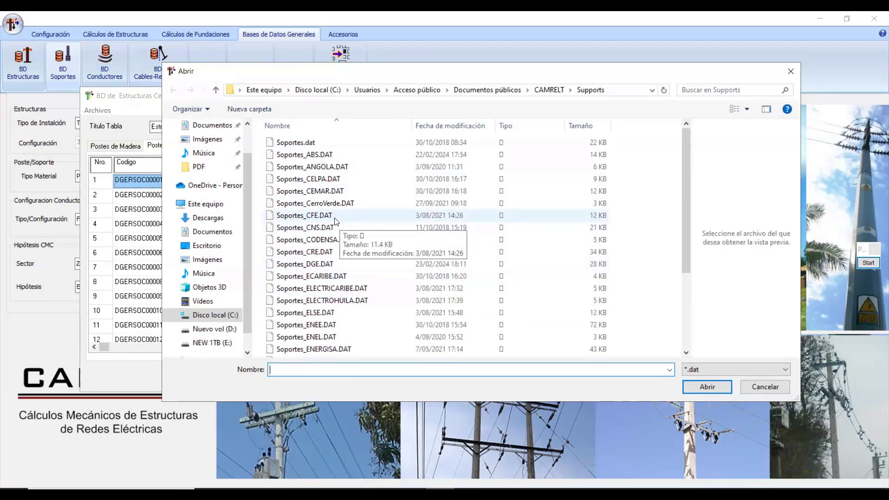
{"action": "scroll", "coordinate": [336, 222], "scroll_direction": "down", "scroll_amount": 3}
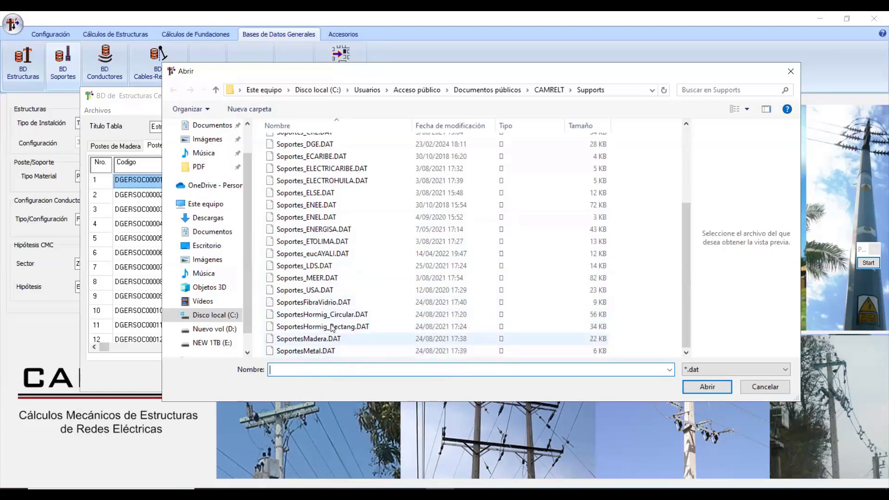
{"action": "left_click", "coordinate": [330, 337]}
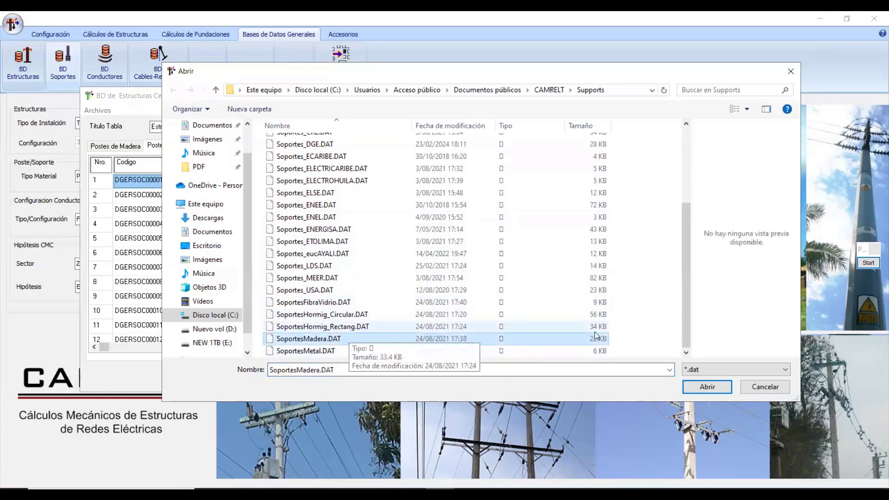
{"action": "left_click", "coordinate": [701, 385]}
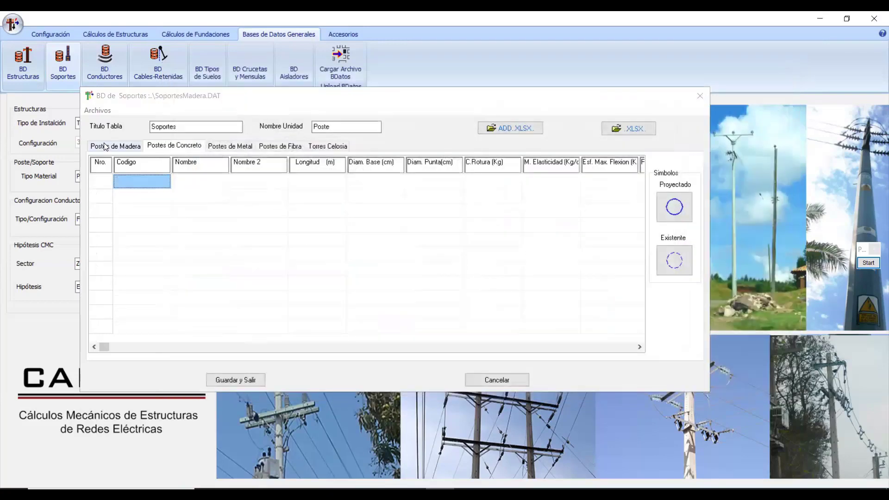
- Examine the wooden pole entries of the loaded table, going through their names, lengths and breaking loads
{"action": "left_click", "coordinate": [270, 212]}
{"action": "key", "text": "Down"}
{"action": "key", "text": "Down"}
{"action": "key", "text": "Down"}
{"action": "key", "text": "Down"}
{"action": "key", "text": "Down"}
{"action": "key", "text": "Down"}
{"action": "key", "text": "Down"}
{"action": "key", "text": "Down"}
{"action": "key", "text": "Down"}
{"action": "key", "text": "Down"}
{"action": "key", "text": "Down"}
{"action": "key", "text": "Down"}
{"action": "key", "text": "Down"}
{"action": "key", "text": "Down"}
{"action": "key", "text": "Down"}
{"action": "key", "text": "Down"}
{"action": "key", "text": "Down"}
{"action": "key", "text": "Down"}
{"action": "key", "text": "Down"}
{"action": "key", "text": "Down"}
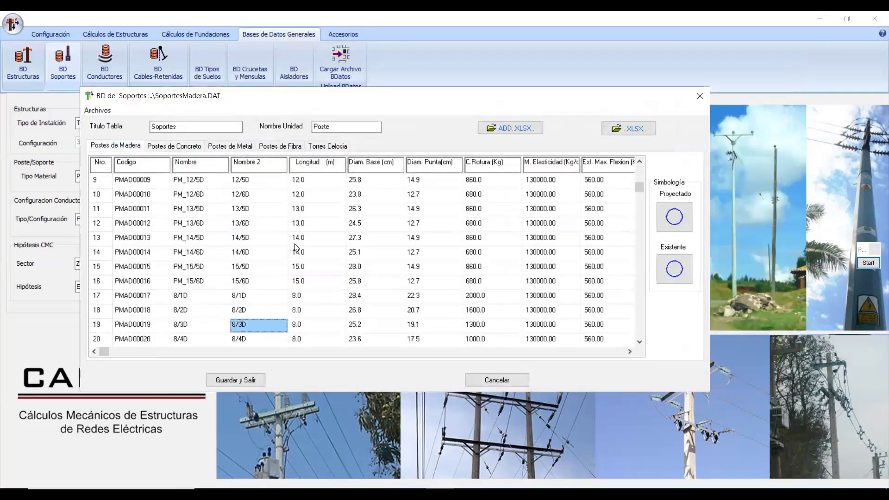
{"action": "key", "text": "Down"}
{"action": "key", "text": "Down"}
{"action": "key", "text": "Down"}
{"action": "key", "text": "Down"}
{"action": "key", "text": "Down"}
{"action": "key", "text": "Down"}
{"action": "key", "text": "Down"}
{"action": "key", "text": "Down"}
{"action": "key", "text": "Down"}
{"action": "key", "text": "Down"}
{"action": "key", "text": "Down"}
{"action": "key", "text": "Down"}
{"action": "key", "text": "Down"}
{"action": "key", "text": "Down"}
{"action": "key", "text": "Down"}
{"action": "key", "text": "Down"}
{"action": "key", "text": "Down"}
{"action": "key", "text": "Down"}
{"action": "key", "text": "Down"}
{"action": "key", "text": "Down"}
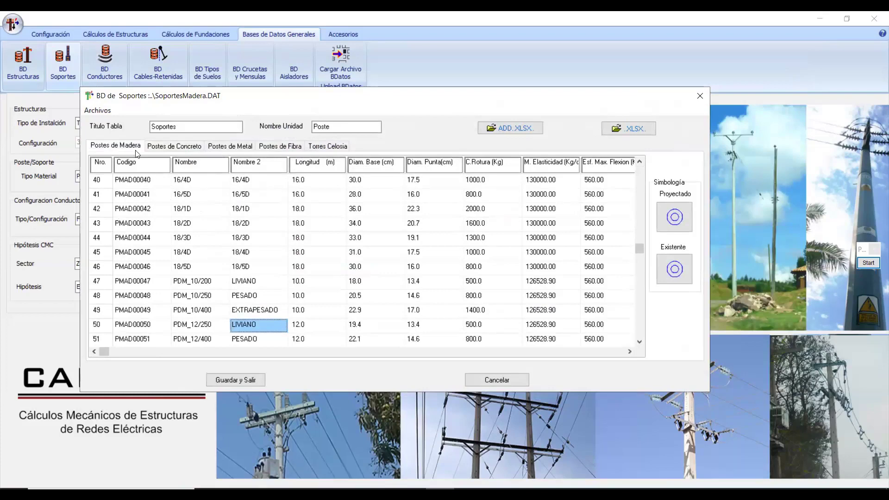
- Load the SoportesHormig_Rectang.DAT table into the supports database window
{"action": "left_click", "coordinate": [97, 110]}
{"action": "left_click", "coordinate": [103, 118]}
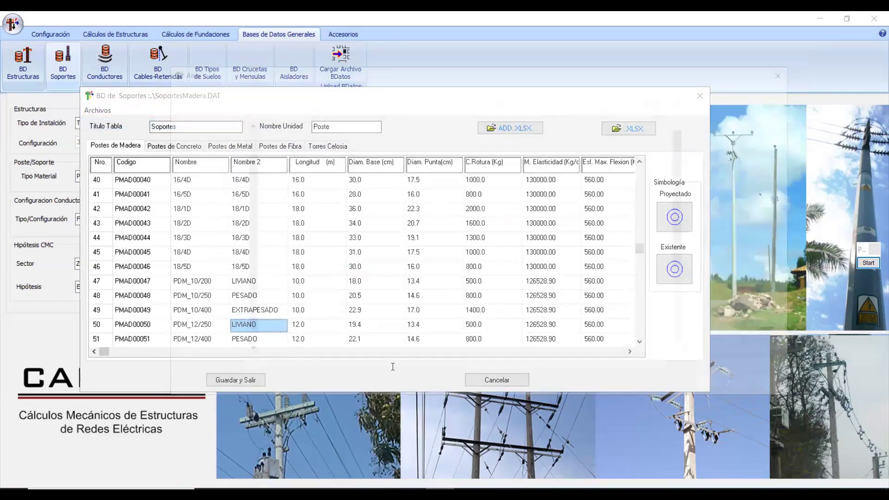
{"action": "left_click", "coordinate": [343, 327]}
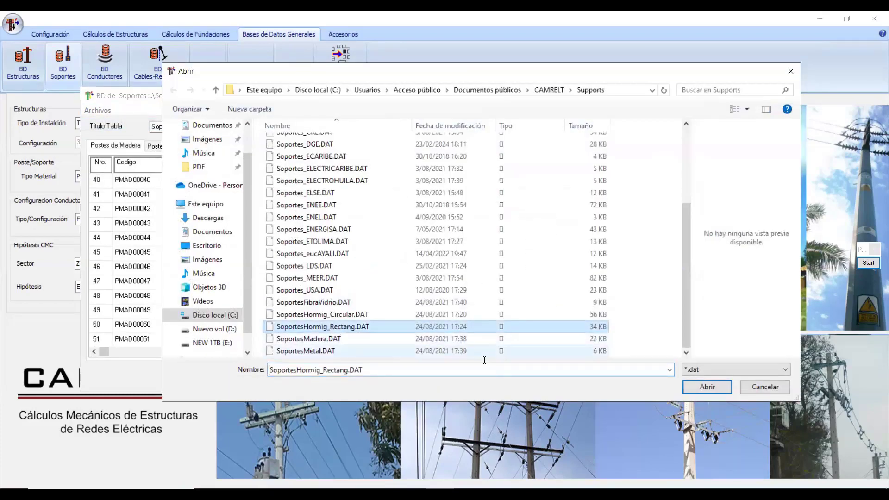
{"action": "left_click", "coordinate": [695, 388]}
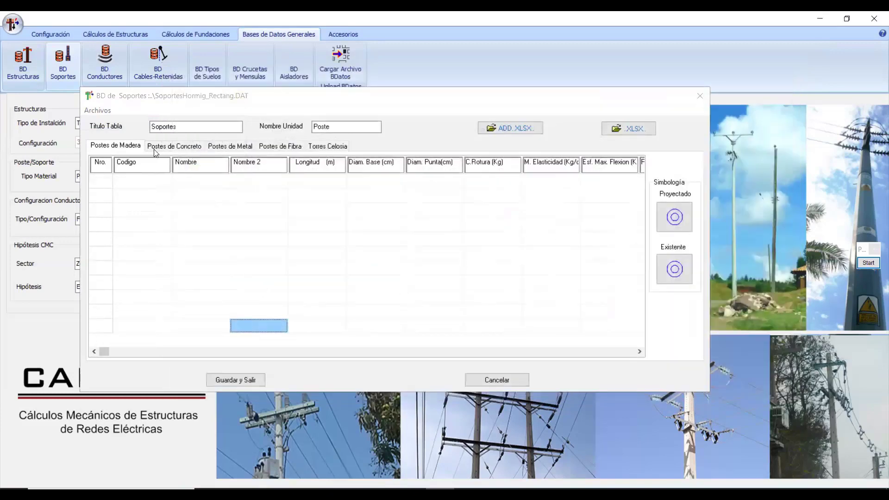
- Examine the concrete pole entries of the loaded table, going down through the PTT, PHH and HV models
{"action": "left_click", "coordinate": [175, 147]}
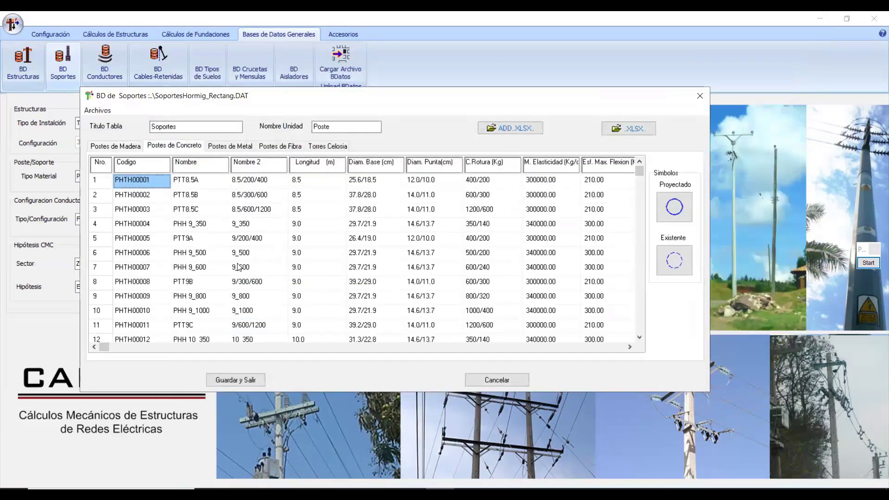
{"action": "left_click", "coordinate": [208, 215]}
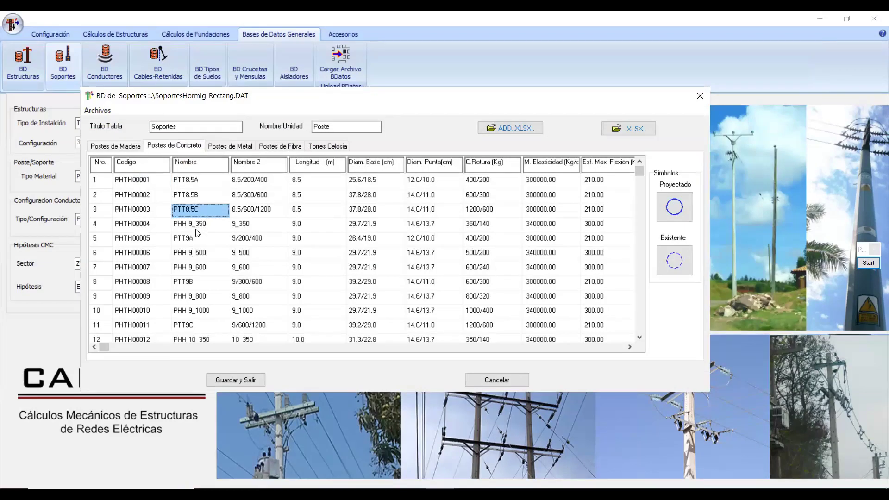
{"action": "left_click", "coordinate": [192, 228]}
{"action": "key", "text": "Down"}
{"action": "key", "text": "Down"}
{"action": "key", "text": "Down"}
{"action": "key", "text": "Down"}
{"action": "key", "text": "Down"}
{"action": "key", "text": "Down"}
{"action": "key", "text": "Down"}
{"action": "key", "text": "Down"}
{"action": "key", "text": "Down"}
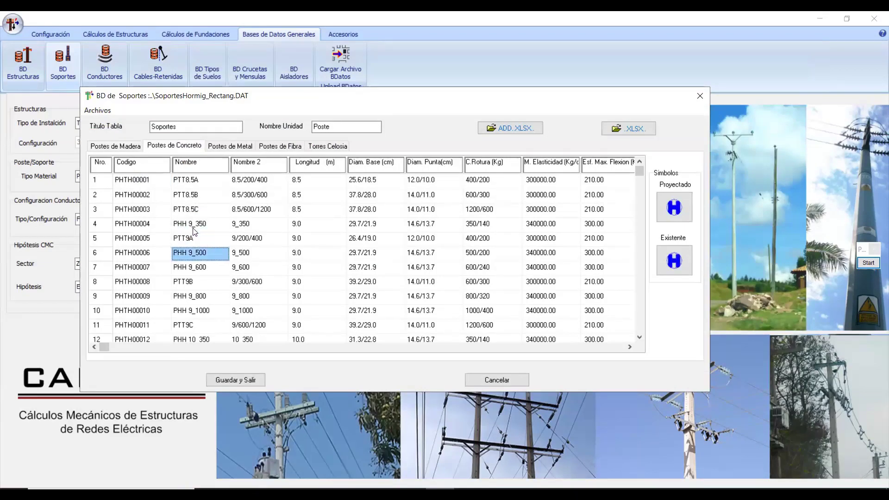
{"action": "key", "text": "Down"}
{"action": "key", "text": "Down"}
{"action": "key", "text": "Down"}
{"action": "key", "text": "Down"}
{"action": "key", "text": "Down"}
{"action": "key", "text": "Down"}
{"action": "key", "text": "Down"}
{"action": "key", "text": "Down"}
{"action": "key", "text": "Down"}
{"action": "key", "text": "Down"}
{"action": "key", "text": "Down"}
{"action": "key", "text": "Down"}
{"action": "key", "text": "Down"}
{"action": "key", "text": "Down"}
{"action": "key", "text": "Down"}
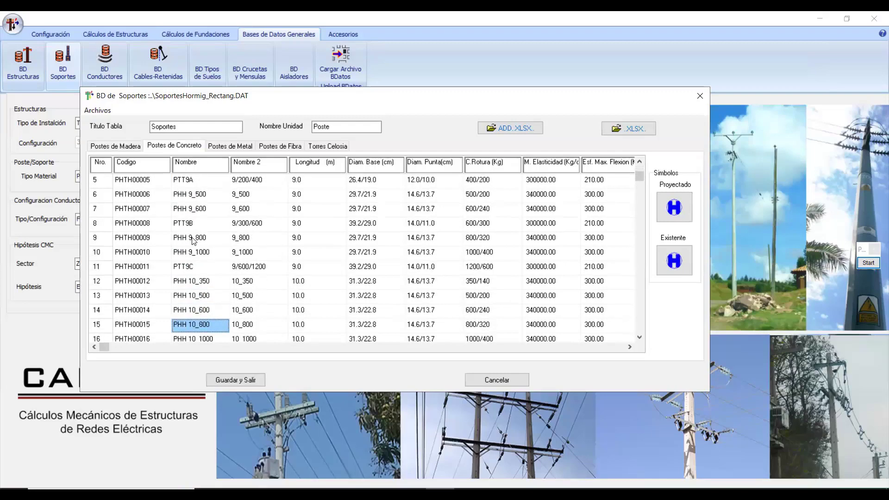
{"action": "key", "text": "Down"}
{"action": "key", "text": "Down"}
{"action": "key", "text": "Down"}
{"action": "key", "text": "Down"}
{"action": "key", "text": "Down"}
{"action": "key", "text": "Down"}
{"action": "key", "text": "Down"}
{"action": "key", "text": "Down"}
{"action": "key", "text": "Down"}
{"action": "key", "text": "Down"}
{"action": "key", "text": "Down"}
{"action": "key", "text": "Down"}
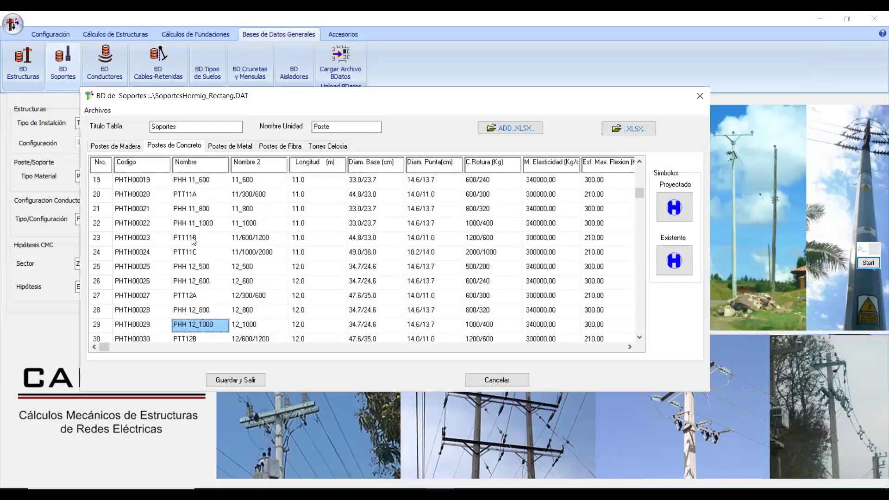
{"action": "key", "text": "Down"}
{"action": "key", "text": "Down"}
{"action": "key", "text": "Down"}
{"action": "key", "text": "Down"}
{"action": "key", "text": "Down"}
{"action": "key", "text": "Down"}
{"action": "key", "text": "Down"}
{"action": "key", "text": "Down"}
{"action": "key", "text": "Down"}
{"action": "key", "text": "Down"}
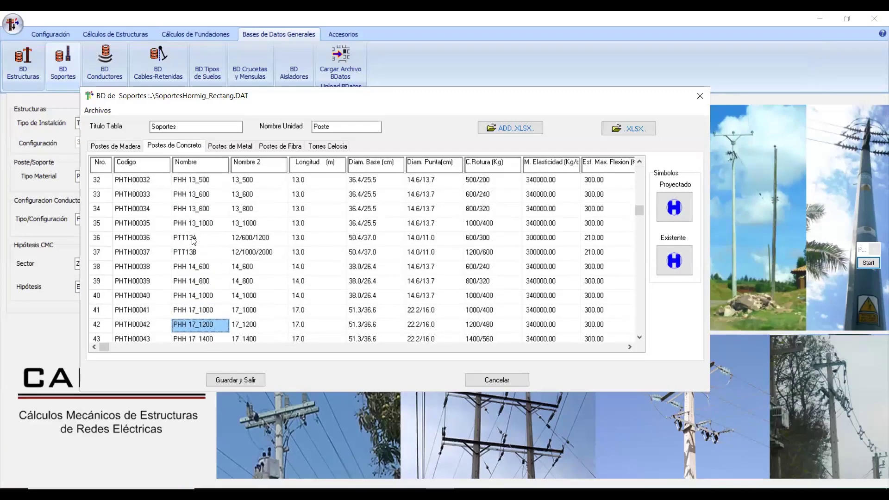
{"action": "key", "text": "Down"}
{"action": "key", "text": "Down"}
{"action": "key", "text": "Down"}
{"action": "key", "text": "Down"}
{"action": "key", "text": "Down"}
{"action": "key", "text": "Down"}
{"action": "key", "text": "Down"}
{"action": "key", "text": "Down"}
{"action": "key", "text": "Down"}
{"action": "key", "text": "Down"}
{"action": "key", "text": "Down"}
{"action": "key", "text": "Down"}
{"action": "key", "text": "Down"}
{"action": "key", "text": "Down"}
{"action": "key", "text": "Down"}
{"action": "key", "text": "Down"}
{"action": "key", "text": "Down"}
{"action": "key", "text": "Down"}
{"action": "key", "text": "Down"}
{"action": "key", "text": "Down"}
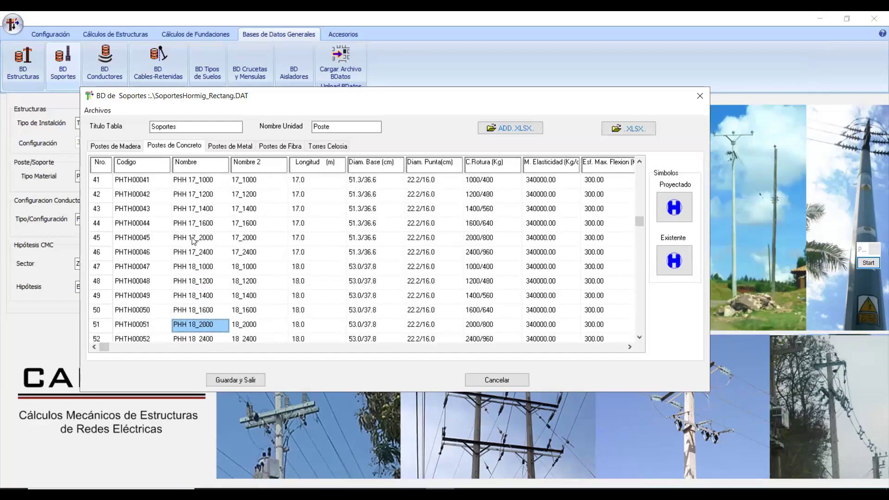
{"action": "key", "text": "Down"}
{"action": "key", "text": "Down"}
{"action": "key", "text": "Down"}
{"action": "key", "text": "Down"}
{"action": "key", "text": "Down"}
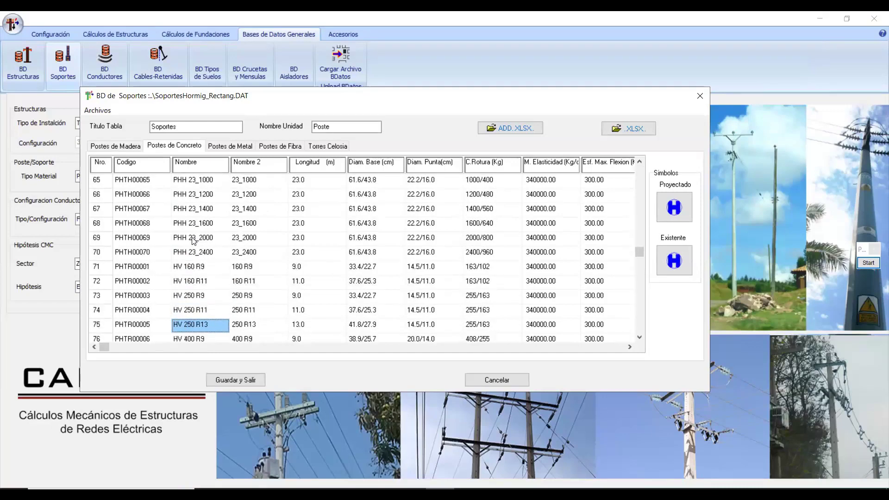
- Return to the first concrete pole, PTT8.5A, and examine its length, base diameter, tip diameter and breaking load
{"action": "key", "text": "Up"}
{"action": "key", "text": "Up"}
{"action": "key", "text": "Up"}
{"action": "key", "text": "Up"}
{"action": "key", "text": "Up"}
{"action": "key", "text": "Up"}
{"action": "key", "text": "Up"}
{"action": "key", "text": "Up"}
{"action": "key", "text": "Up"}
{"action": "key", "text": "Up"}
{"action": "key", "text": "Up"}
{"action": "key", "text": "Up"}
{"action": "key", "text": "Up"}
{"action": "key", "text": "Up"}
{"action": "key", "text": "Up"}
{"action": "key", "text": "Up"}
{"action": "key", "text": "Up"}
{"action": "key", "text": "Up"}
{"action": "key", "text": "Up"}
{"action": "key", "text": "Up"}
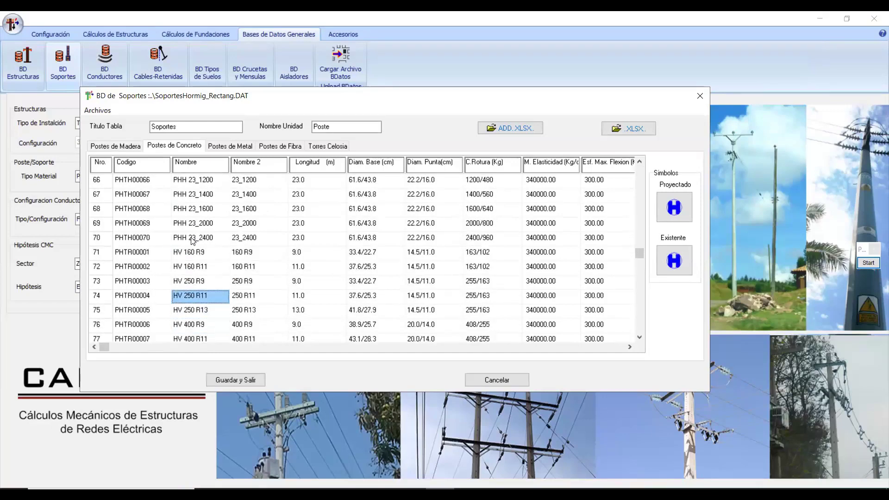
{"action": "key", "text": "Up"}
{"action": "key", "text": "Up"}
{"action": "key", "text": "Up"}
{"action": "key", "text": "Up"}
{"action": "key", "text": "Up"}
{"action": "key", "text": "Up"}
{"action": "key", "text": "Up"}
{"action": "key", "text": "Up"}
{"action": "key", "text": "Up"}
{"action": "key", "text": "Up"}
{"action": "key", "text": "Up"}
{"action": "key", "text": "Up"}
{"action": "key", "text": "Up"}
{"action": "key", "text": "Up"}
{"action": "key", "text": "Up"}
{"action": "key", "text": "Up"}
{"action": "key", "text": "Up"}
{"action": "key", "text": "Up"}
{"action": "key", "text": "Up"}
{"action": "key", "text": "Up"}
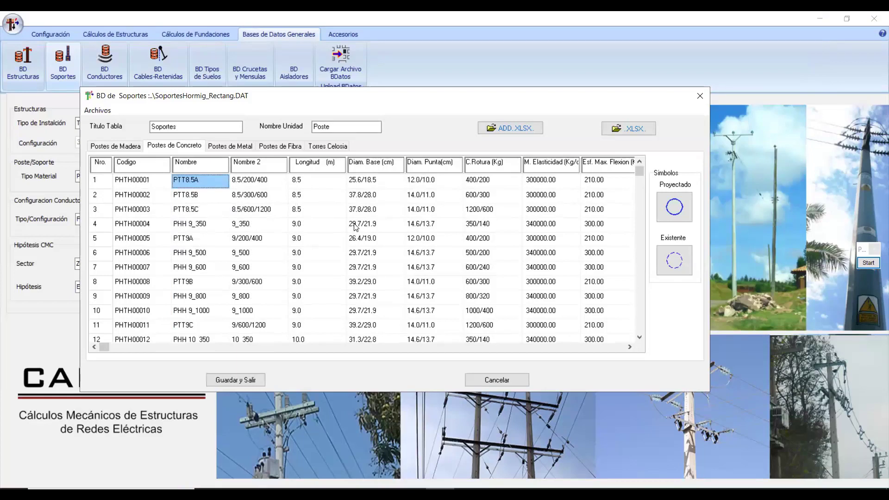
{"action": "key", "text": "Right"}
{"action": "key", "text": "Right"}
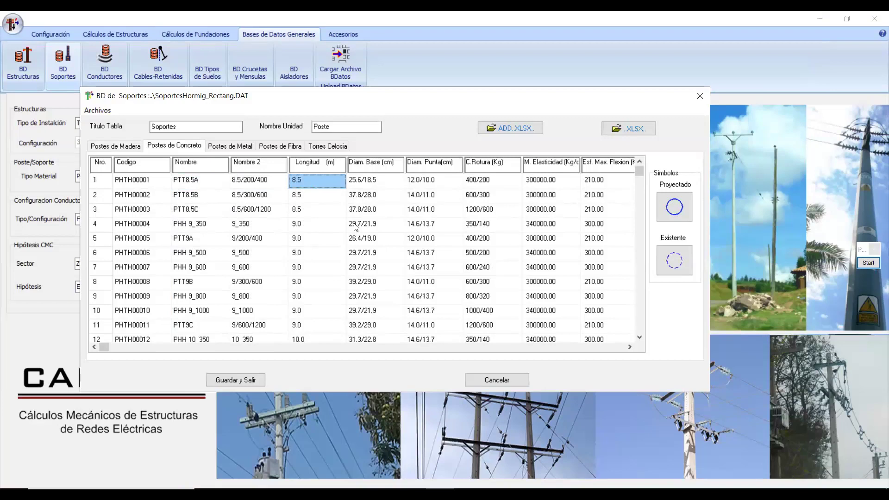
{"action": "key", "text": "Tab"}
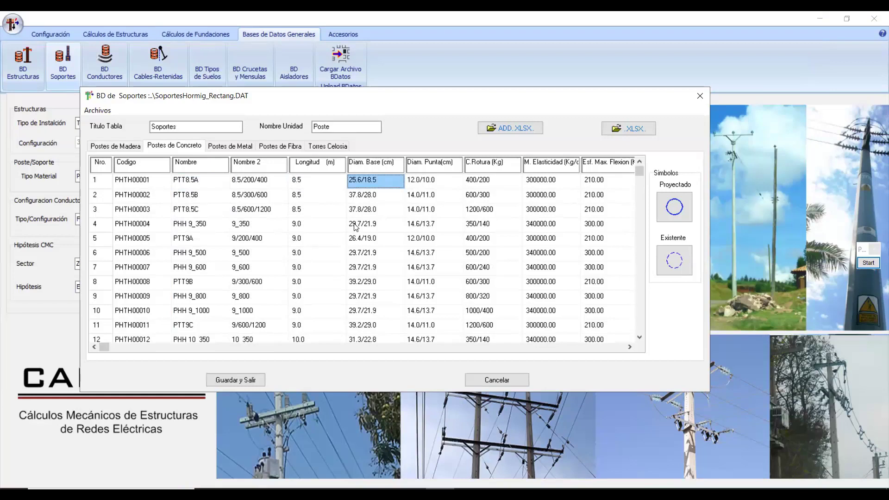
{"action": "key", "text": "Tab"}
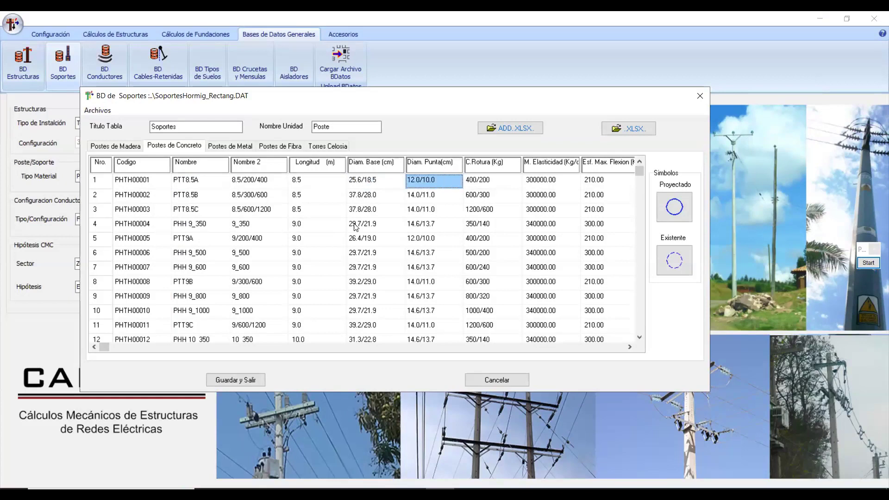
{"action": "key", "text": "Tab"}
{"action": "key", "text": "shift+Tab"}
{"action": "key", "text": "shift+Tab"}
{"action": "key", "text": "Tab"}
{"action": "key", "text": "shift+Tab"}
{"action": "key", "text": "Tab"}
{"action": "key", "text": "Tab"}
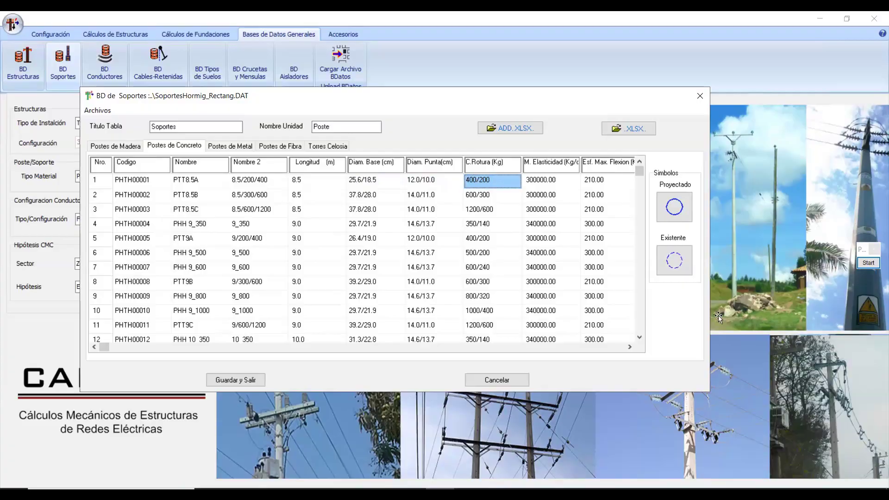
- Switch to the PowerPoint slide and draw a red arrow towards Sección BB´, adding handwritten breaking-load notes and a mark on its secondary direction
{"action": "key", "text": "alt+Tab"}
{"action": "left_click", "coordinate": [873, 262]}
{"action": "mouse_move", "coordinate": [562, 328]}
{"action": "left_mouse_down"}
{"action": "mouse_move", "coordinate": [609, 325]}
{"action": "mouse_move", "coordinate": [594, 326]}
{"action": "mouse_move", "coordinate": [602, 318]}
{"action": "mouse_move", "coordinate": [606, 334]}
{"action": "left_mouse_up"}
{"action": "left_click", "coordinate": [874, 301]}
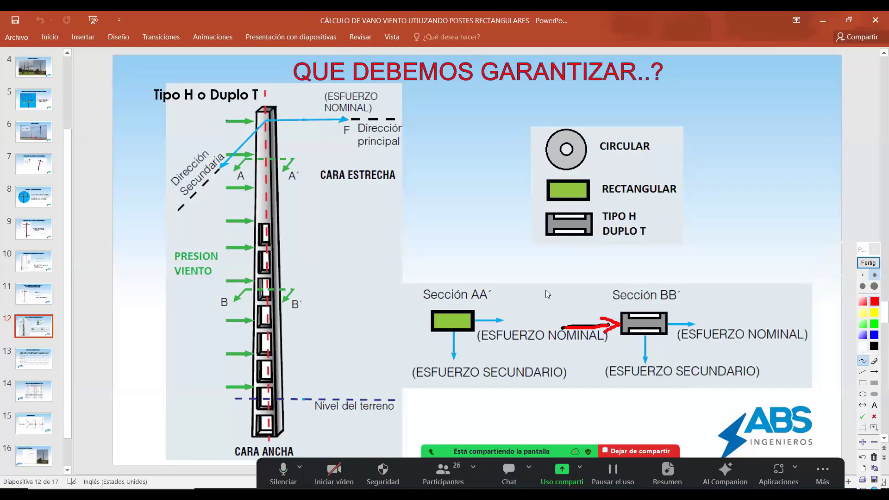
{"action": "mouse_move", "coordinate": [542, 289]}
{"action": "left_mouse_down"}
{"action": "mouse_move", "coordinate": [530, 300]}
{"action": "mouse_move", "coordinate": [556, 291]}
{"action": "mouse_move", "coordinate": [559, 301]}
{"action": "mouse_move", "coordinate": [594, 297]}
{"action": "left_mouse_up"}
{"action": "left_click", "coordinate": [647, 343]}
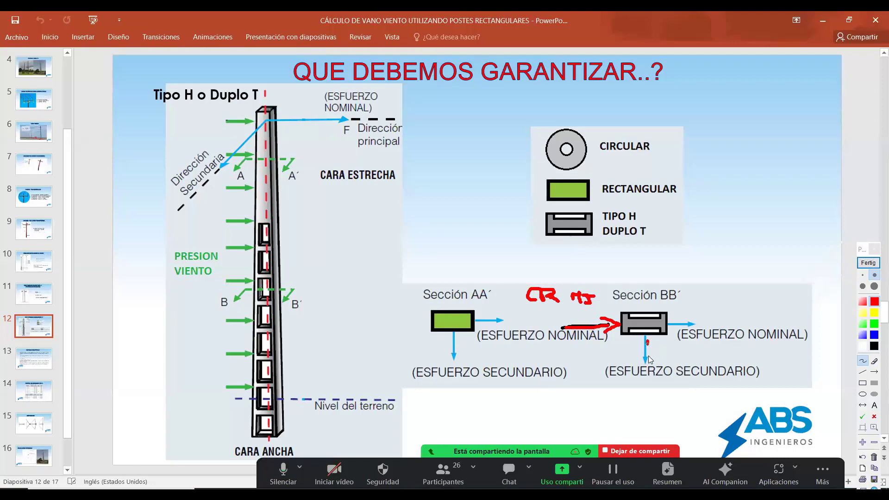
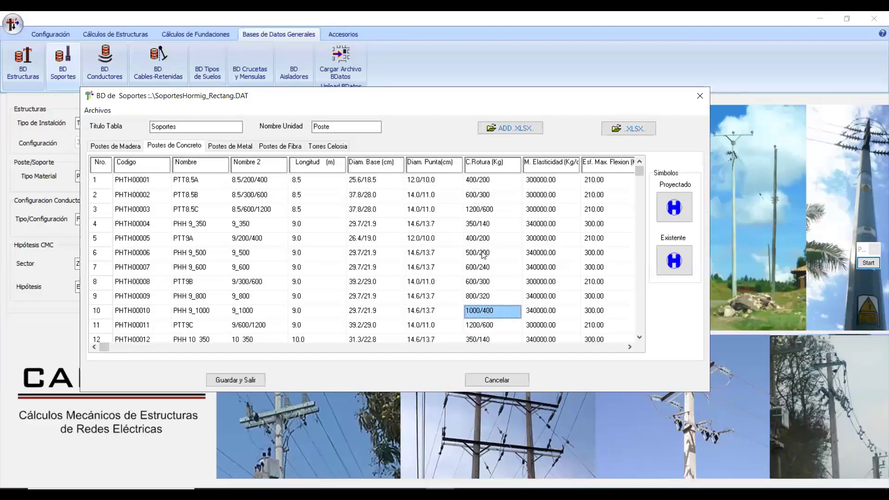
- Check the breaking load of the PHH 9_500 pole in CAMRELT and close the supports database without saving
{"action": "left_click", "coordinate": [482, 254]}
{"action": "left_click", "coordinate": [477, 377]}
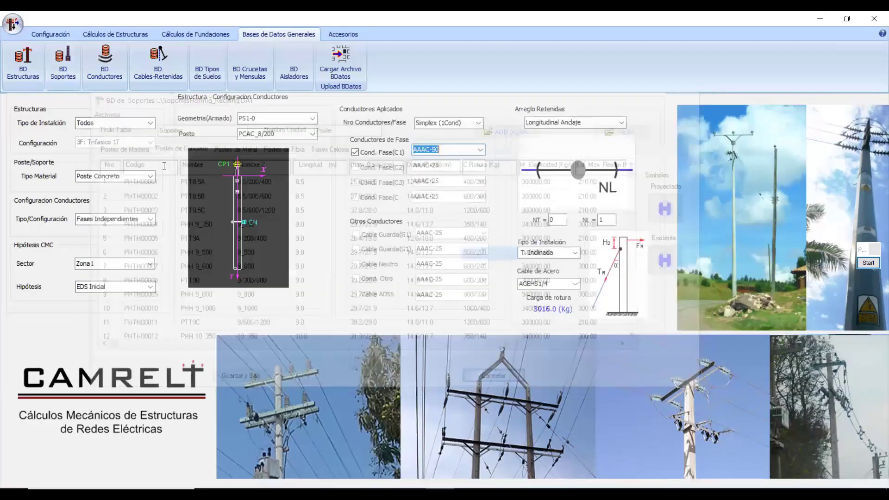
- Load the ConfiCME_DGE.cfg configuration file from the Settings folder
{"action": "left_click", "coordinate": [58, 35]}
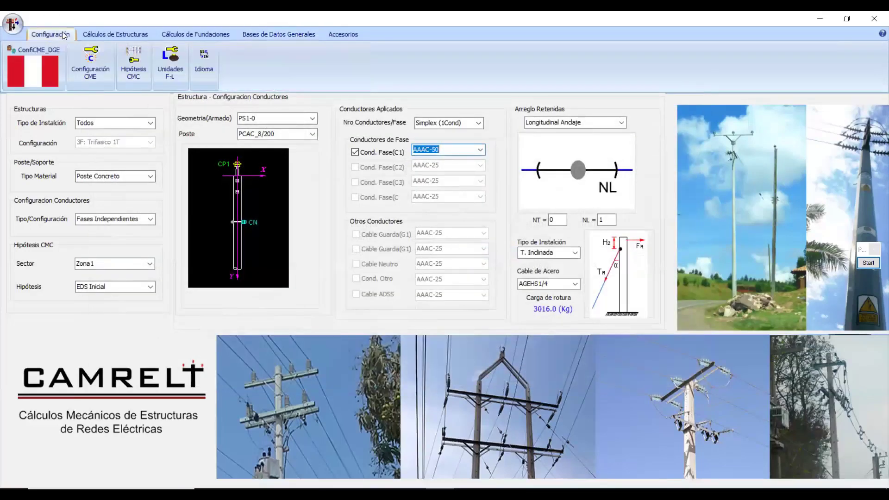
{"action": "left_click", "coordinate": [44, 63]}
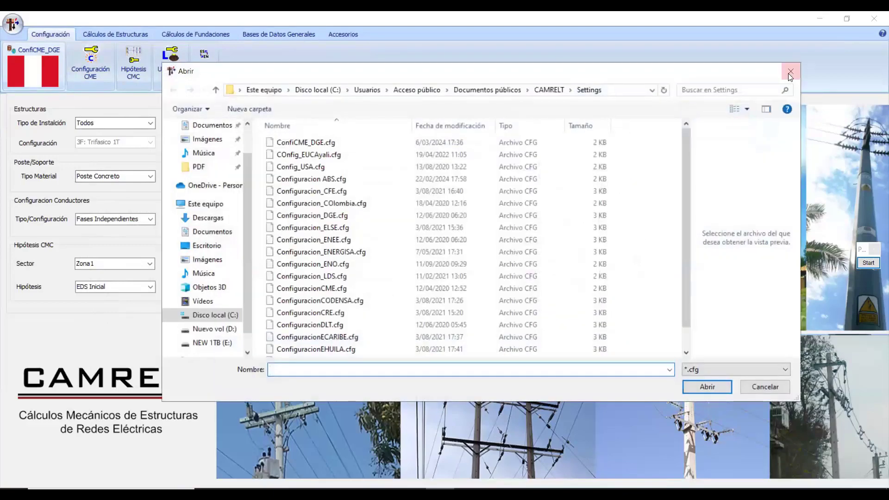
{"action": "left_click", "coordinate": [789, 72]}
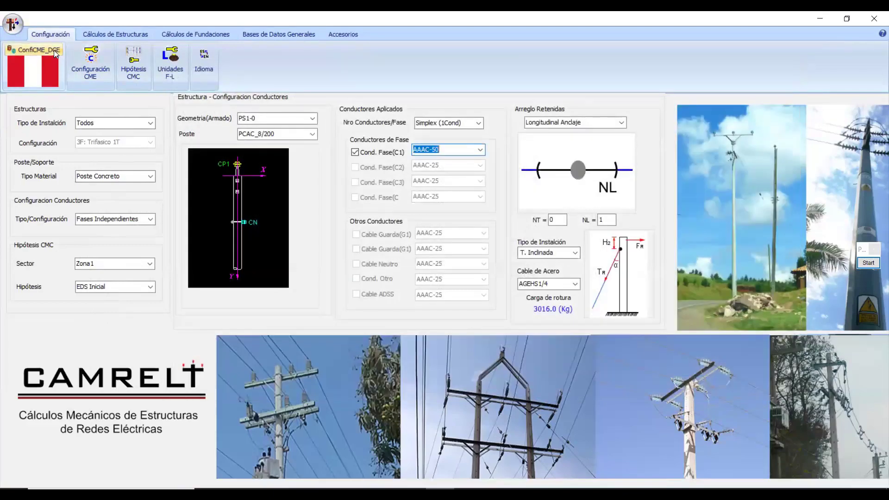
{"action": "left_click", "coordinate": [53, 50]}
{"action": "left_click", "coordinate": [318, 143]}
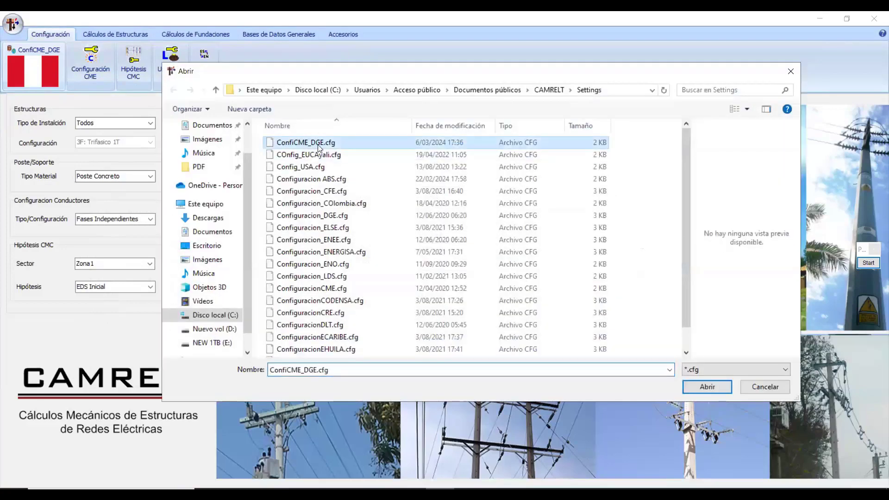
{"action": "left_click", "coordinate": [695, 386]}
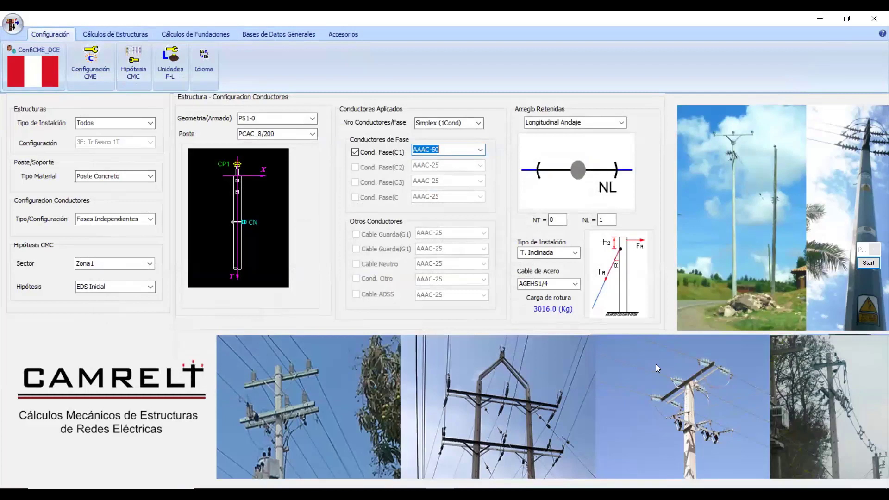
- View the database files assigned in the ConfiCME_DGE configuration and close its window without changes
{"action": "left_click", "coordinate": [44, 67]}
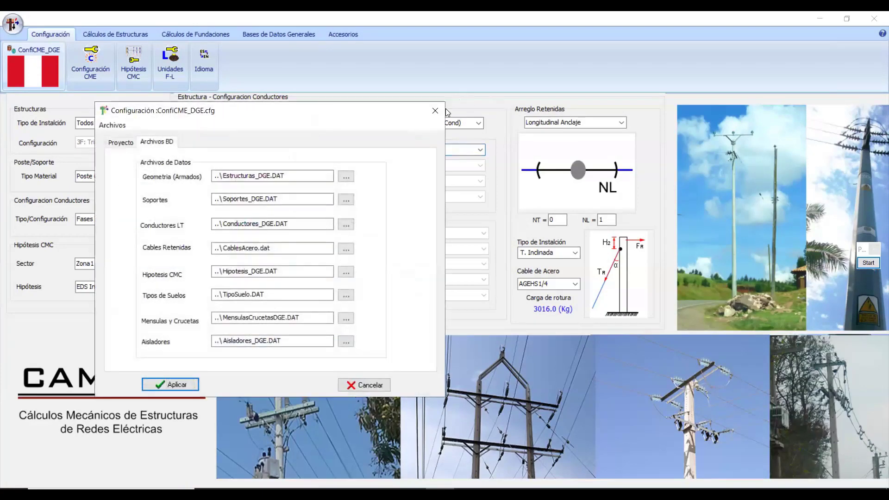
{"action": "left_click", "coordinate": [435, 110]}
{"action": "left_click", "coordinate": [48, 82]}
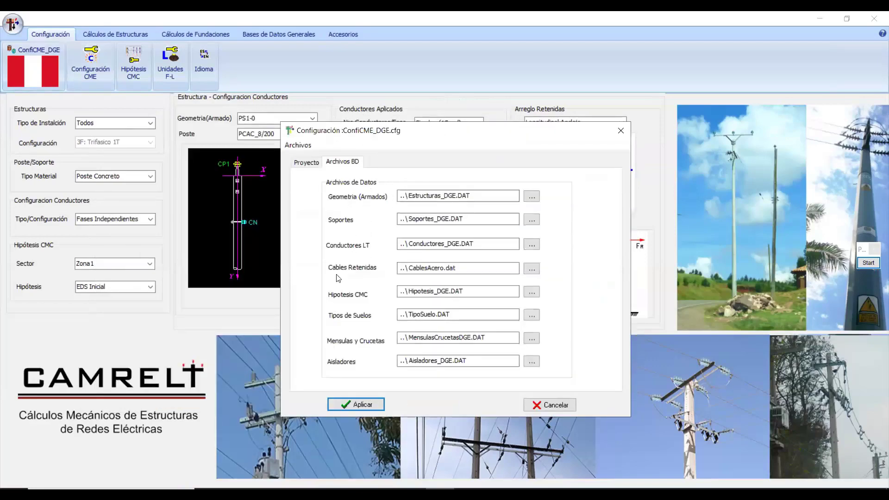
{"action": "left_click", "coordinate": [620, 131]}
- View the general databases of conductors, supports and guy cables, closing each one without changes
{"action": "left_click", "coordinate": [294, 34]}
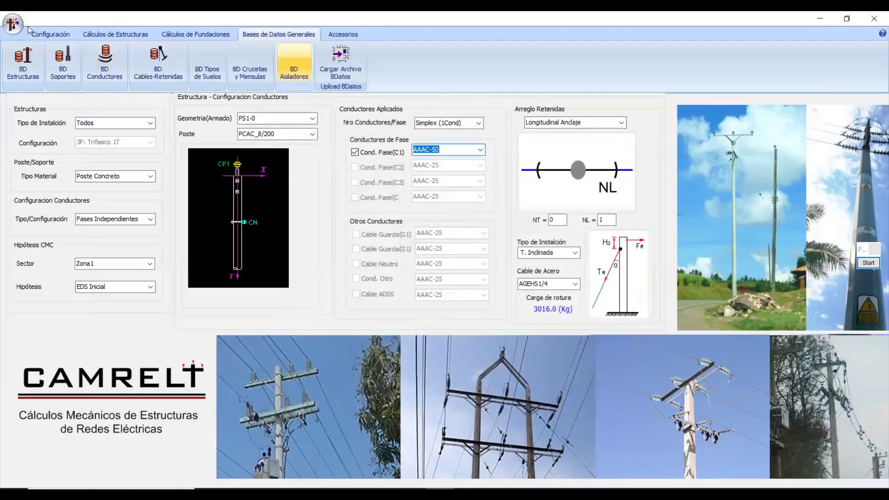
{"action": "left_click", "coordinate": [104, 62]}
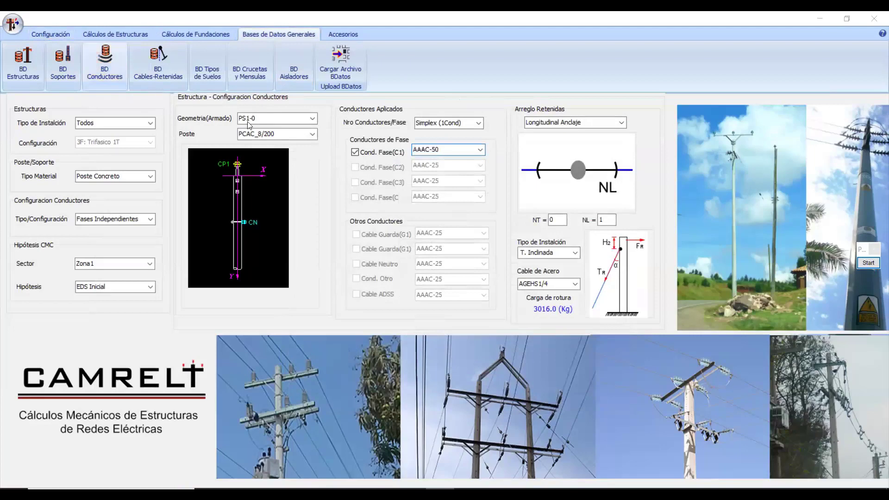
{"action": "left_click", "coordinate": [681, 36]}
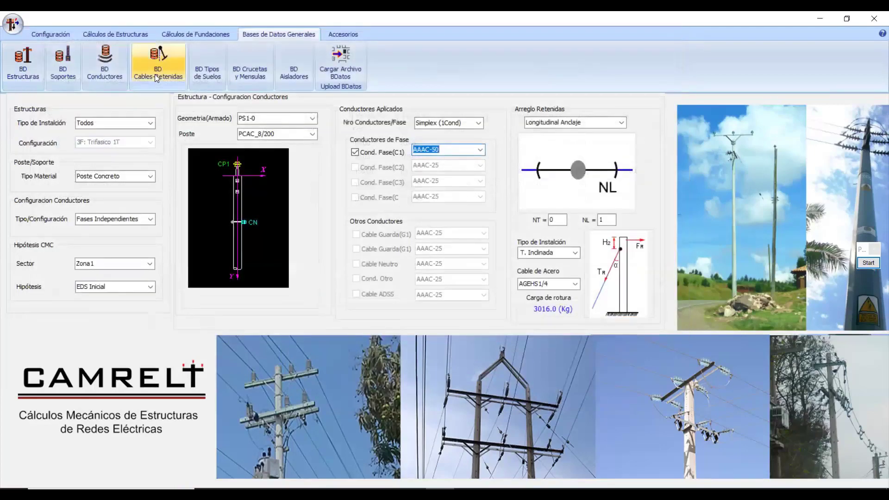
{"action": "left_click", "coordinate": [62, 70]}
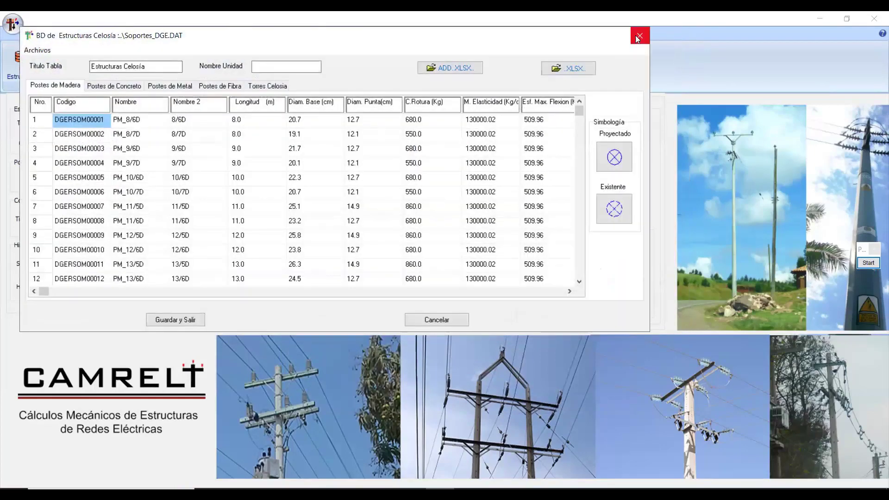
{"action": "left_click", "coordinate": [160, 68]}
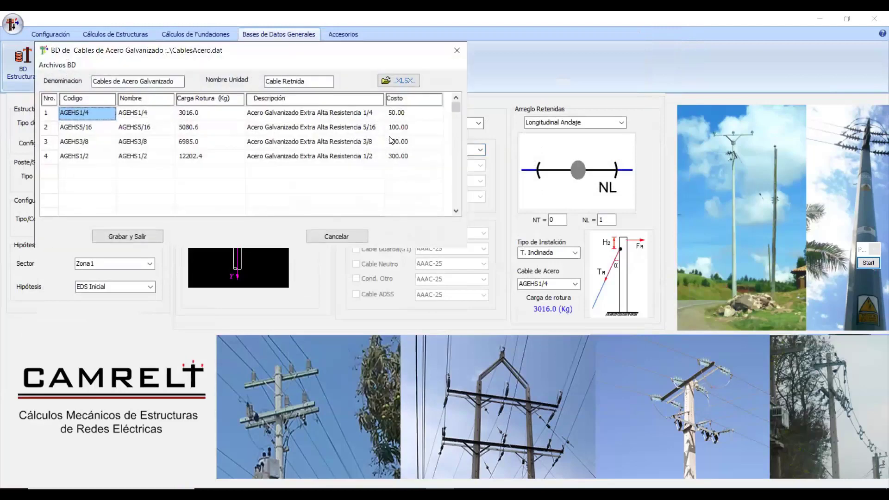
{"action": "left_click", "coordinate": [457, 51]}
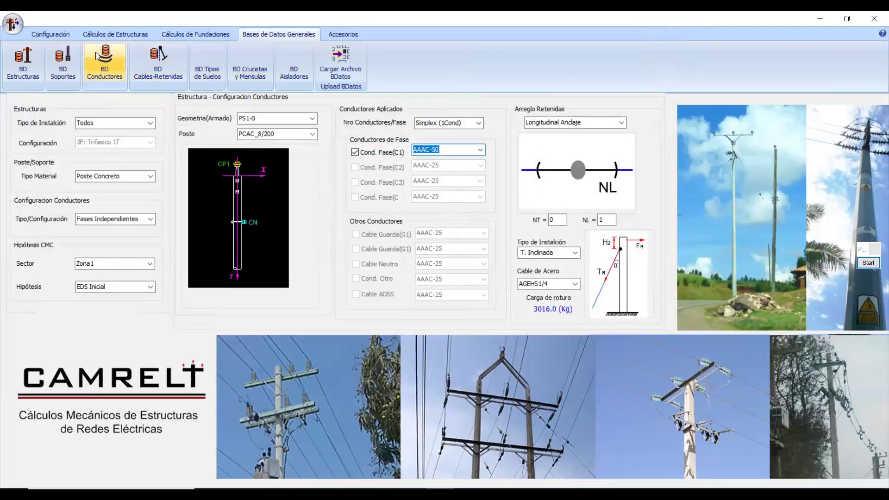
- Look over the active configuration settings again and reload the ConfiCME_DGE.cfg file
{"action": "left_click", "coordinate": [63, 32]}
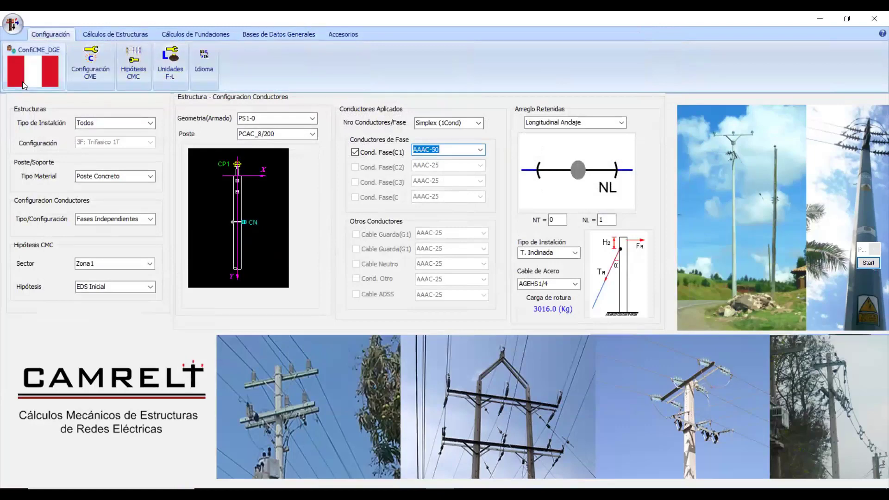
{"action": "left_click", "coordinate": [33, 70]}
{"action": "left_click", "coordinate": [388, 65]}
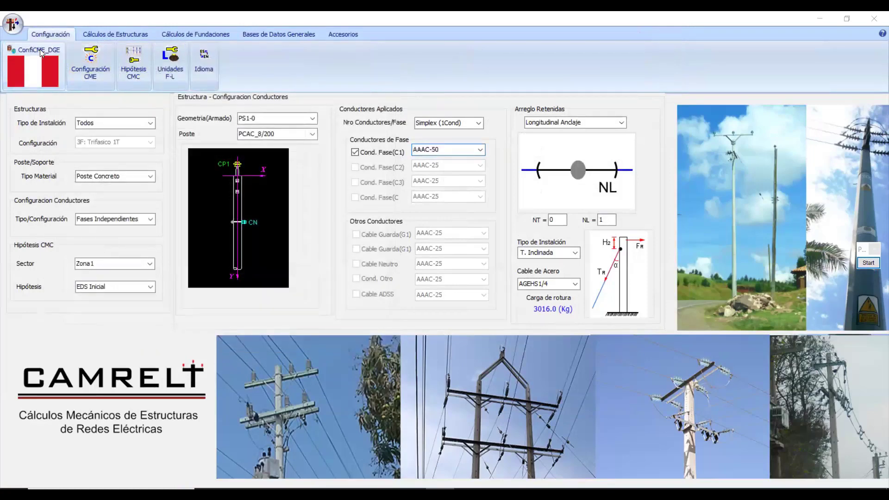
{"action": "left_click", "coordinate": [40, 49]}
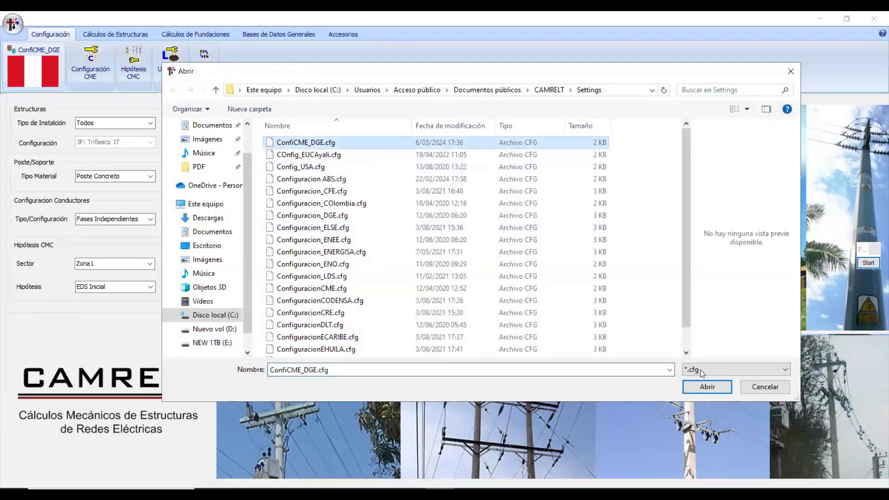
{"action": "left_click", "coordinate": [703, 386]}
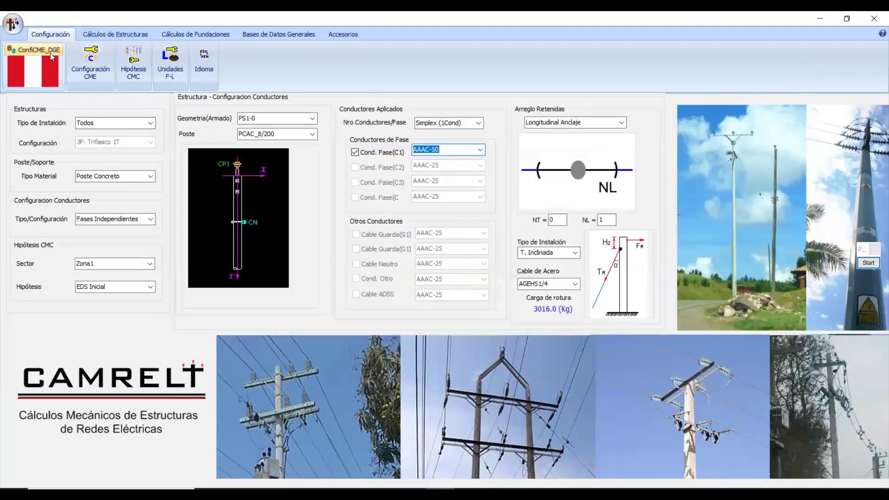
- Assign SoportesHormig_Rectang.DAT as the supports database in the ConfiCME_DGE configuration and apply the change
{"action": "left_click", "coordinate": [30, 76]}
{"action": "left_click_drag", "start_coordinate": [185, 88], "coordinate": [397, 111]}
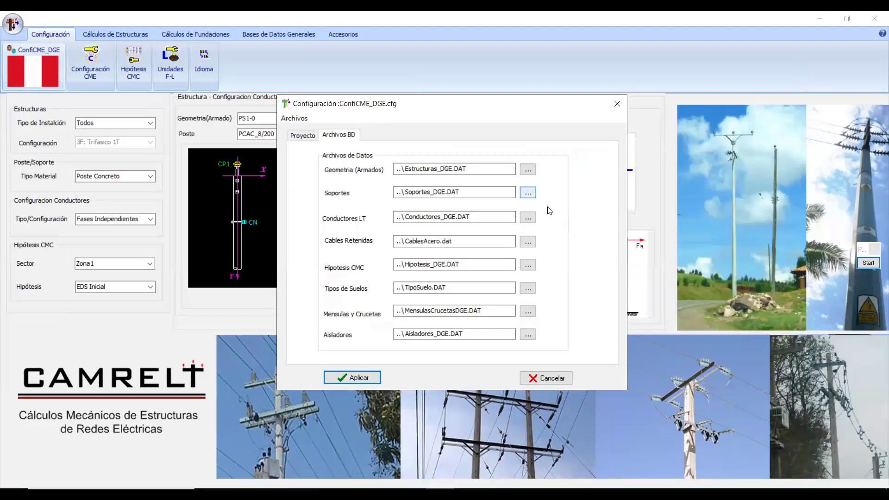
{"action": "left_click", "coordinate": [527, 193]}
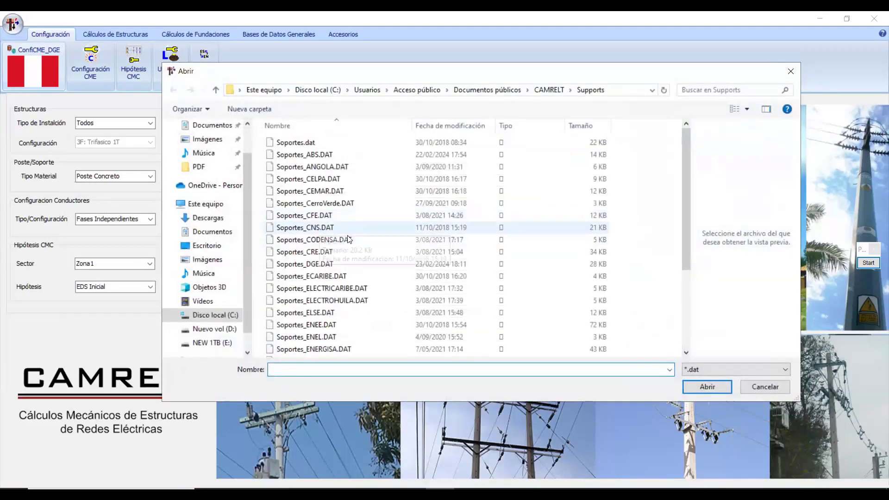
{"action": "scroll", "coordinate": [359, 243], "scroll_direction": "down", "scroll_amount": 5}
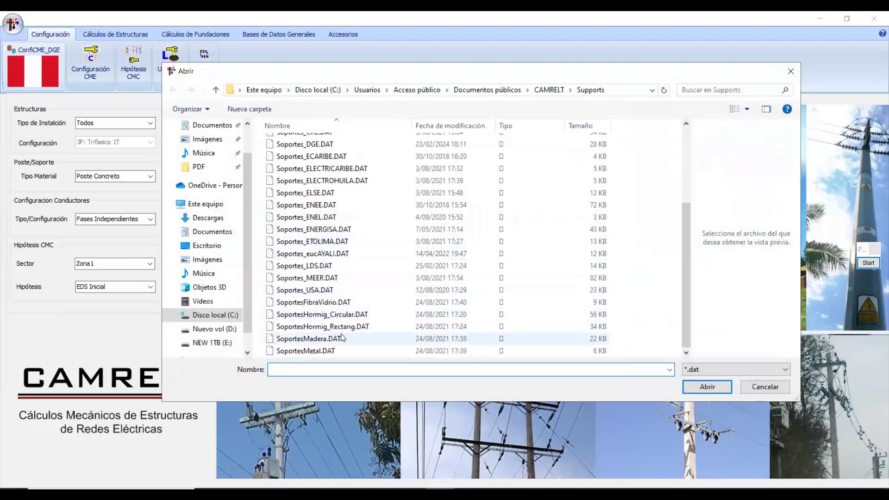
{"action": "left_click", "coordinate": [423, 328]}
{"action": "left_click", "coordinate": [695, 384]}
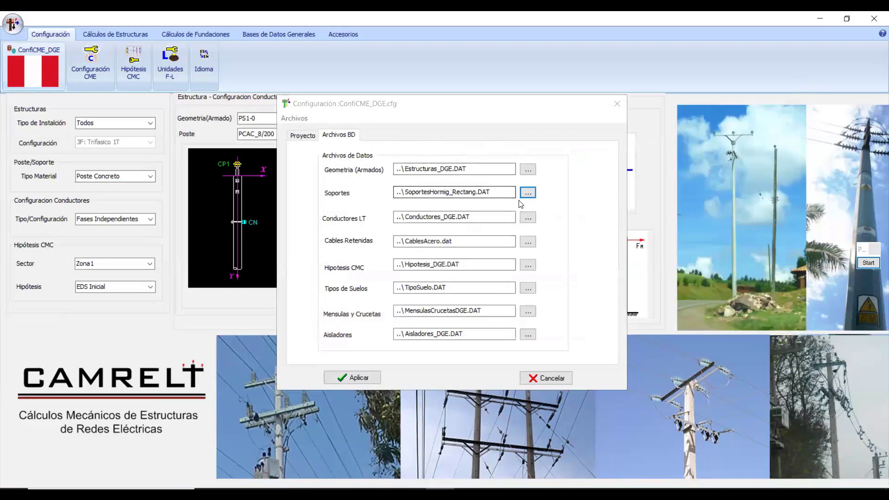
{"action": "left_click", "coordinate": [357, 377]}
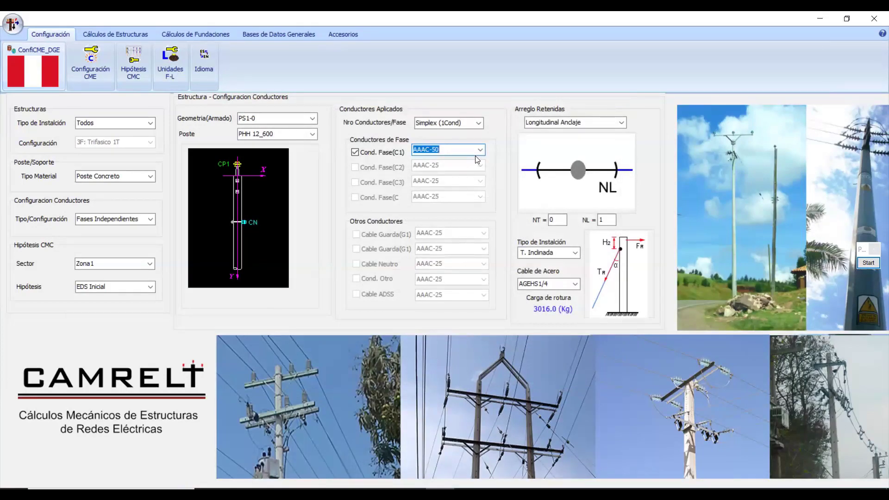
- Filter the structures by installation type Fases Independientes and configuration 3F: Trifasico 1T
{"action": "left_click", "coordinate": [151, 124]}
{"action": "left_click", "coordinate": [124, 144]}
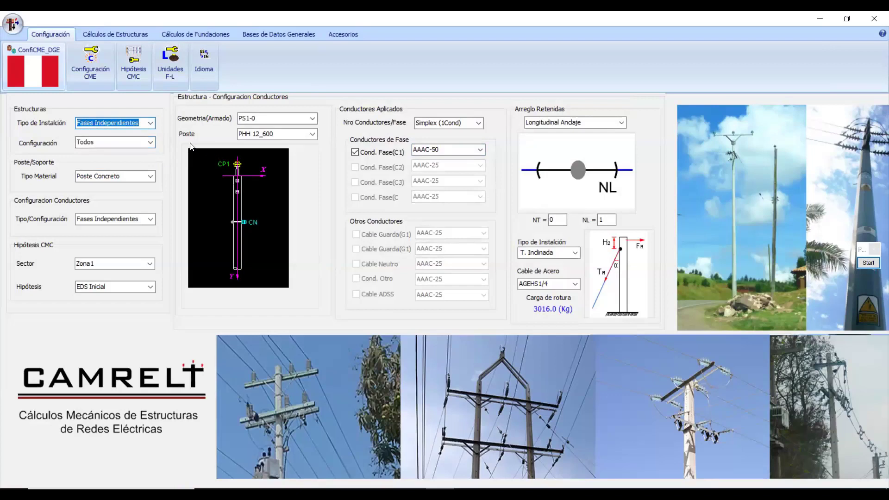
{"action": "left_click", "coordinate": [151, 143]}
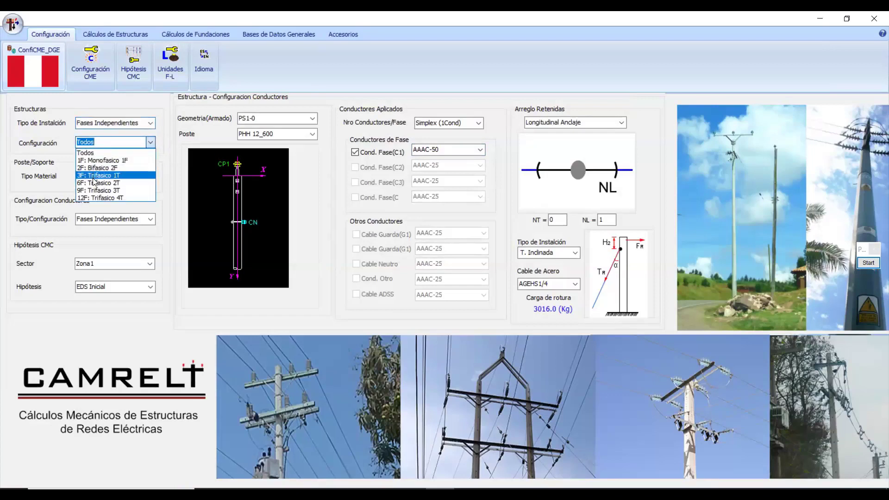
{"action": "left_click", "coordinate": [94, 178]}
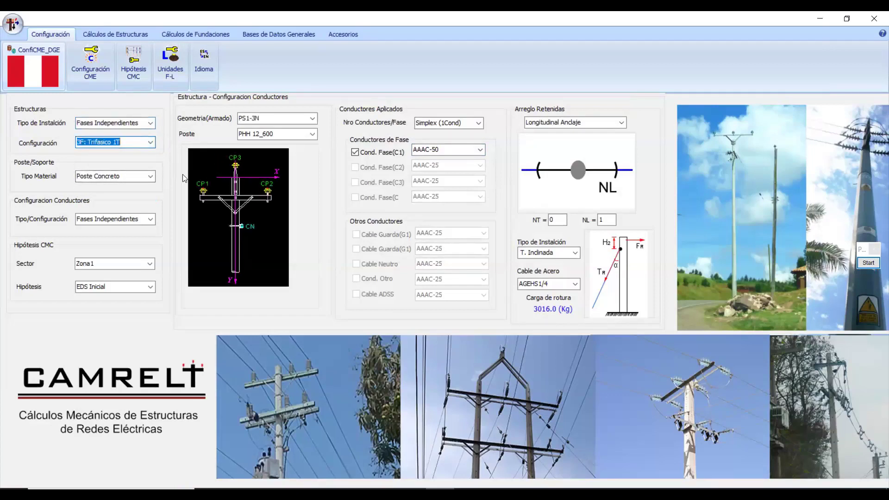
- Choose Poste Concreto as the support material and Fases Independientes as the conductor configuration type
{"action": "left_click", "coordinate": [151, 176]}
{"action": "left_click", "coordinate": [106, 195]}
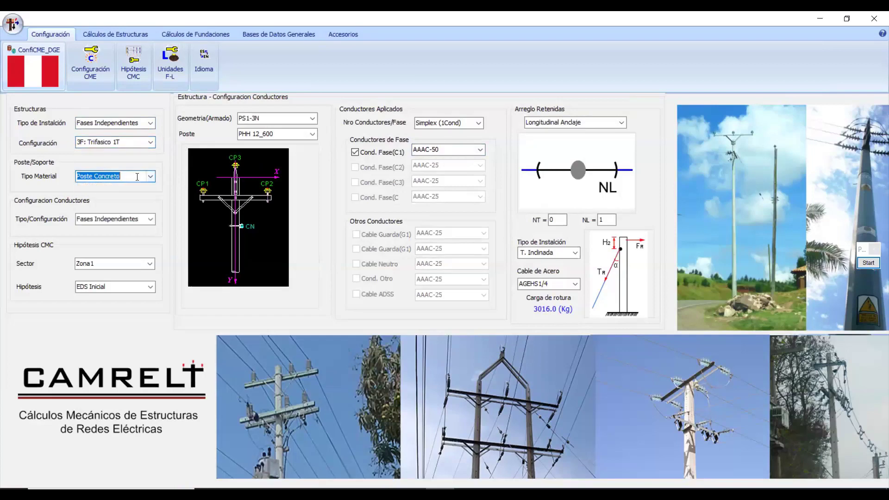
{"action": "left_click", "coordinate": [150, 219]}
{"action": "left_click", "coordinate": [125, 238]}
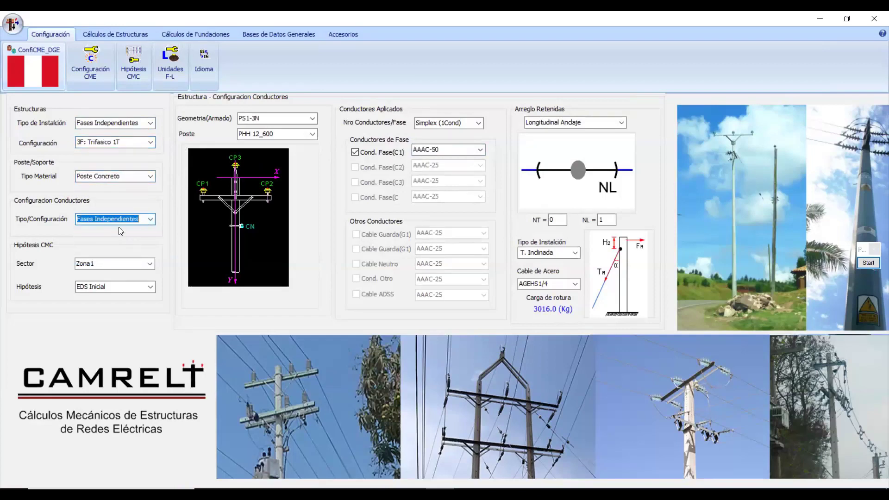
- Set the CMC hypothesis for Zona1 to Maximo Viento
{"action": "left_click", "coordinate": [150, 287]}
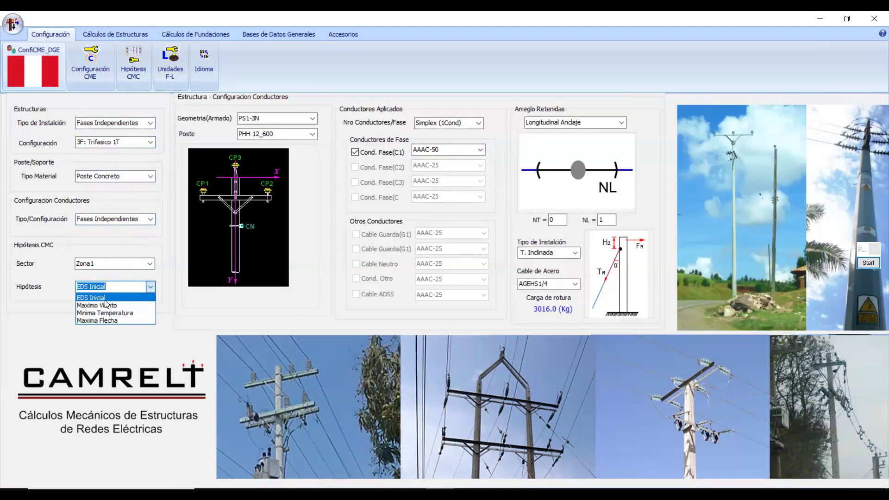
{"action": "left_click", "coordinate": [130, 307]}
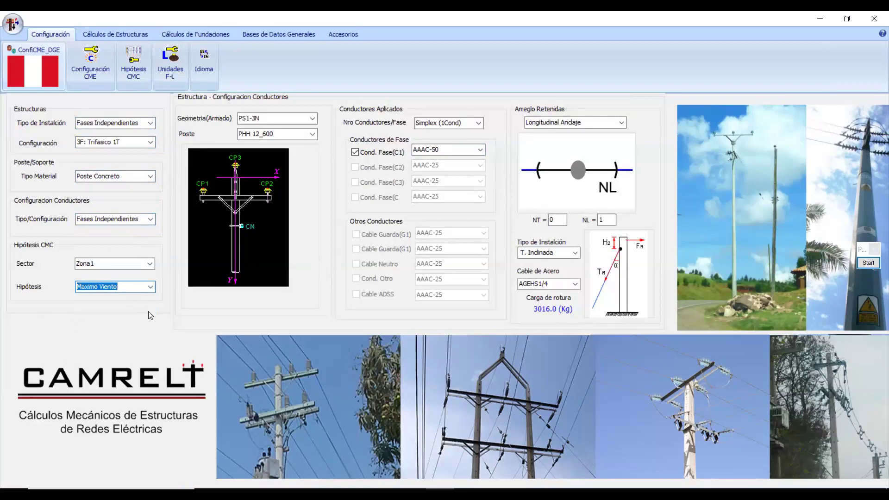
{"action": "left_click", "coordinate": [149, 287]}
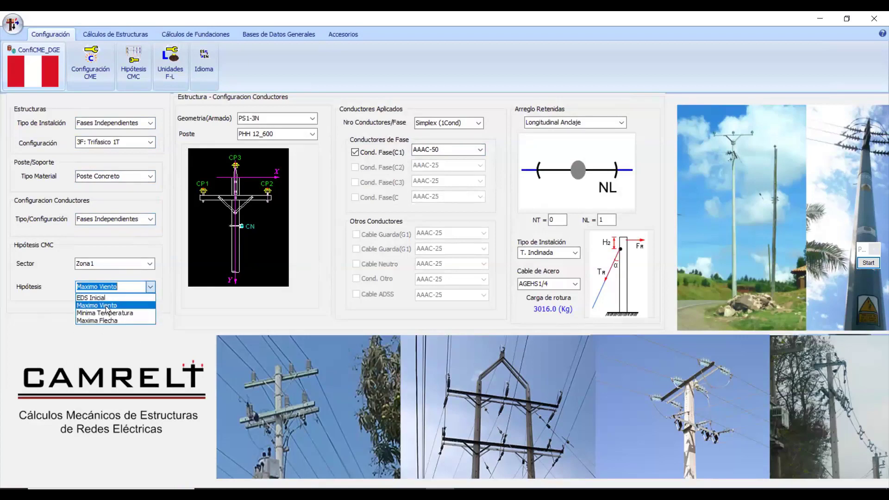
{"action": "left_click", "coordinate": [107, 306]}
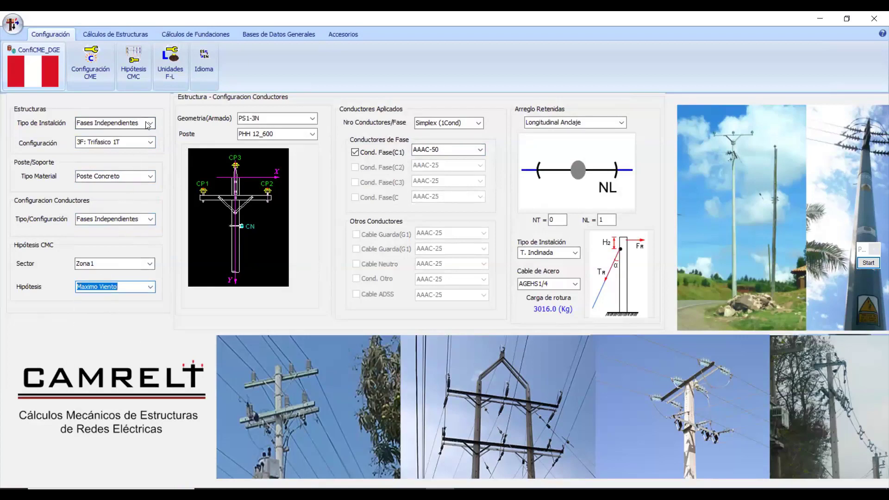
- Open the CMC hypothesis table and view the Maximo Viento values for phase conductors and for the other conductors
{"action": "left_click", "coordinate": [137, 67]}
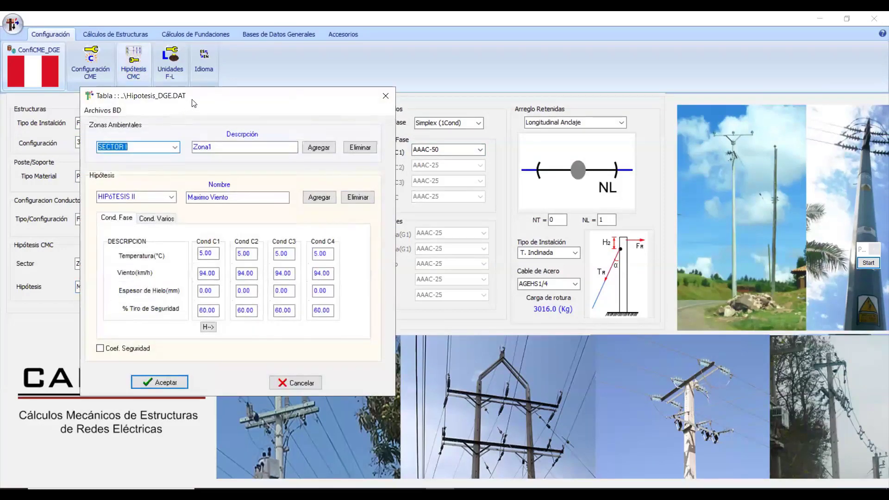
{"action": "left_click_drag", "start_coordinate": [355, 97], "coordinate": [540, 84]}
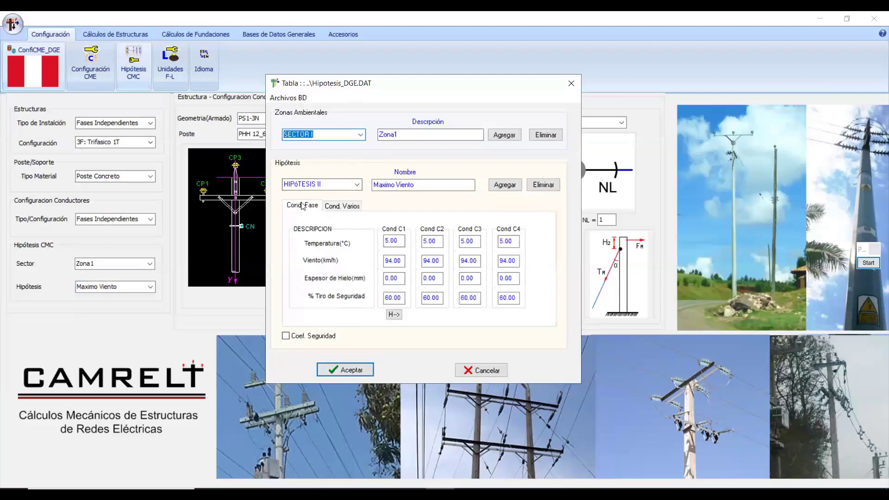
{"action": "left_click", "coordinate": [342, 209]}
{"action": "left_click", "coordinate": [318, 209]}
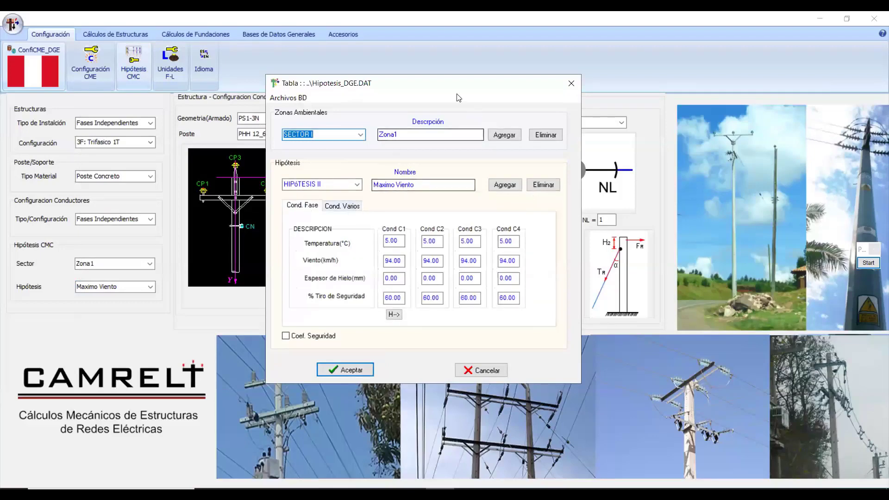
{"action": "left_click_drag", "start_coordinate": [458, 88], "coordinate": [658, 63]}
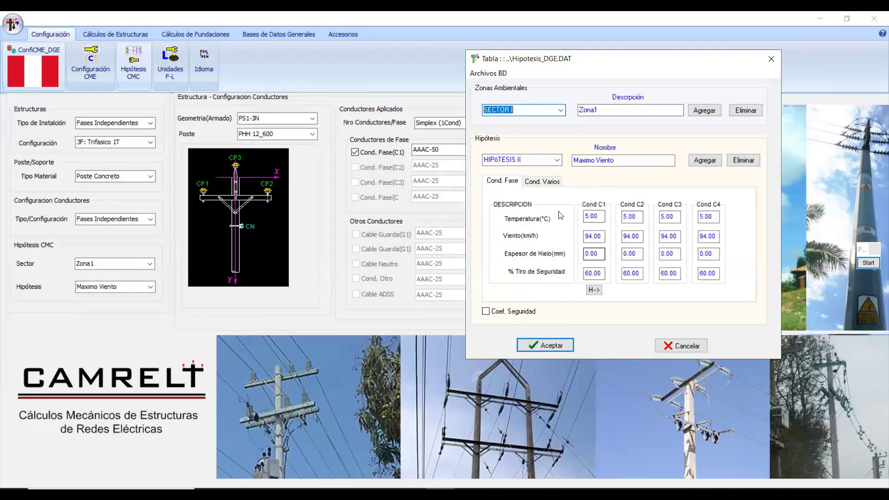
- Circle the Cond C1 column of the phase conductor values in red with the screen annotation tool, and end the annotation
{"action": "left_click", "coordinate": [868, 262]}
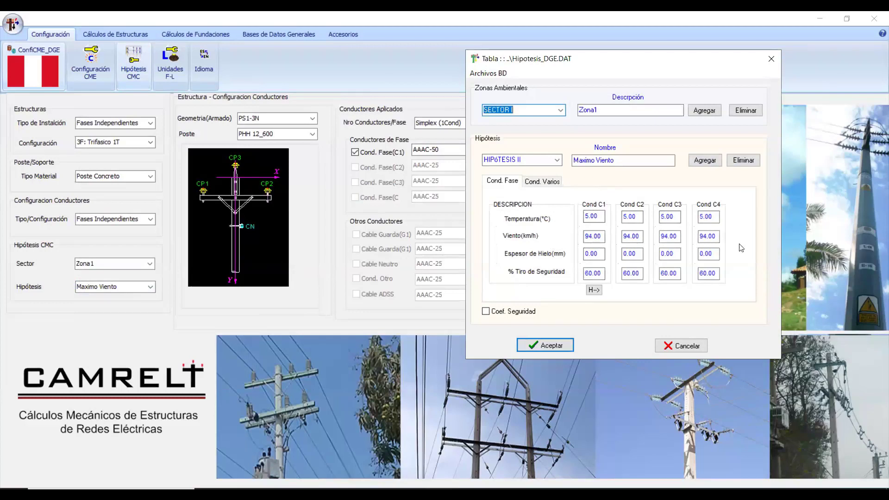
{"action": "mouse_move", "coordinate": [593, 195]}
{"action": "left_mouse_down"}
{"action": "mouse_move", "coordinate": [576, 221]}
{"action": "mouse_move", "coordinate": [572, 261]}
{"action": "left_mouse_up"}
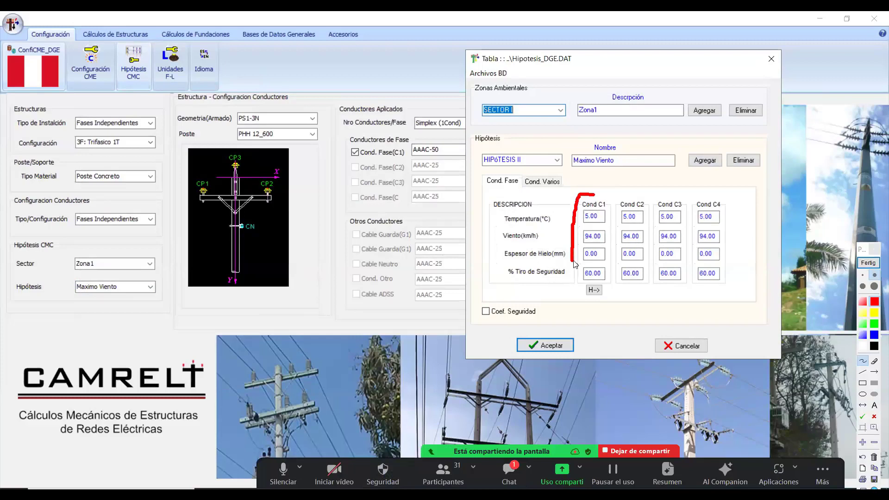
{"action": "mouse_move", "coordinate": [573, 261]}
{"action": "left_mouse_down"}
{"action": "mouse_move", "coordinate": [574, 277]}
{"action": "mouse_move", "coordinate": [604, 290]}
{"action": "mouse_move", "coordinate": [616, 234]}
{"action": "mouse_move", "coordinate": [610, 201]}
{"action": "mouse_move", "coordinate": [598, 194]}
{"action": "left_mouse_up"}
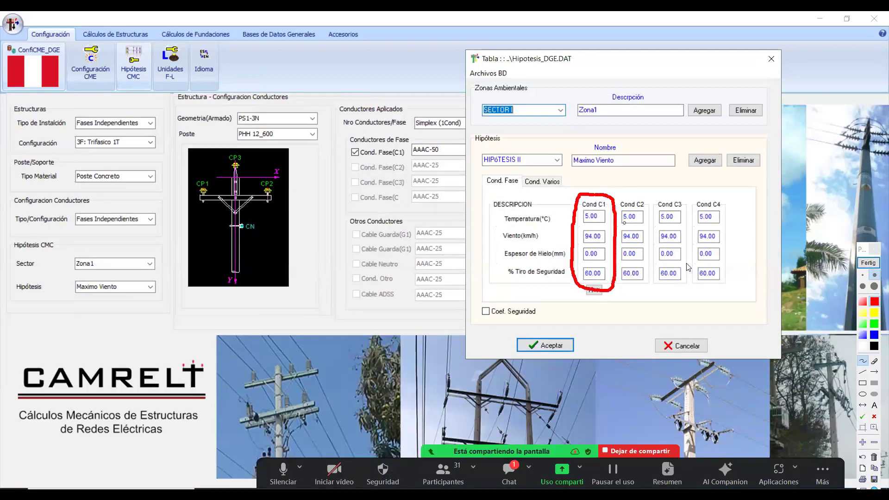
{"action": "left_click", "coordinate": [867, 263]}
- Show the hypothesis values of the other conductors, circle the Cond N column in red, and end the annotation
{"action": "left_click", "coordinate": [542, 181]}
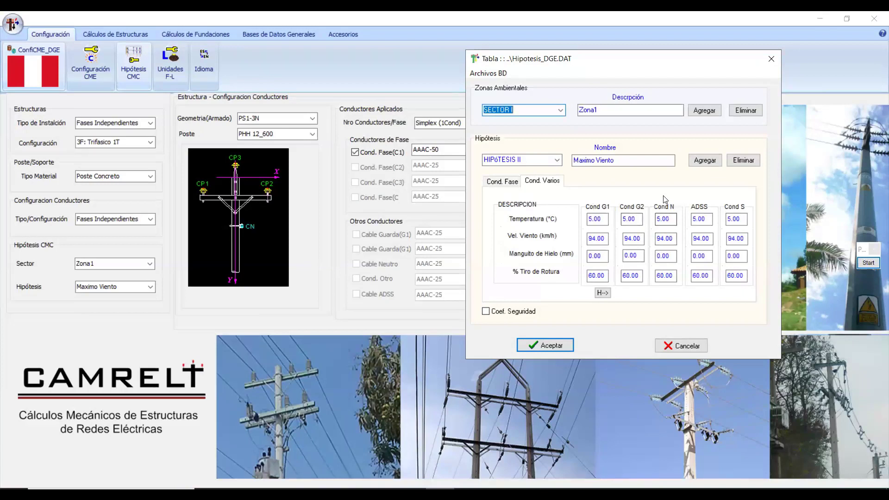
{"action": "left_click", "coordinate": [867, 262]}
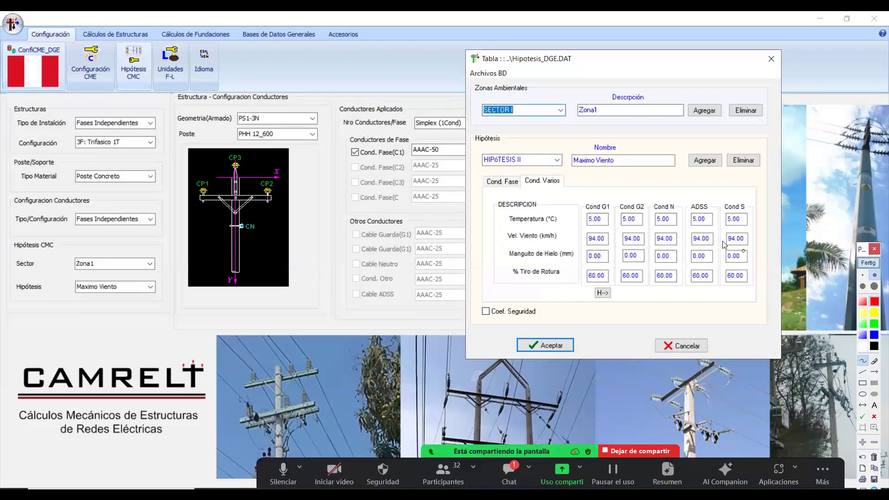
{"action": "mouse_move", "coordinate": [669, 202]}
{"action": "left_mouse_down"}
{"action": "mouse_move", "coordinate": [650, 204]}
{"action": "mouse_move", "coordinate": [658, 289]}
{"action": "mouse_move", "coordinate": [680, 285]}
{"action": "mouse_move", "coordinate": [665, 197]}
{"action": "left_mouse_up"}
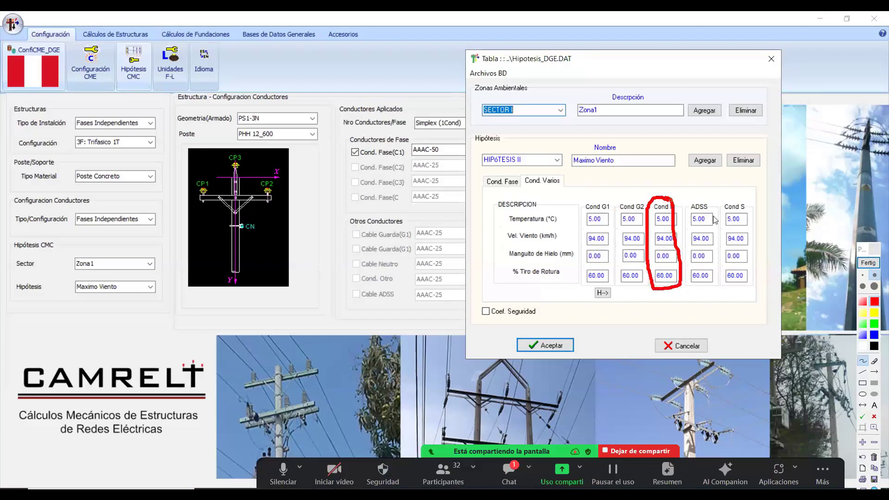
{"action": "left_click", "coordinate": [873, 265]}
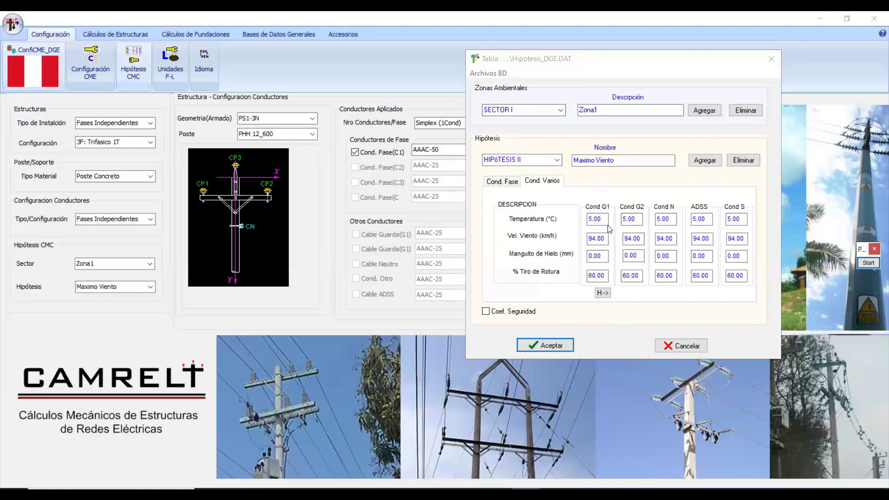
- Circle the Cond G1 column of the other conductors' values in red and end the annotation
{"action": "left_click", "coordinate": [599, 198]}
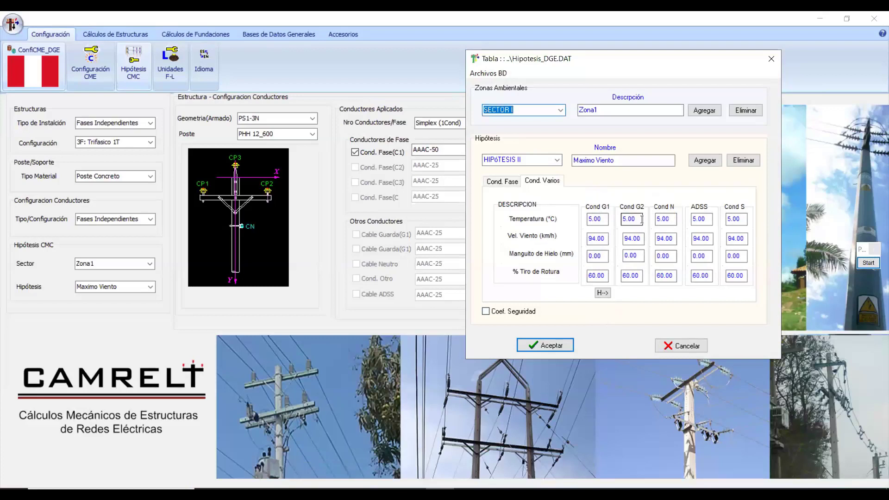
{"action": "left_click", "coordinate": [867, 262]}
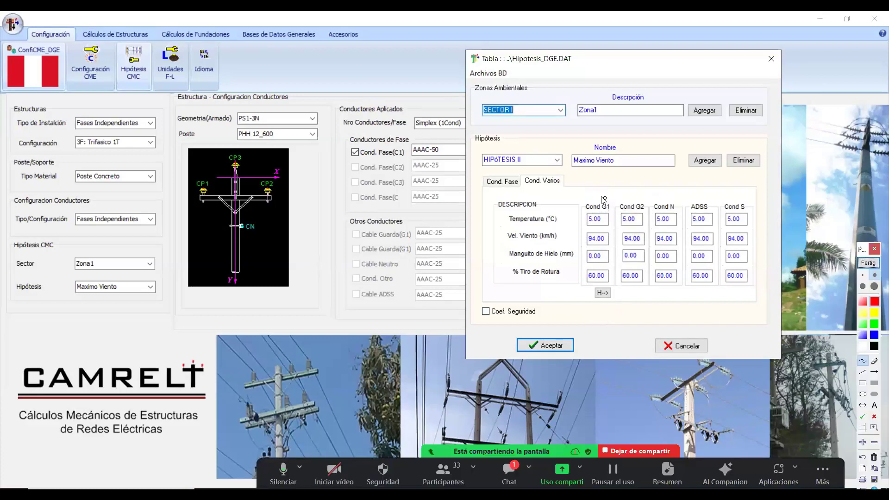
{"action": "mouse_move", "coordinate": [604, 198]}
{"action": "left_mouse_down"}
{"action": "mouse_move", "coordinate": [585, 216]}
{"action": "mouse_move", "coordinate": [586, 283]}
{"action": "mouse_move", "coordinate": [605, 293]}
{"action": "mouse_move", "coordinate": [616, 292]}
{"action": "mouse_move", "coordinate": [608, 196]}
{"action": "left_mouse_up"}
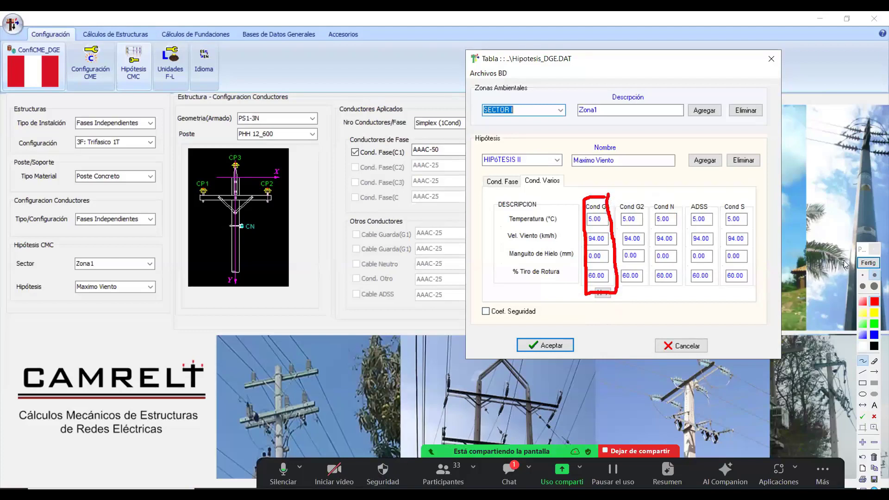
{"action": "left_click", "coordinate": [868, 263]}
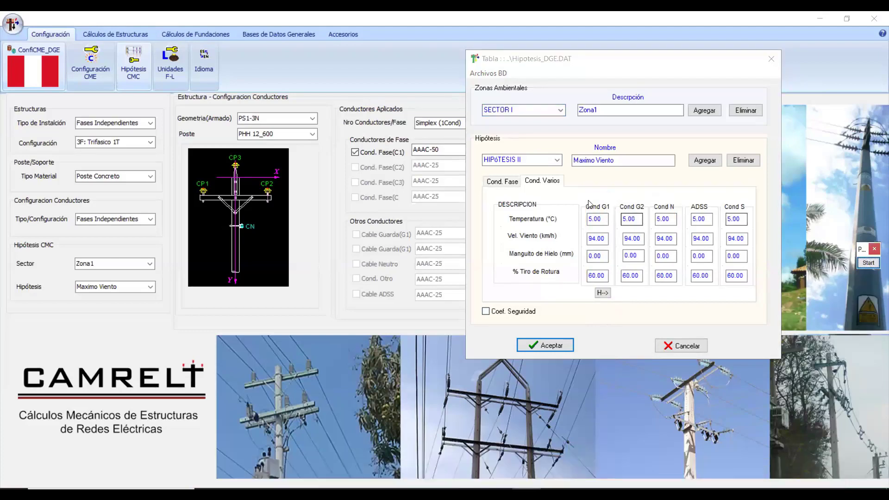
- Review the phase conductor values of HIPóTESIS II, including the Cond C1 wind speed, and accept the hypothesis table
{"action": "left_click", "coordinate": [502, 181]}
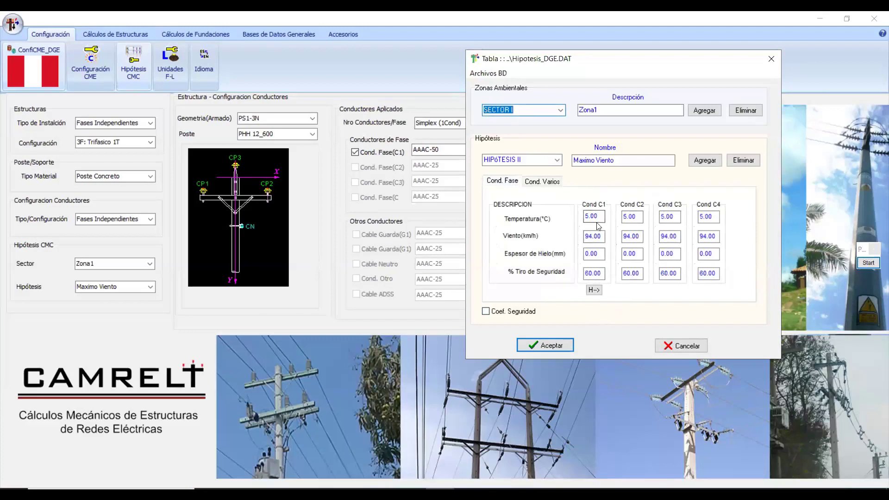
{"action": "left_click", "coordinate": [557, 159]}
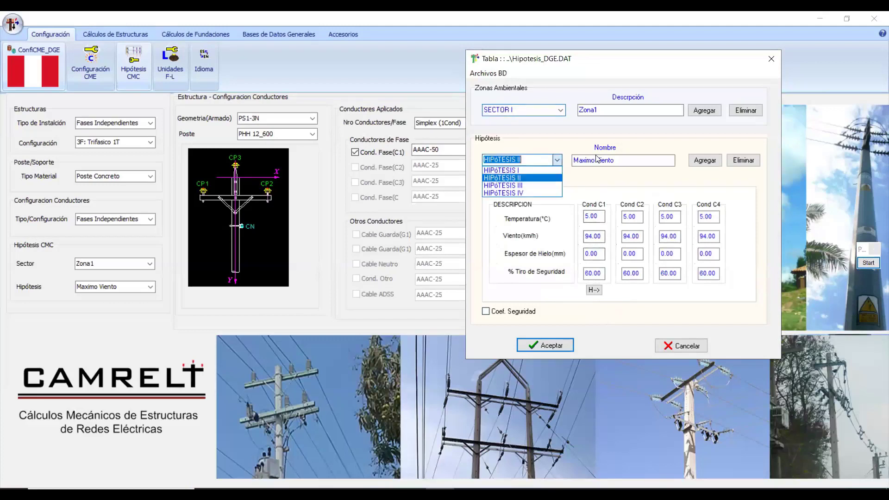
{"action": "left_click", "coordinate": [535, 178]}
{"action": "left_click", "coordinate": [593, 236]}
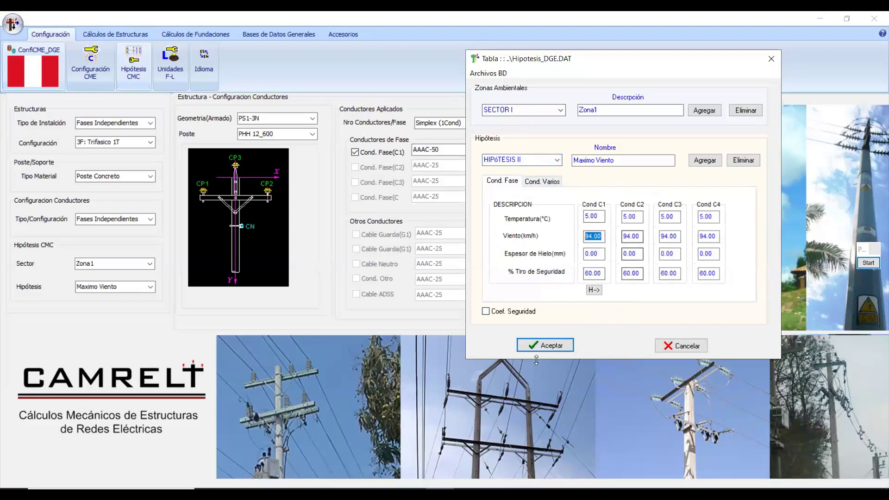
{"action": "left_click", "coordinate": [549, 348]}
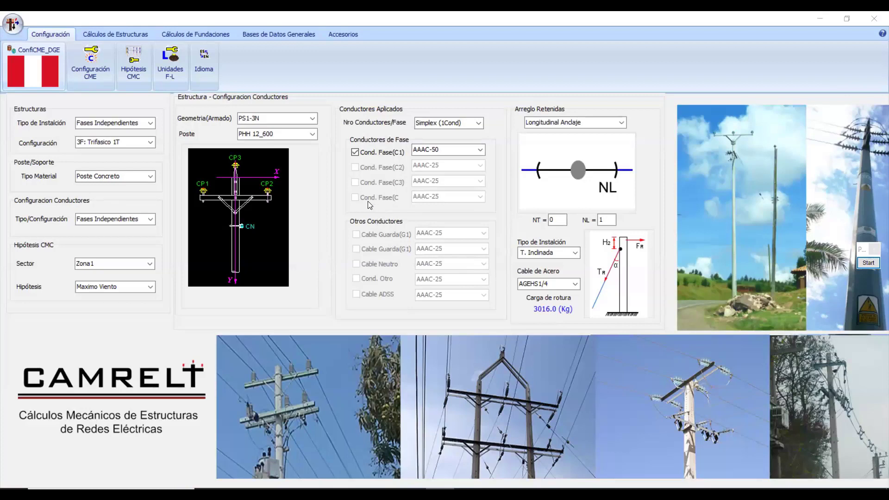
- Choose PS1-3L as the structure geometry
{"action": "left_click", "coordinate": [312, 118]}
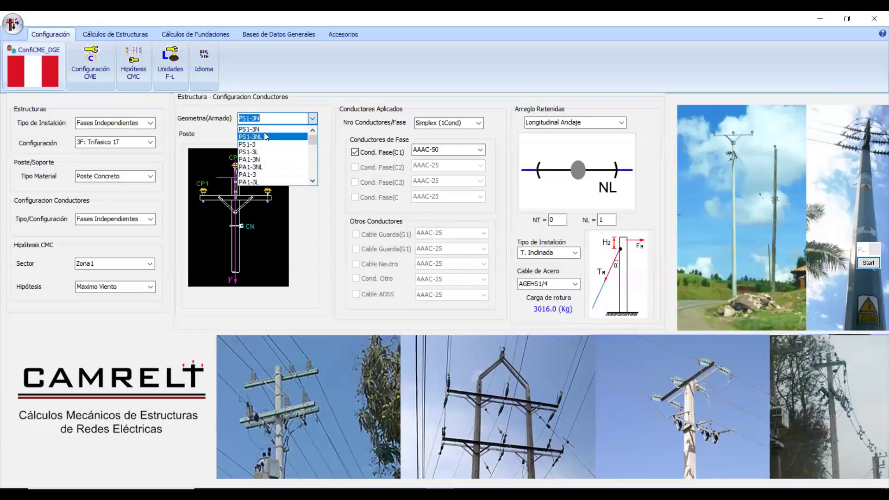
{"action": "left_click", "coordinate": [265, 151]}
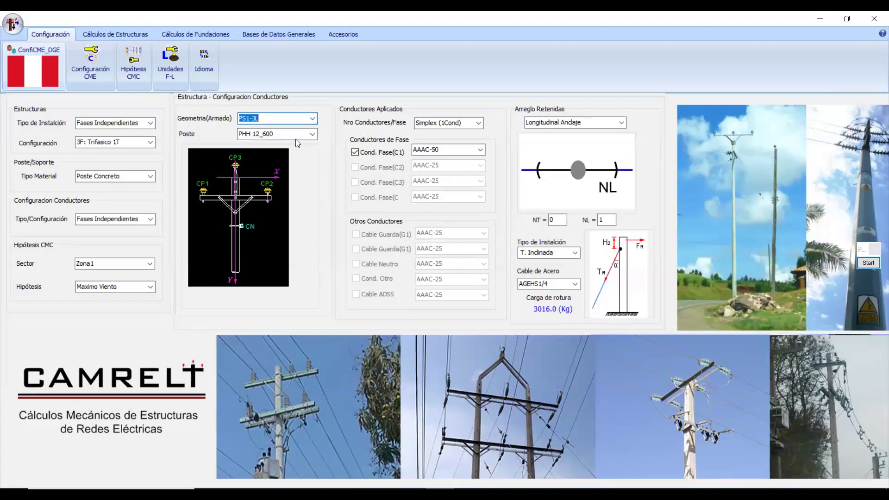
- Look through the concrete poles available for the structure without changing the selected PHH 12_600
{"action": "left_click", "coordinate": [315, 136]}
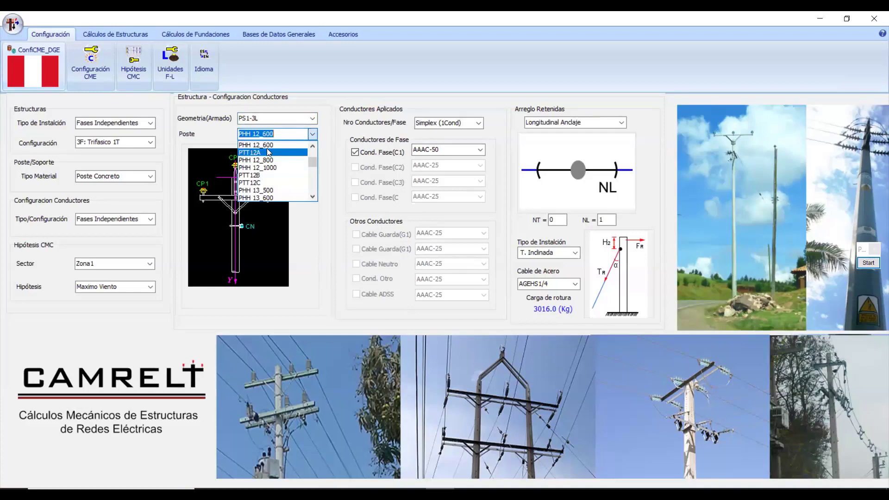
{"action": "left_click", "coordinate": [504, 443]}
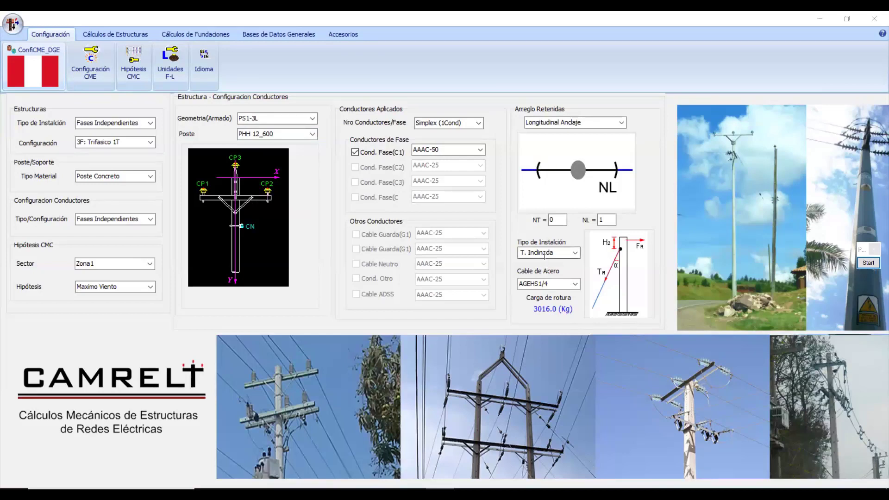
{"action": "left_click", "coordinate": [299, 134]}
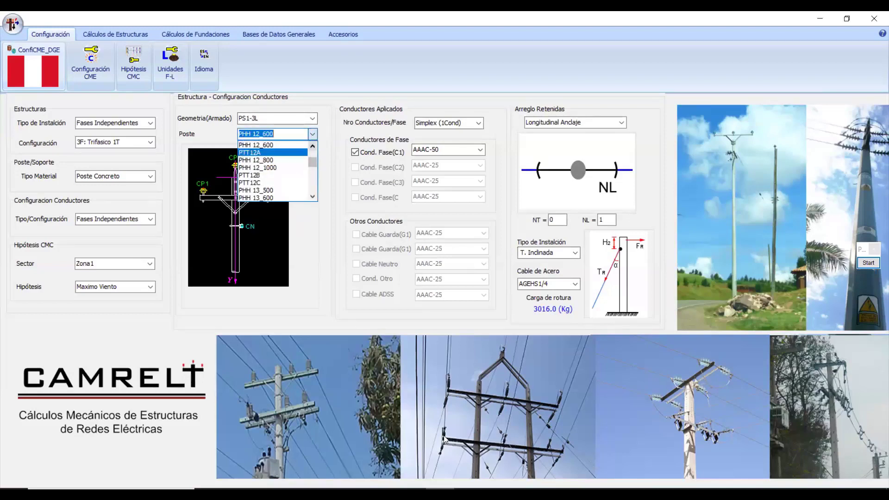
{"action": "left_click", "coordinate": [504, 442]}
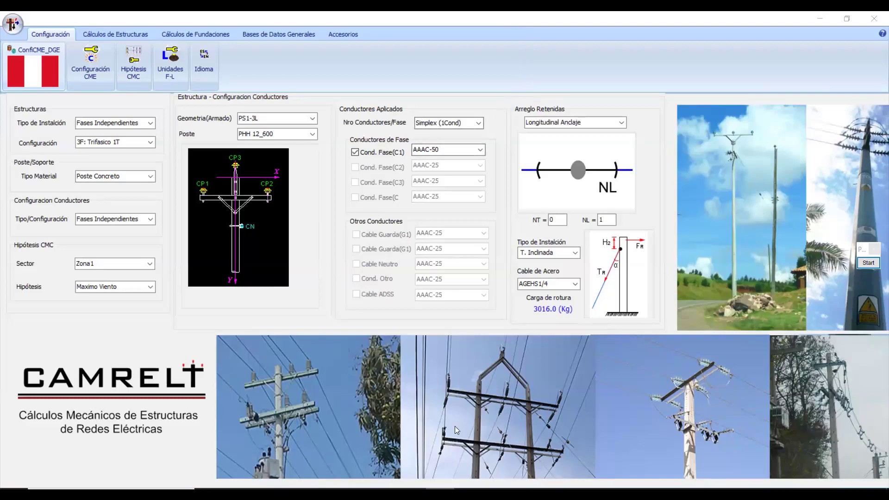
- Switch to PowerPoint, show slide 12, mark red strokes around the circular pole section, and end the annotation
{"action": "left_click", "coordinate": [411, 494]}
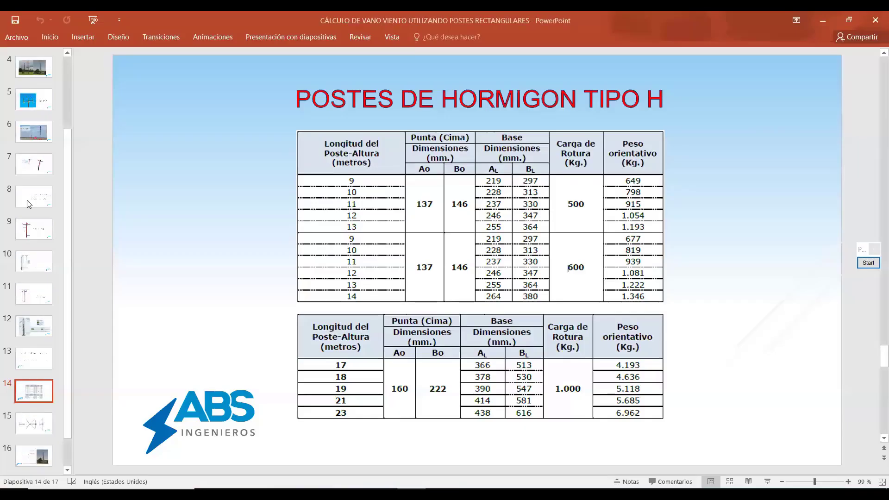
{"action": "left_click", "coordinate": [37, 326]}
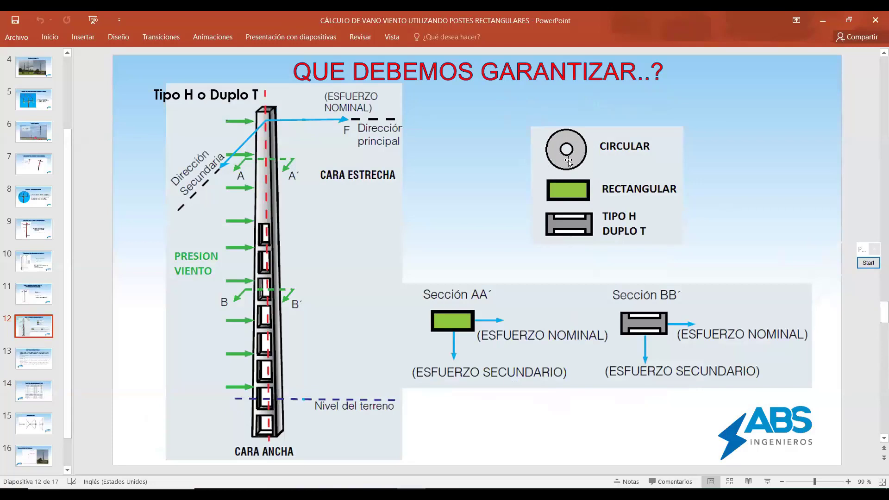
{"action": "left_click", "coordinate": [867, 263]}
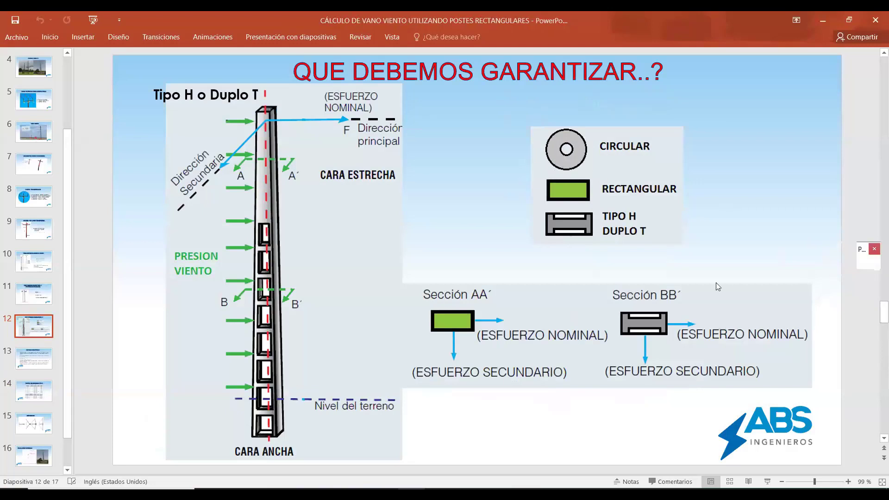
{"action": "mouse_move", "coordinate": [514, 189]}
{"action": "left_mouse_down"}
{"action": "mouse_move", "coordinate": [539, 168]}
{"action": "mouse_move", "coordinate": [571, 197]}
{"action": "left_mouse_up"}
{"action": "left_click_drag", "start_coordinate": [586, 159], "coordinate": [602, 170]}
{"action": "left_click_drag", "start_coordinate": [586, 131], "coordinate": [605, 117]}
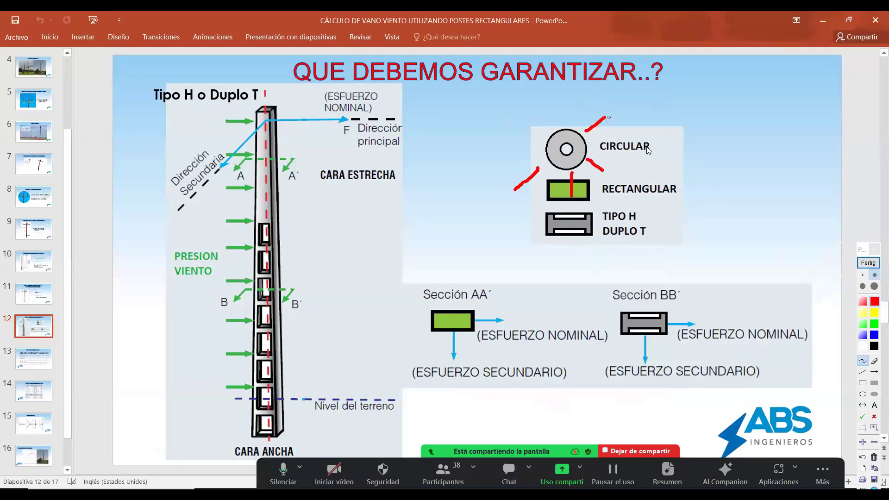
{"action": "left_click", "coordinate": [867, 263]}
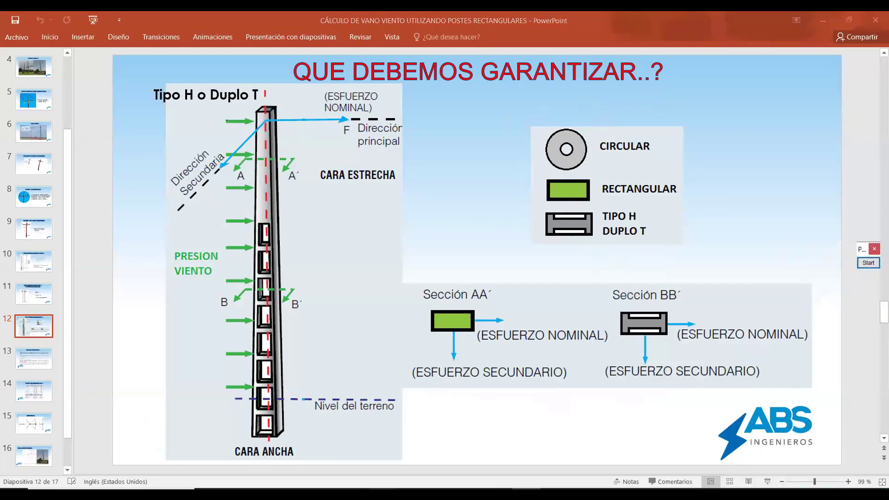
- Switch back to CAMRELT and choose PHH 12_600 as the structure's pole
{"action": "key", "text": "alt+Tab"}
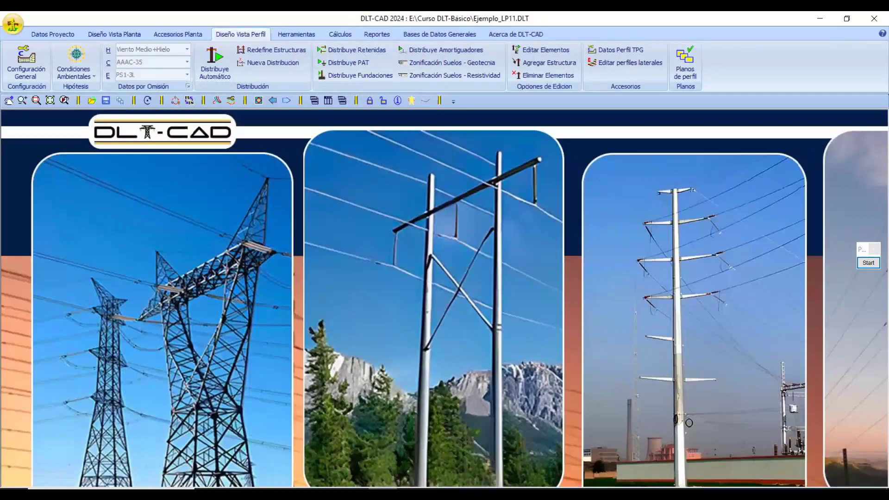
{"action": "key", "text": "alt+Tab"}
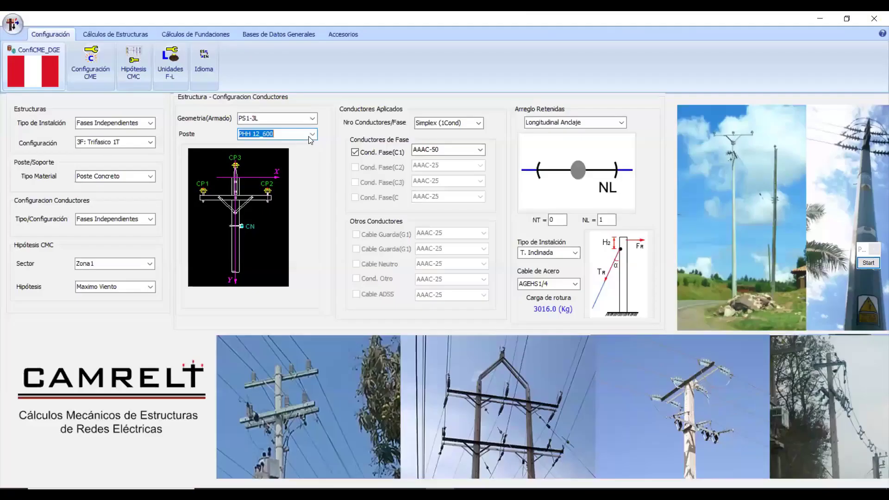
{"action": "left_click", "coordinate": [313, 134]}
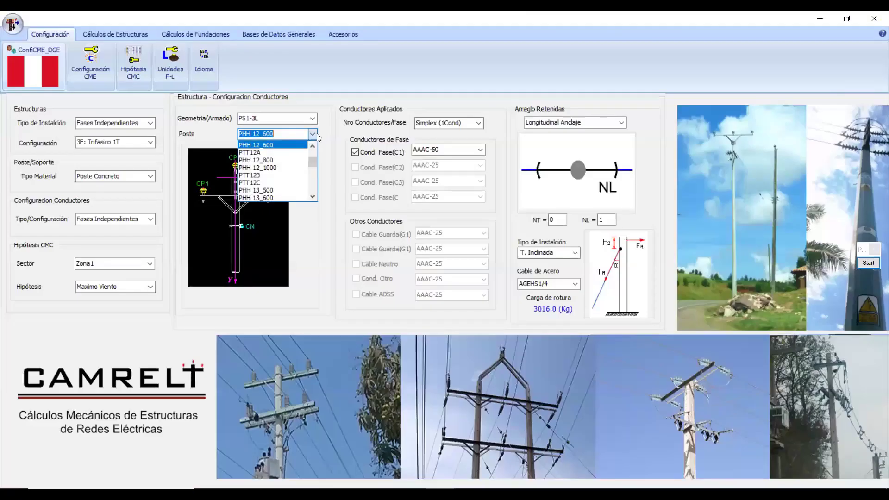
{"action": "left_click", "coordinate": [270, 148]}
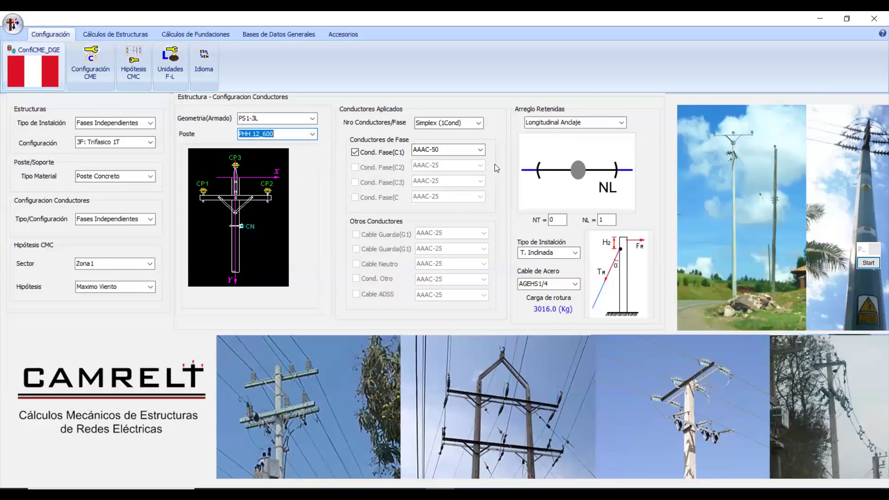
- Choose AAAC-50 for phase conductor C1 and set the guy arrangement's NL value to 0
{"action": "left_click", "coordinate": [468, 149]}
{"action": "left_click", "coordinate": [450, 180]}
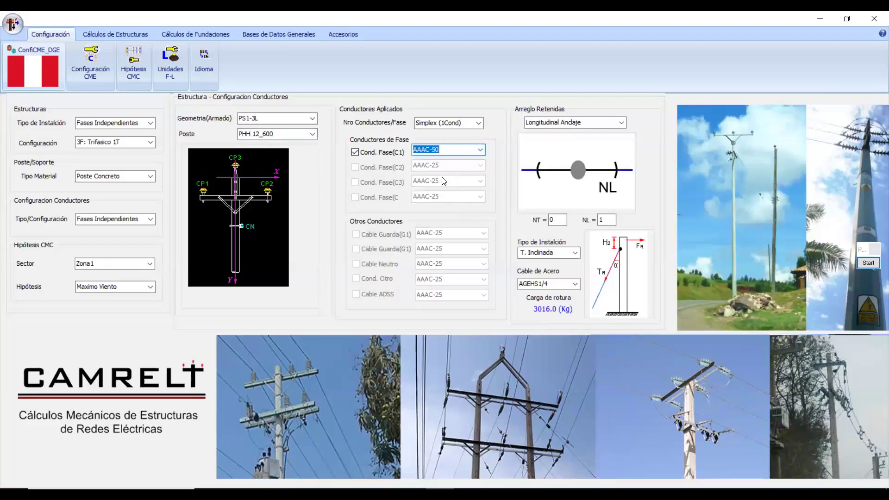
{"action": "key", "text": "Tab"}
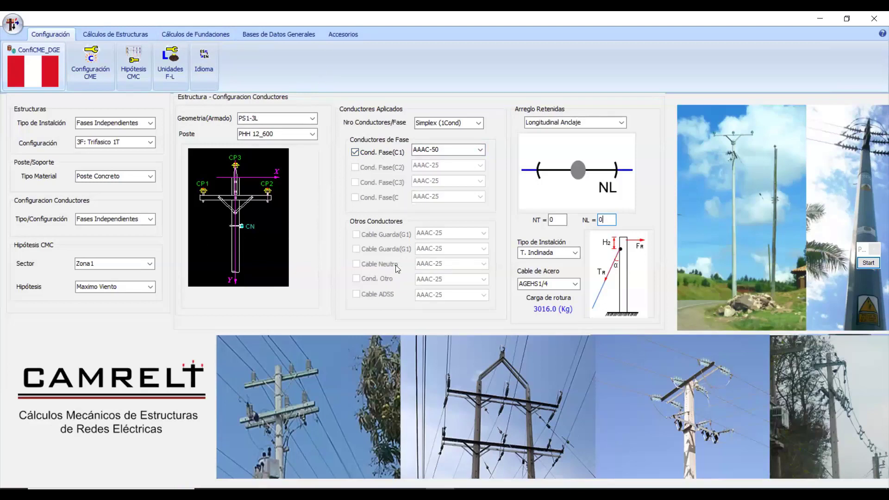
- In the structure database, try 1 Cable Neutro as the neutral conductor of PS1-3L and close the database without saving
{"action": "left_click", "coordinate": [272, 34]}
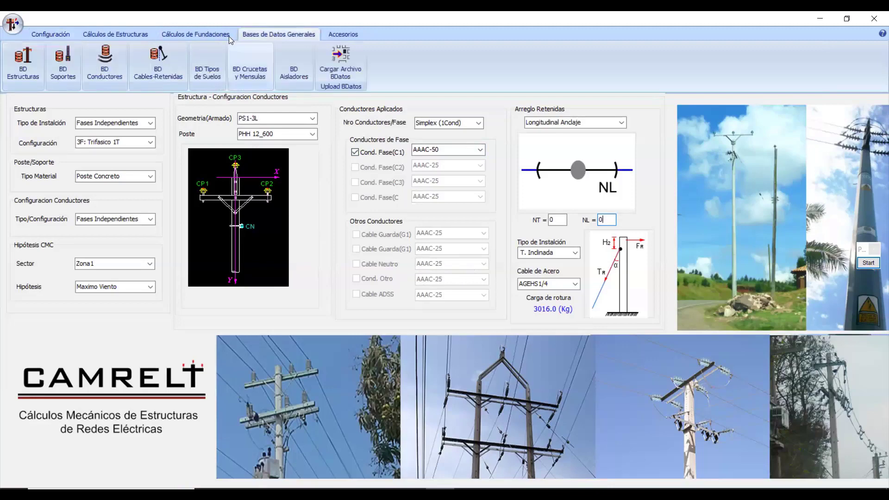
{"action": "left_click", "coordinate": [24, 69]}
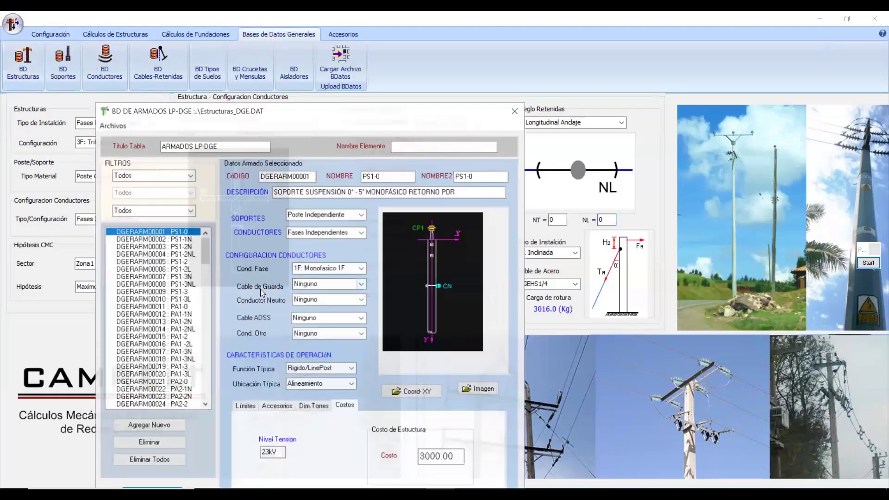
{"action": "left_click", "coordinate": [185, 299]}
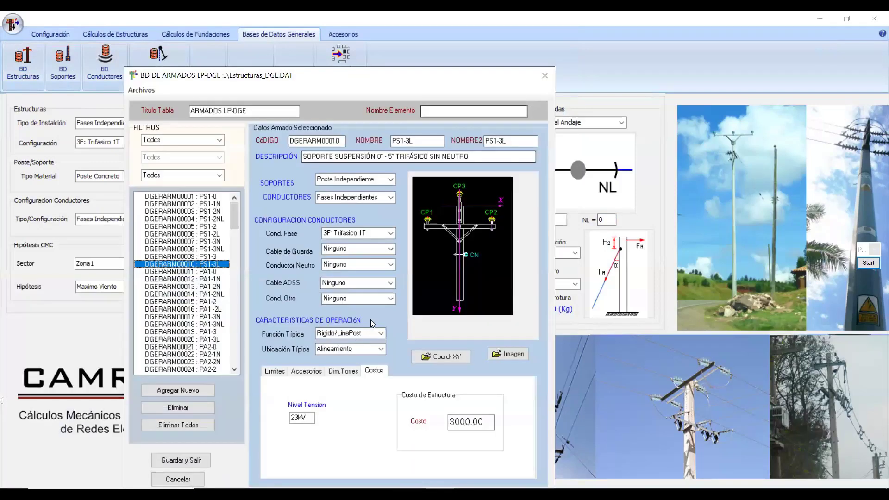
{"action": "left_click", "coordinate": [389, 264]}
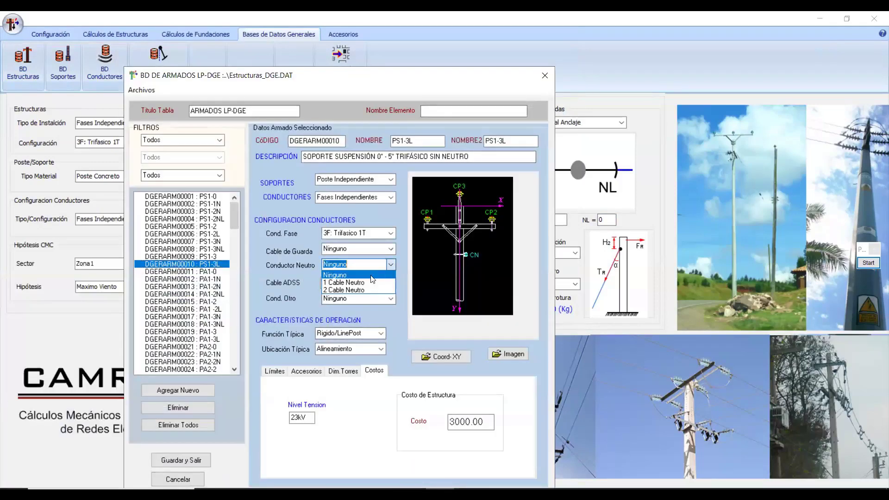
{"action": "left_click", "coordinate": [365, 280]}
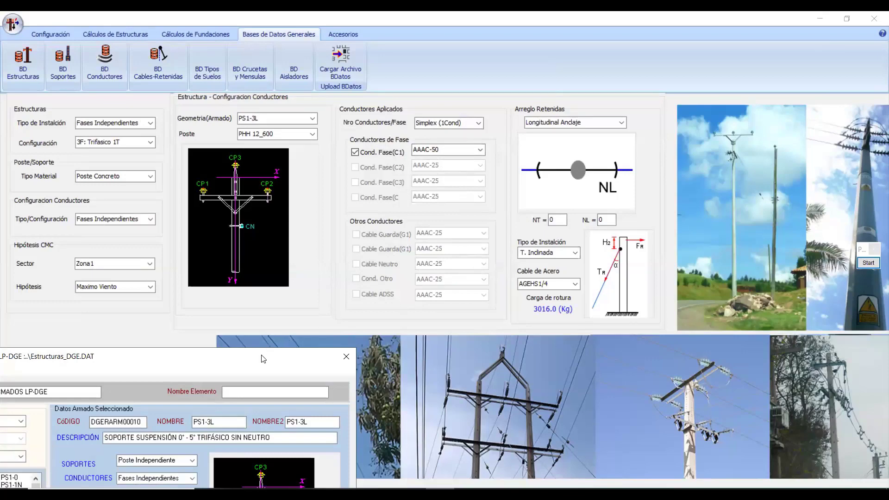
{"action": "left_click_drag", "start_coordinate": [273, 357], "coordinate": [459, 171]}
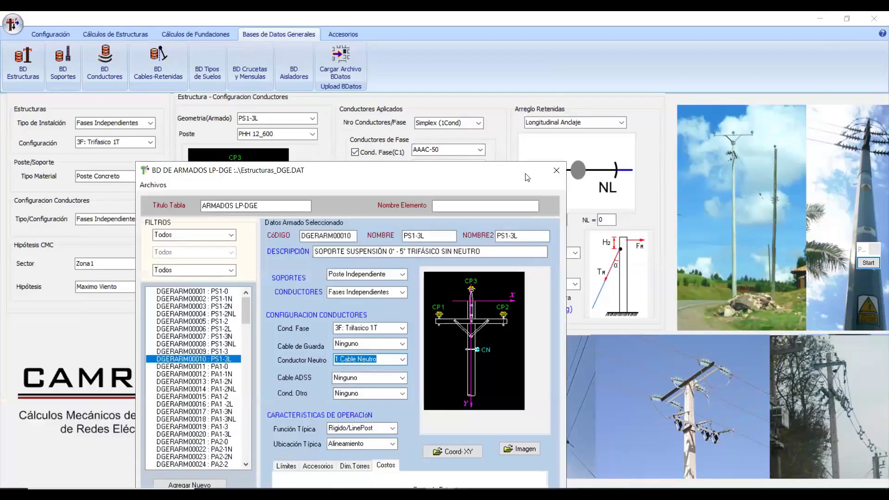
{"action": "left_click", "coordinate": [559, 171]}
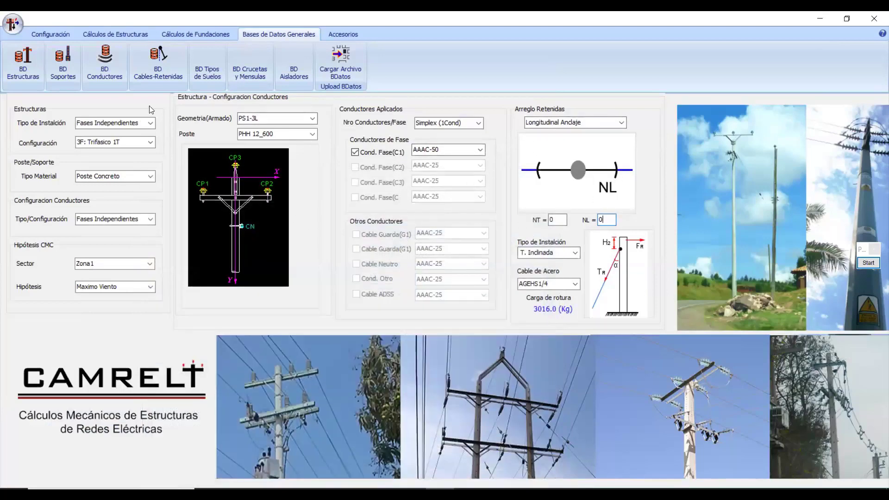
- Open the safety factors of the general CME configuration, circle FS Rotura soporte in red, and end the annotation
{"action": "left_click", "coordinate": [123, 35]}
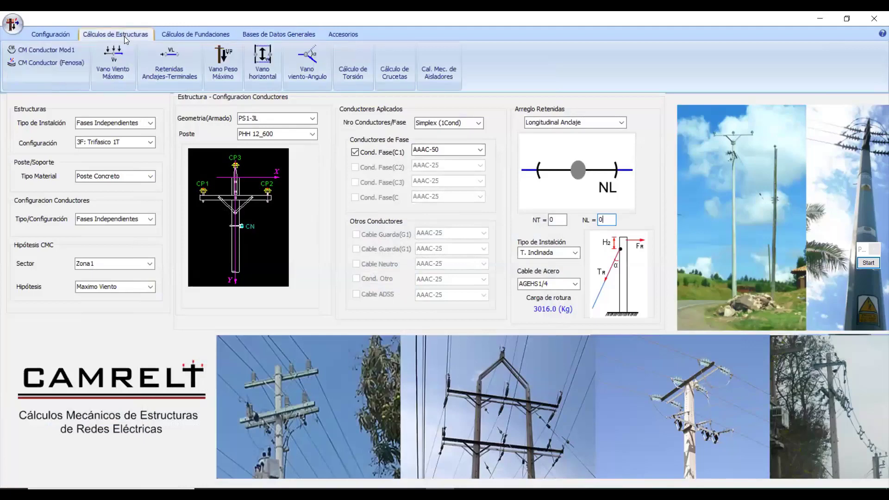
{"action": "left_click", "coordinate": [65, 34]}
{"action": "left_click", "coordinate": [91, 76]}
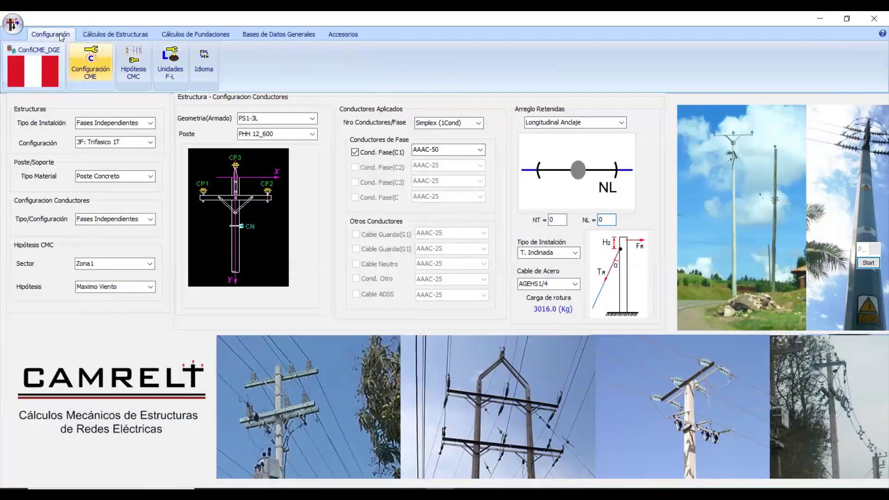
{"action": "left_click", "coordinate": [103, 73]}
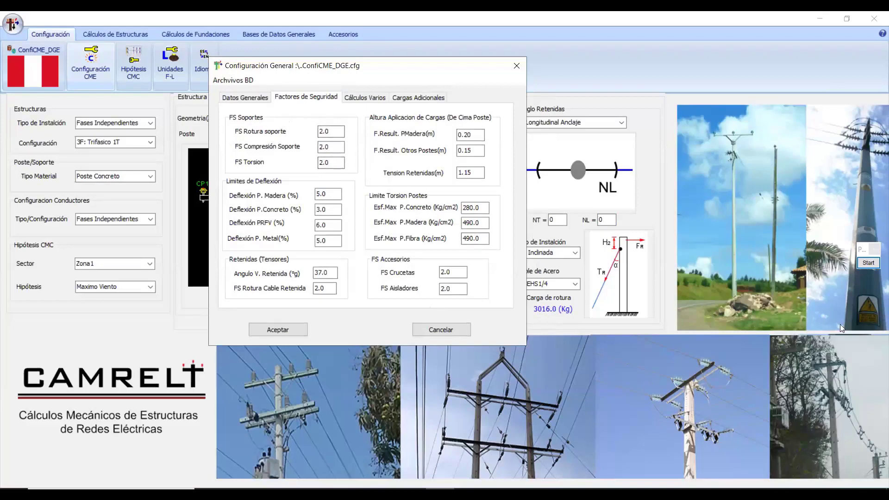
{"action": "left_click", "coordinate": [868, 262]}
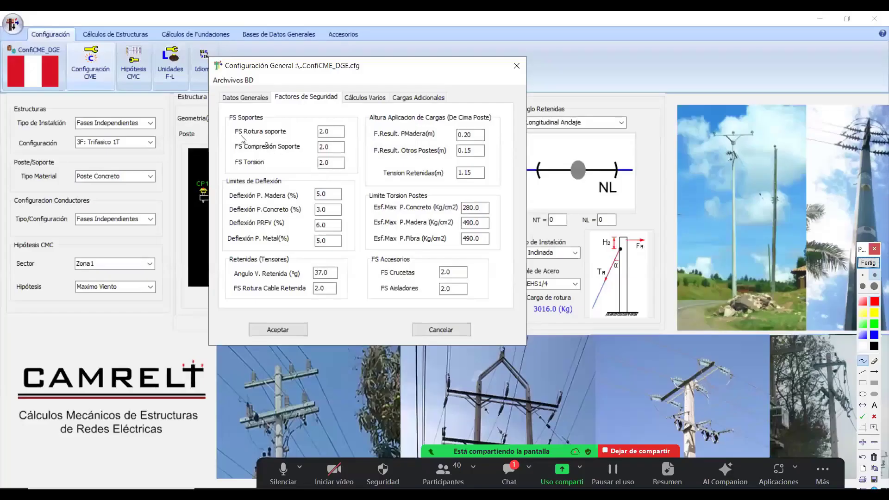
{"action": "mouse_move", "coordinate": [240, 135]}
{"action": "left_mouse_down"}
{"action": "mouse_move", "coordinate": [340, 138]}
{"action": "mouse_move", "coordinate": [329, 125]}
{"action": "mouse_move", "coordinate": [241, 126]}
{"action": "mouse_move", "coordinate": [236, 140]}
{"action": "left_mouse_up"}
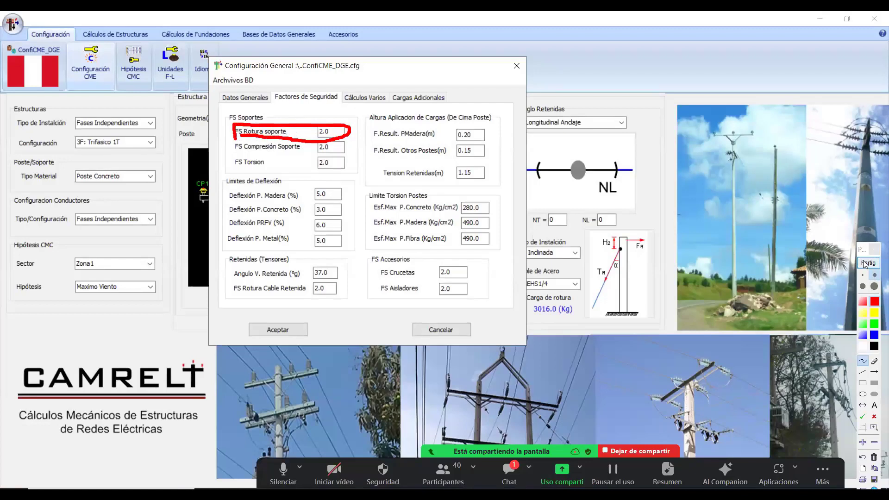
{"action": "left_click", "coordinate": [238, 156]}
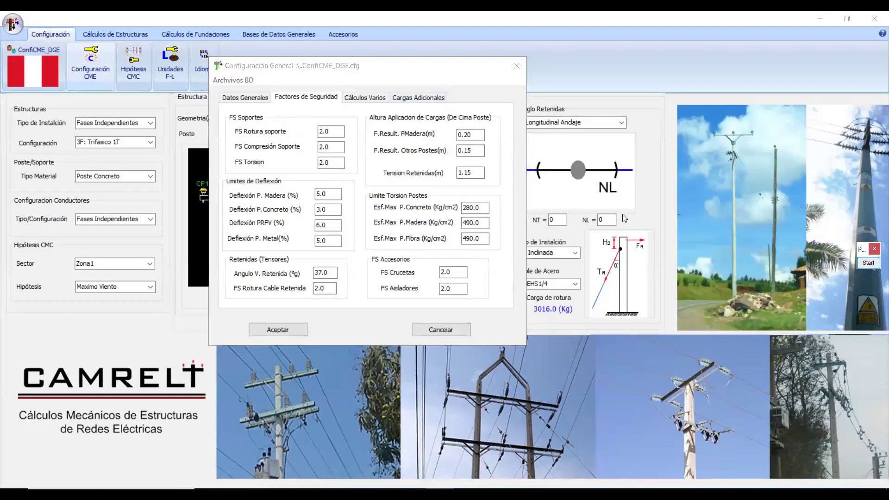
- Mark the concrete pole deflection limit with a red check and end the annotation
{"action": "left_click", "coordinate": [867, 262]}
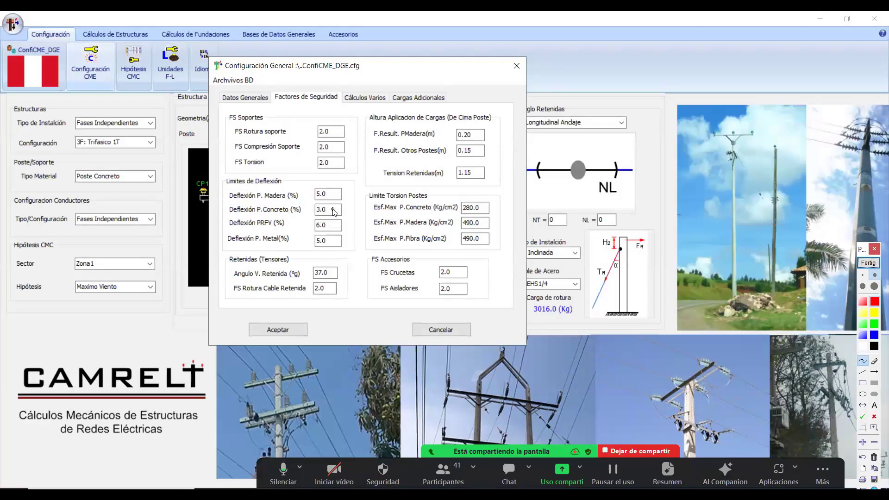
{"action": "left_click_drag", "start_coordinate": [333, 209], "coordinate": [350, 203]}
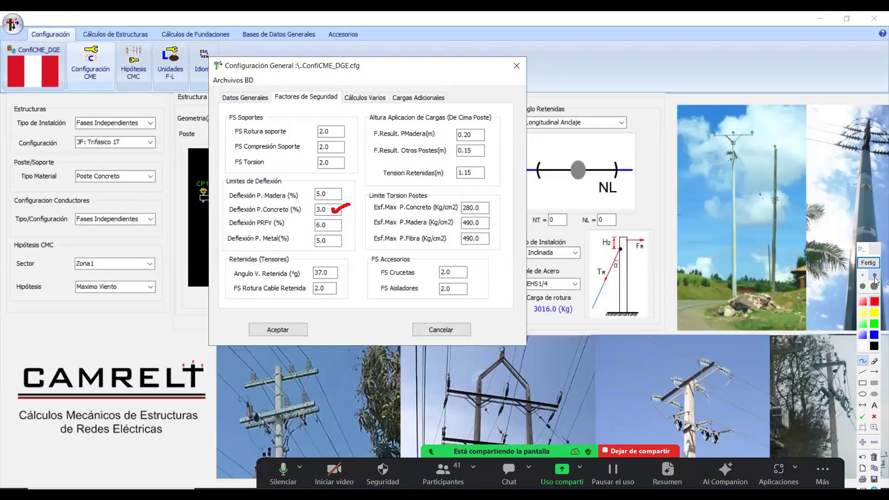
{"action": "left_click", "coordinate": [868, 263]}
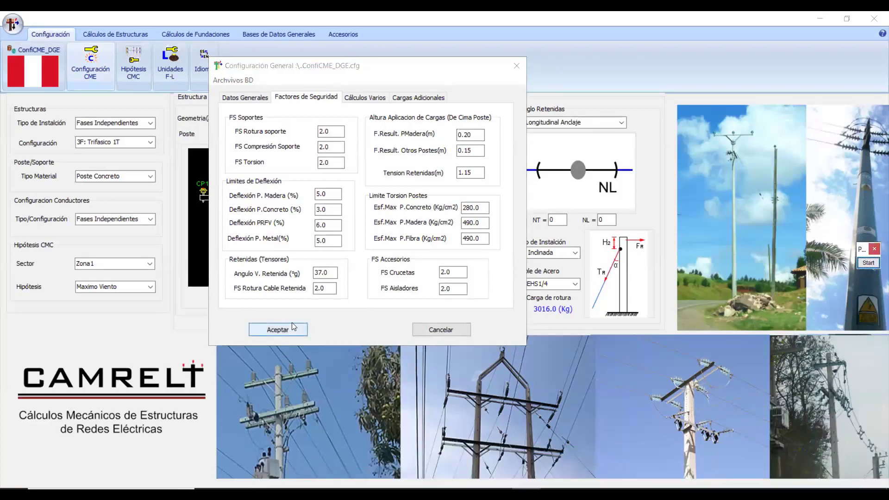
- Set the support breaking safety factor FS Rotura soporte to 2 and accept the general configuration
{"action": "left_click_drag", "start_coordinate": [334, 131], "coordinate": [292, 134]}
{"action": "type", "text": "2"}
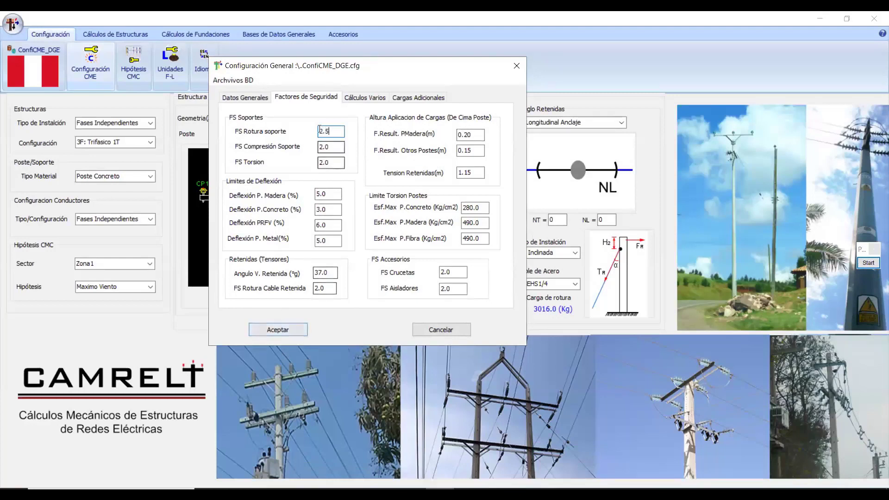
{"action": "left_click_drag", "start_coordinate": [336, 131], "coordinate": [292, 137]}
{"action": "type", "text": "2"}
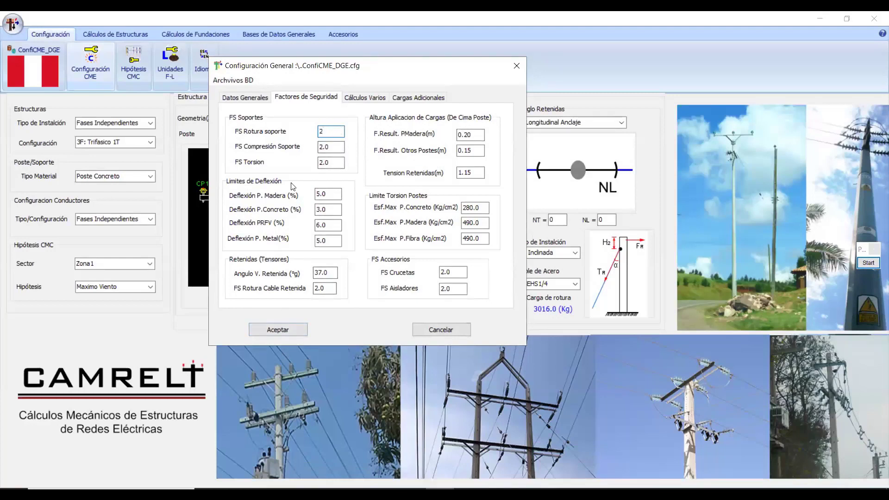
{"action": "left_click", "coordinate": [292, 331]}
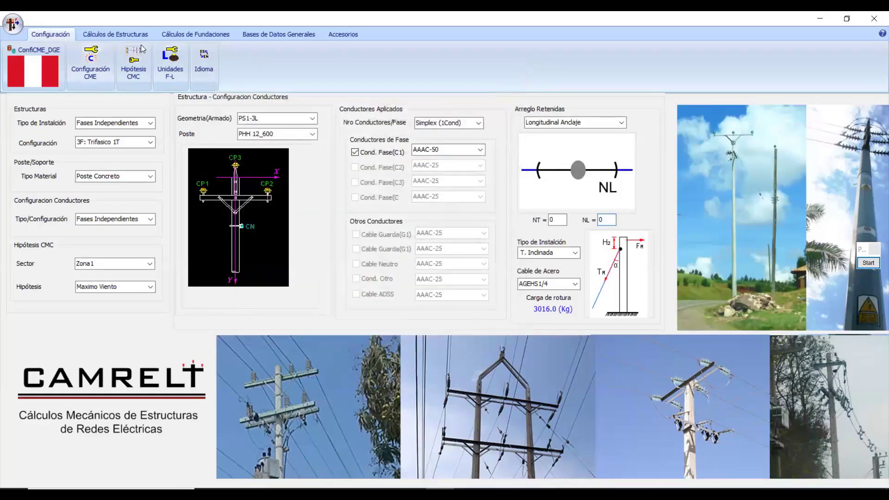
- Open the Vano Viento Máximo calculation for structure PS1-3L and check the hypothesis options, keeping Maximo Viento
{"action": "left_click", "coordinate": [126, 33]}
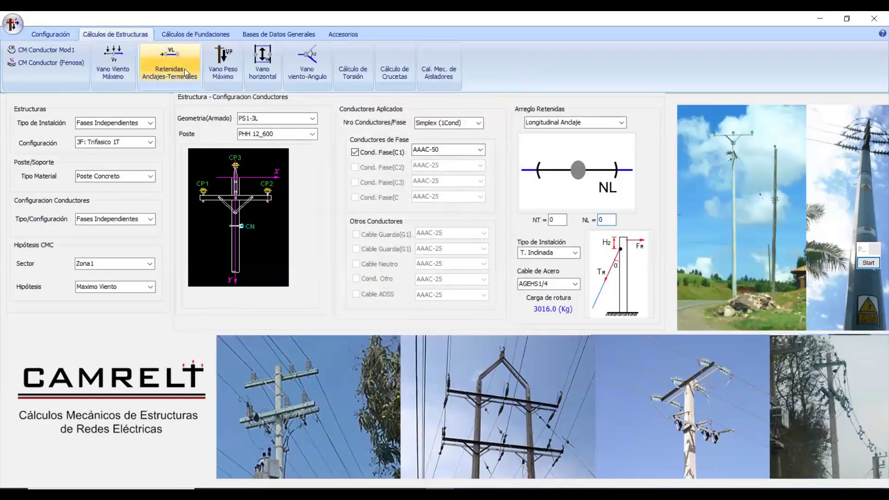
{"action": "left_click", "coordinate": [110, 66]}
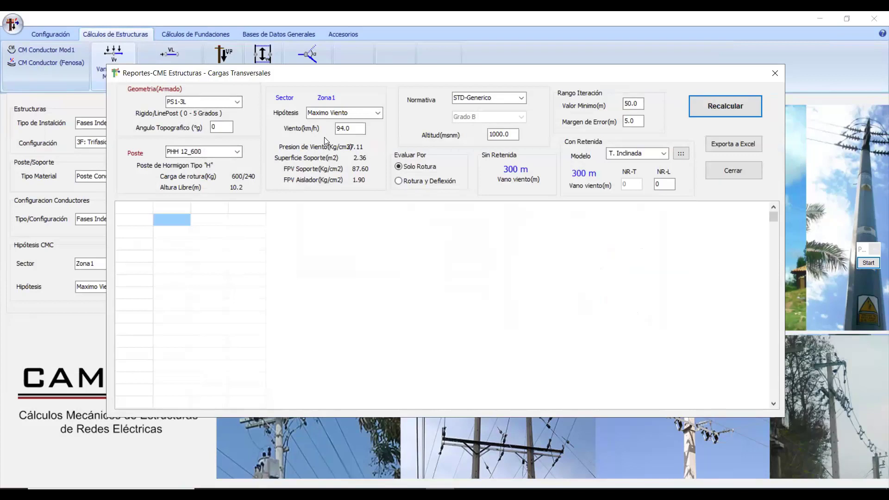
{"action": "left_click", "coordinate": [379, 113]}
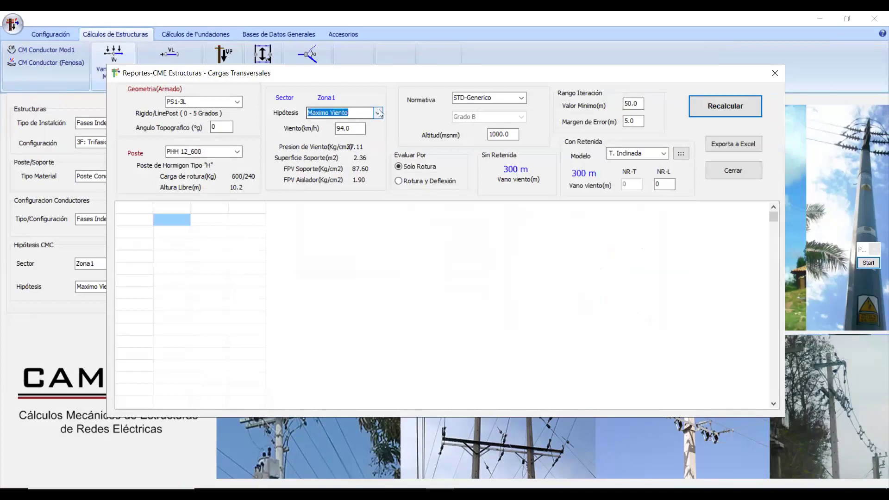
{"action": "left_click", "coordinate": [379, 113]}
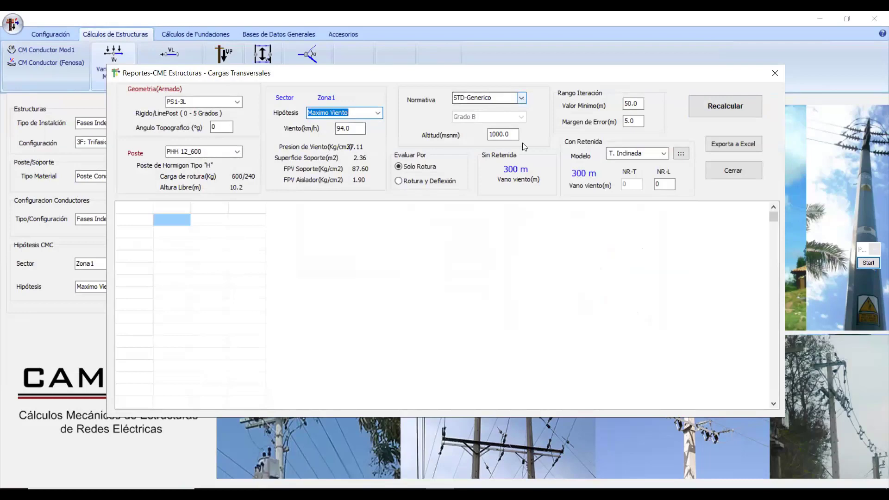
- Switch to PowerPoint, show slide 11 on concrete pole requirements, and return to the transverse load report in CAMRELT
{"action": "left_click", "coordinate": [412, 494]}
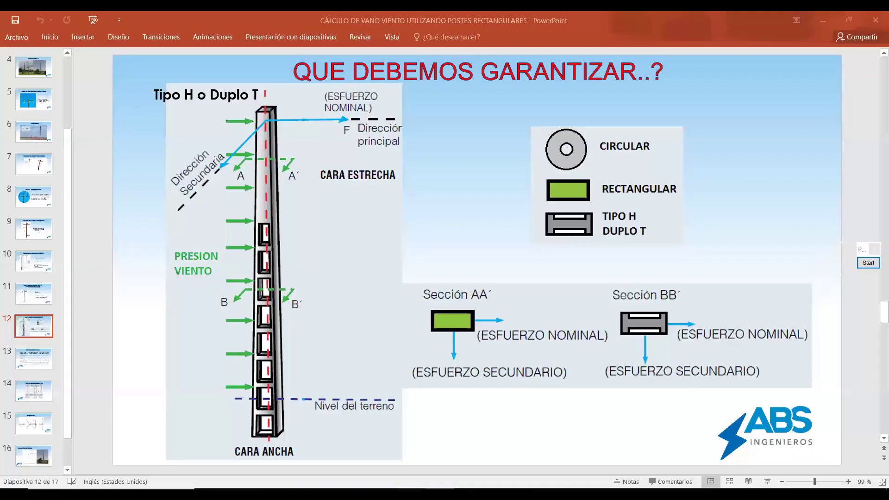
{"action": "left_click", "coordinate": [36, 296]}
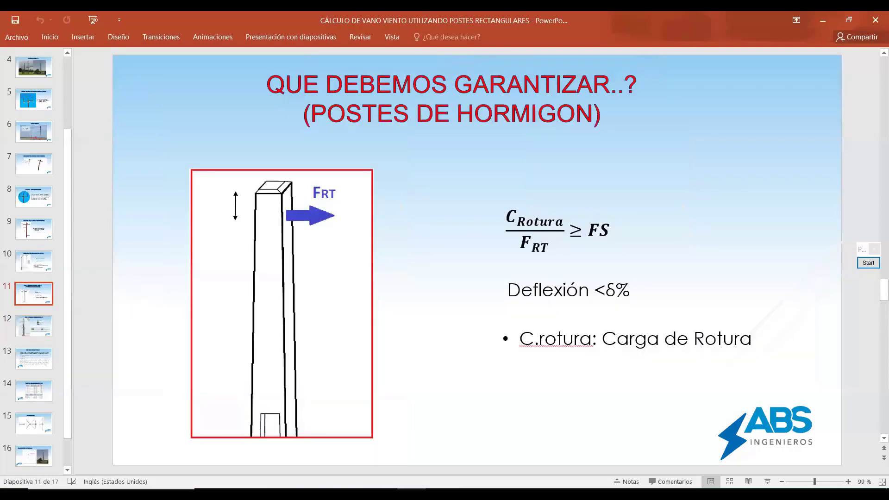
{"action": "left_click", "coordinate": [439, 494]}
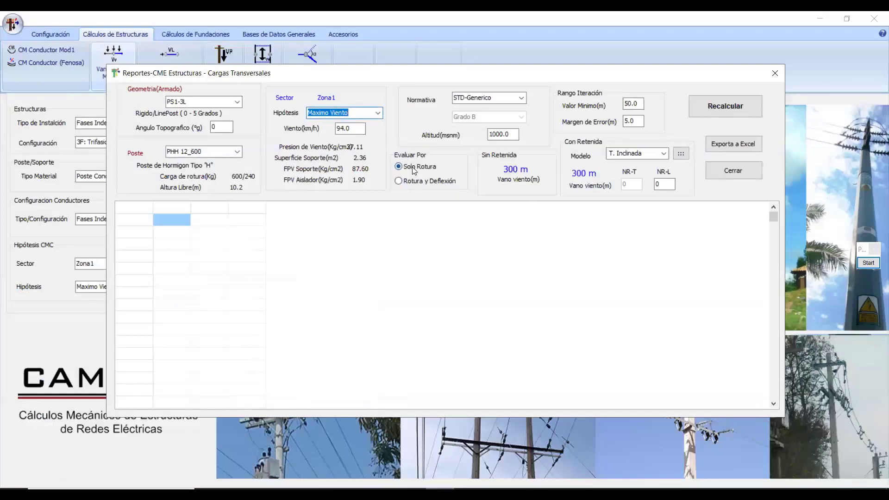
- Calculate the maximum wind span at a topographic angle of 0 degrees, evaluating by breaking strength only
{"action": "left_click", "coordinate": [723, 109]}
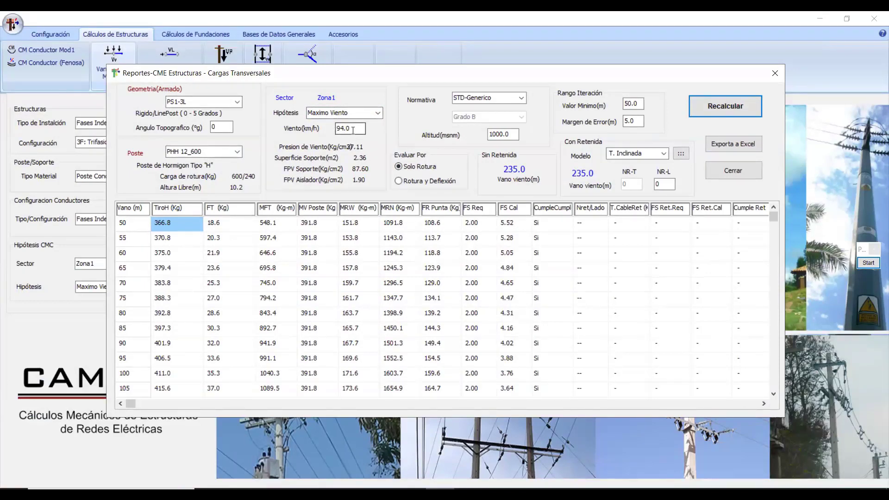
{"action": "left_click", "coordinate": [226, 127]}
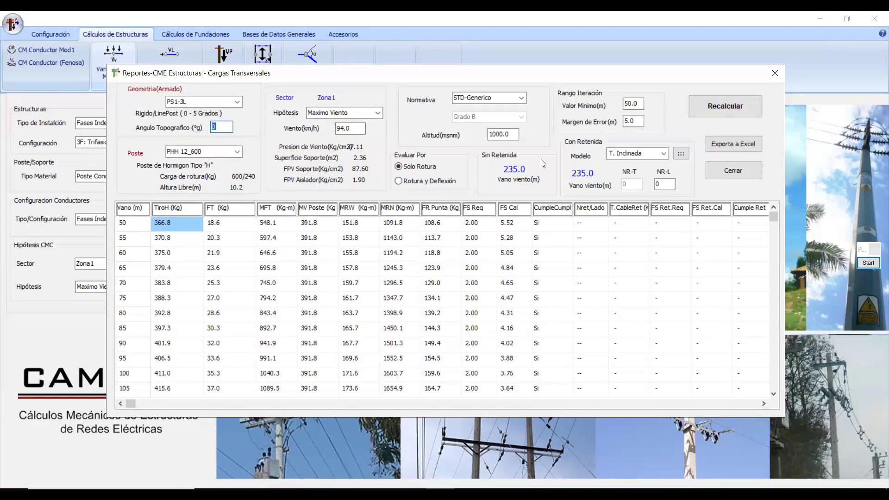
{"action": "left_click", "coordinate": [724, 108]}
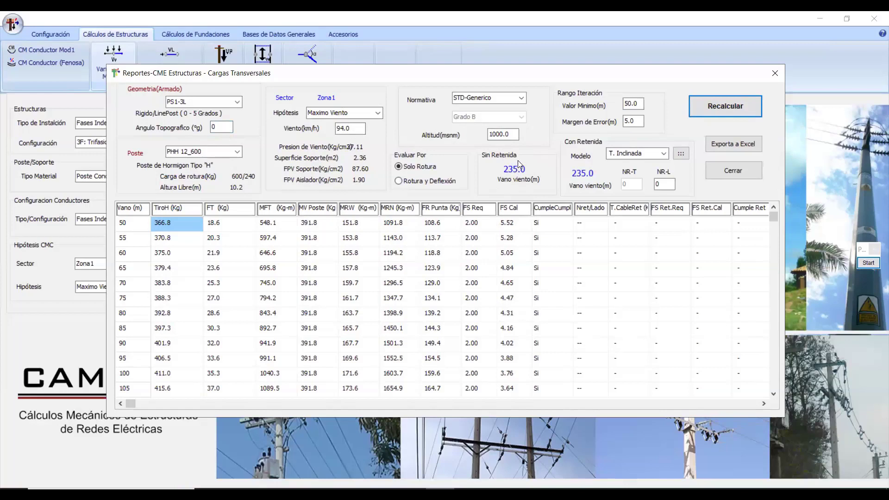
- Set the topographic angle to 3 degrees and recalculate the maximum wind span
{"action": "double_click", "coordinate": [224, 127]}
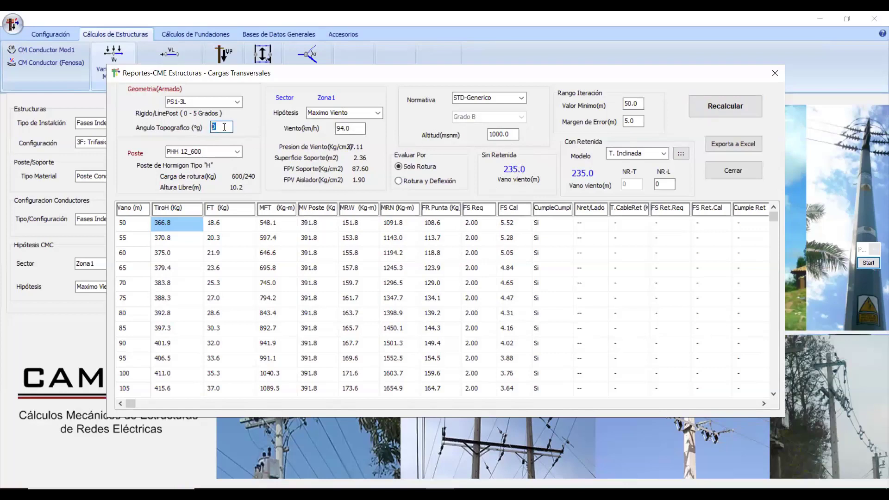
{"action": "type", "text": "3"}
{"action": "double_click", "coordinate": [222, 126]}
{"action": "left_click", "coordinate": [731, 105]}
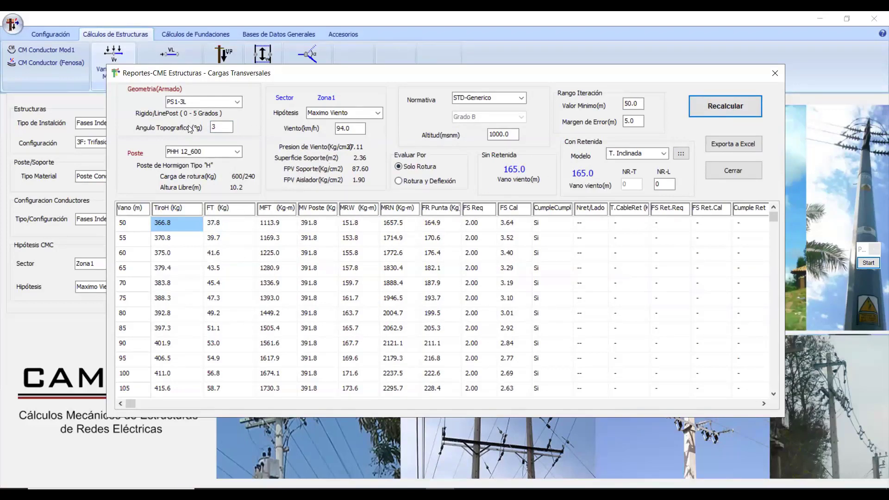
- Set the topographic angle to 5 degrees and recalculate the maximum wind span
{"action": "left_click_drag", "start_coordinate": [222, 127], "coordinate": [185, 127]}
{"action": "type", "text": "5"}
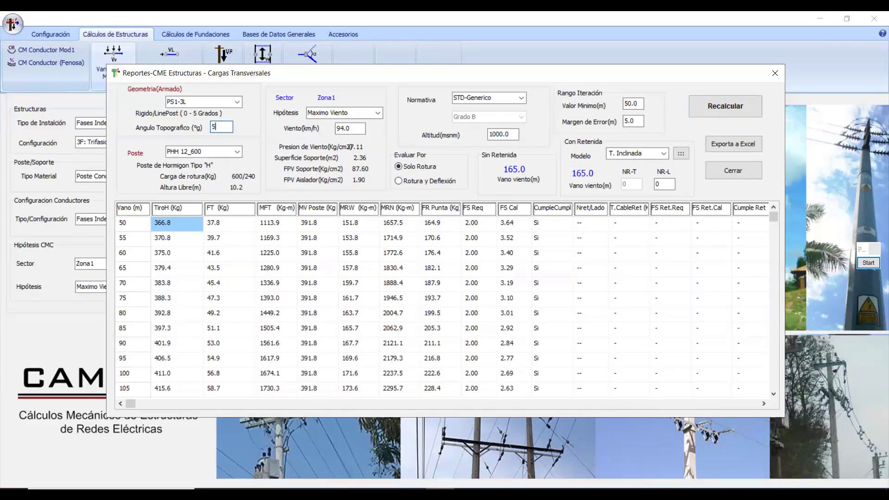
{"action": "left_click", "coordinate": [740, 100]}
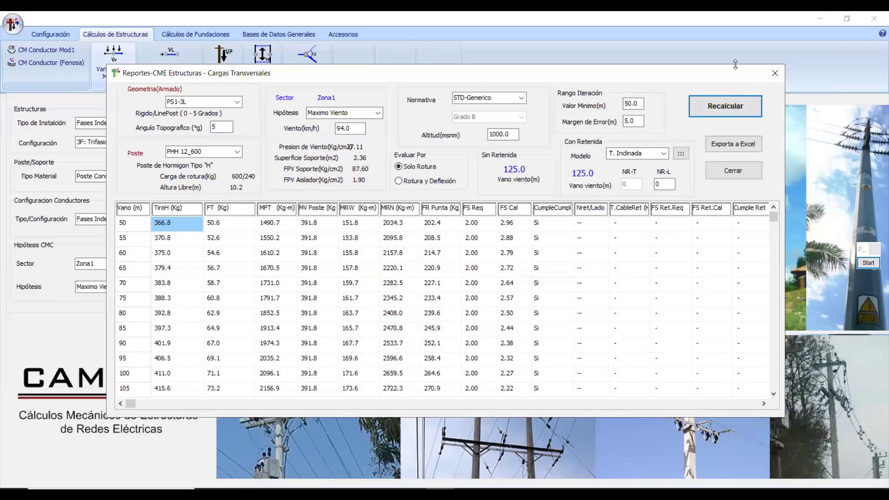
- Compare the 50 m span's FR Punta force with the pole's breaking load and the safety factor formula on the PowerPoint slide
{"action": "left_click", "coordinate": [437, 224]}
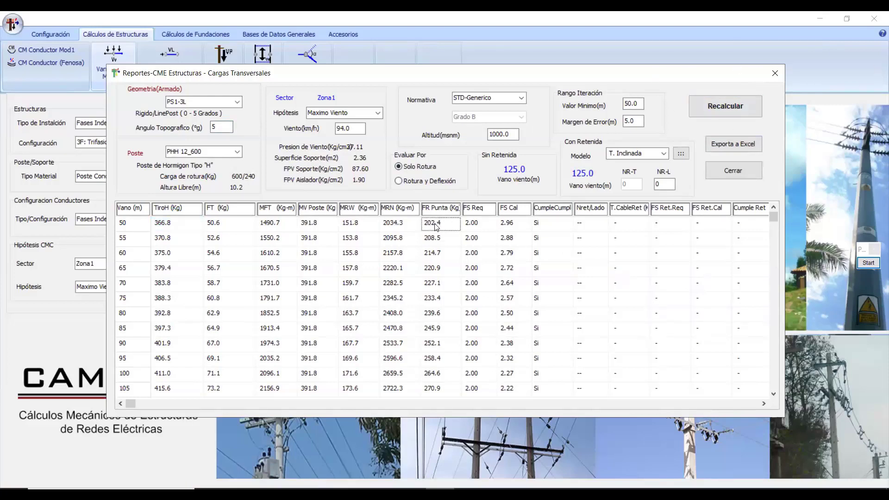
{"action": "left_click", "coordinate": [411, 493]}
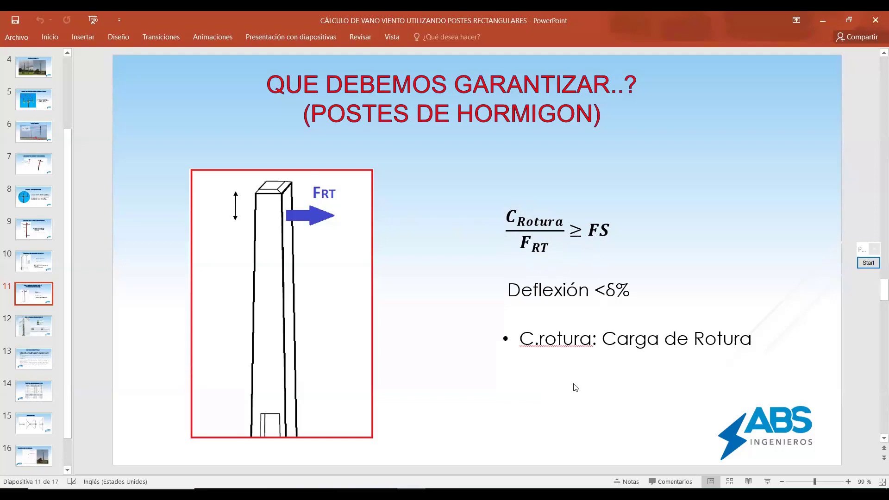
{"action": "left_click", "coordinate": [439, 494]}
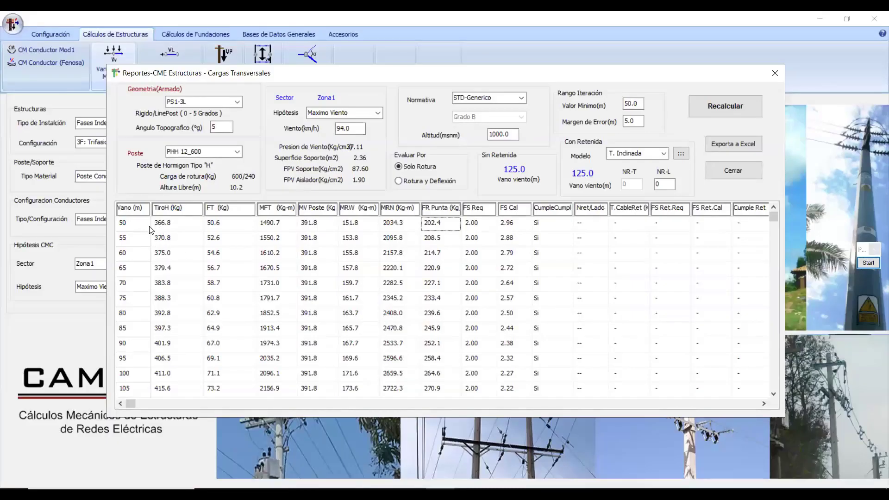
{"action": "left_click", "coordinate": [634, 104]}
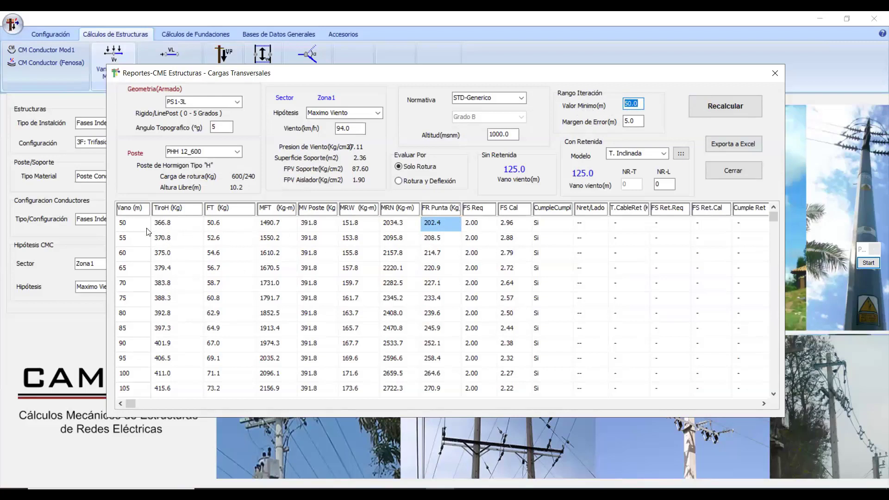
{"action": "left_click", "coordinate": [435, 225]}
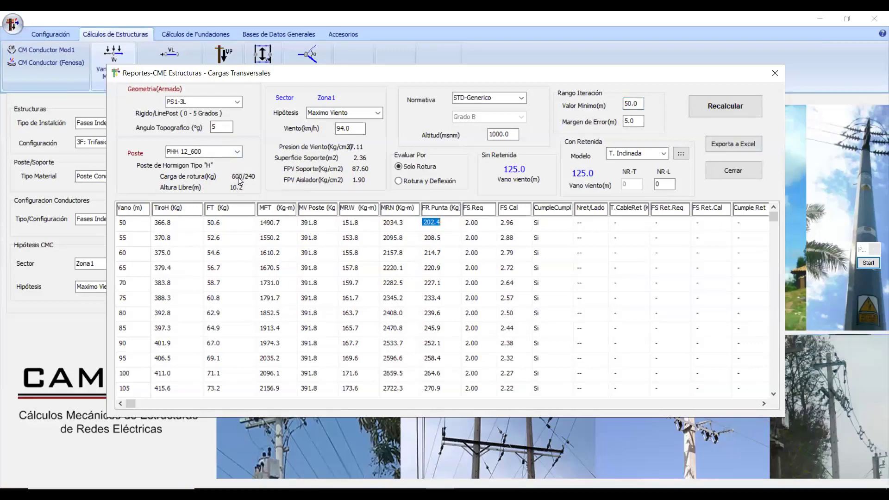
{"action": "left_click", "coordinate": [445, 228]}
{"action": "left_click", "coordinate": [411, 493]}
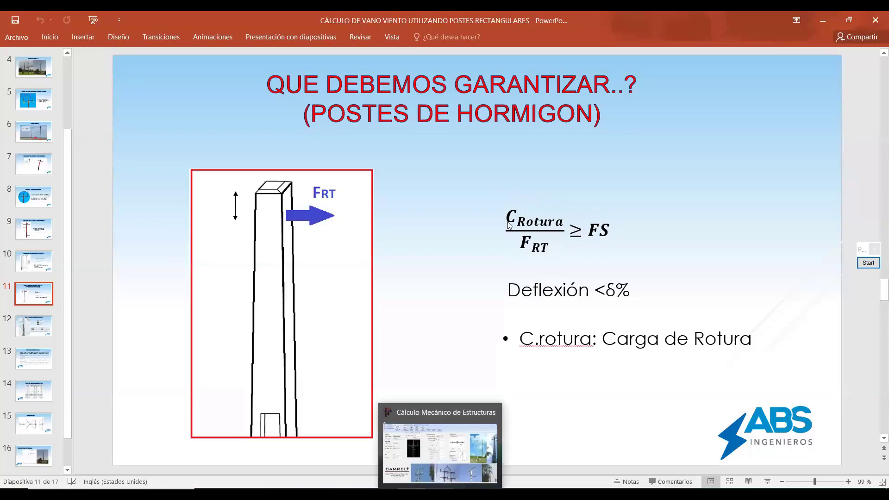
{"action": "key", "text": "alt+Tab"}
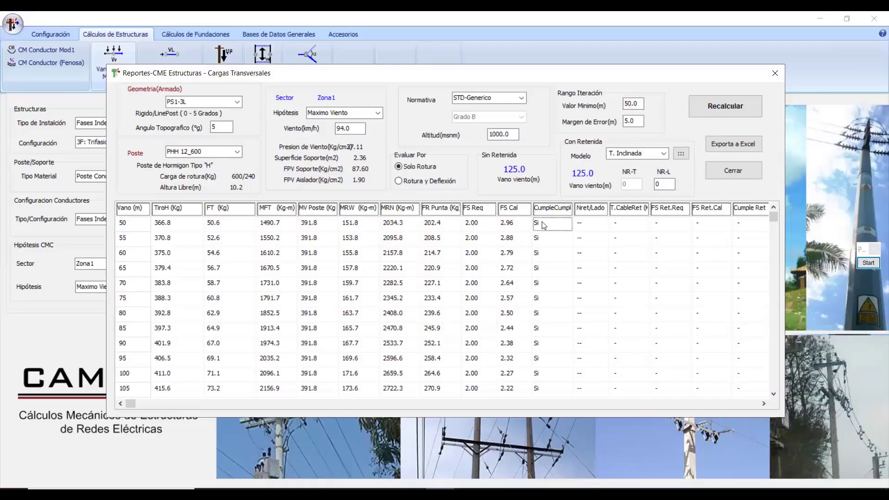
- Go through the FS Cal values for increasing spans down to the final row of the results
{"action": "key", "text": "Down"}
{"action": "key", "text": "Down"}
{"action": "left_click", "coordinate": [511, 283]}
{"action": "left_click", "coordinate": [524, 272]}
{"action": "key", "text": "Down"}
{"action": "key", "text": "Down"}
{"action": "key", "text": "Down"}
{"action": "key", "text": "Down"}
{"action": "key", "text": "Down"}
{"action": "key", "text": "Down"}
{"action": "key", "text": "Down"}
{"action": "key", "text": "Down"}
{"action": "key", "text": "Down"}
{"action": "key", "text": "Down"}
{"action": "key", "text": "Down"}
{"action": "scroll", "coordinate": [525, 275], "scroll_direction": "down", "scroll_amount": 1}
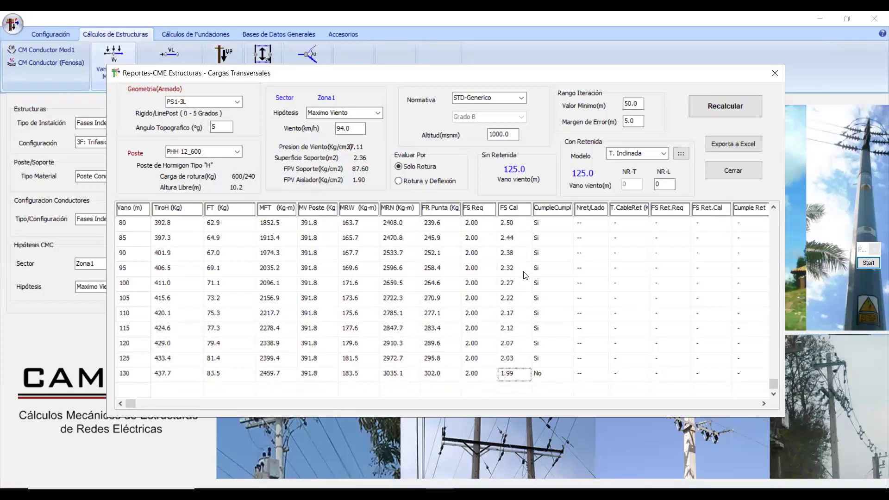
- Examine the compliance result of the 130 m span and the values across the 125 m span row
{"action": "key", "text": "Left"}
{"action": "key", "text": "Right"}
{"action": "key", "text": "Right"}
{"action": "key", "text": "Up"}
{"action": "key", "text": "Left"}
{"action": "key", "text": "Left"}
{"action": "key", "text": "Left"}
{"action": "key", "text": "Left"}
{"action": "key", "text": "Left"}
{"action": "key", "text": "Left"}
{"action": "key", "text": "Left"}
{"action": "key", "text": "Left"}
{"action": "key", "text": "Left"}
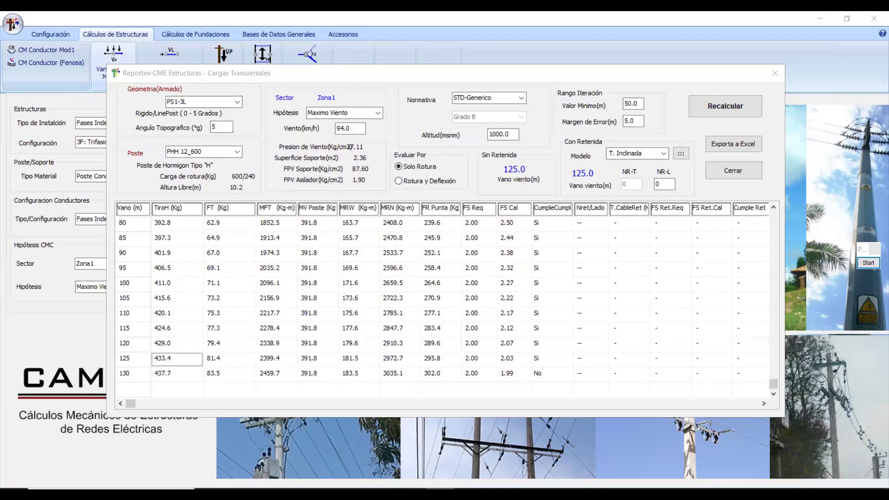
- Switch to PowerPoint and show slide 10 on the exposed pole area and slide 9 on transverse load analysis
{"action": "key", "text": "alt+Tab"}
{"action": "left_click", "coordinate": [39, 265]}
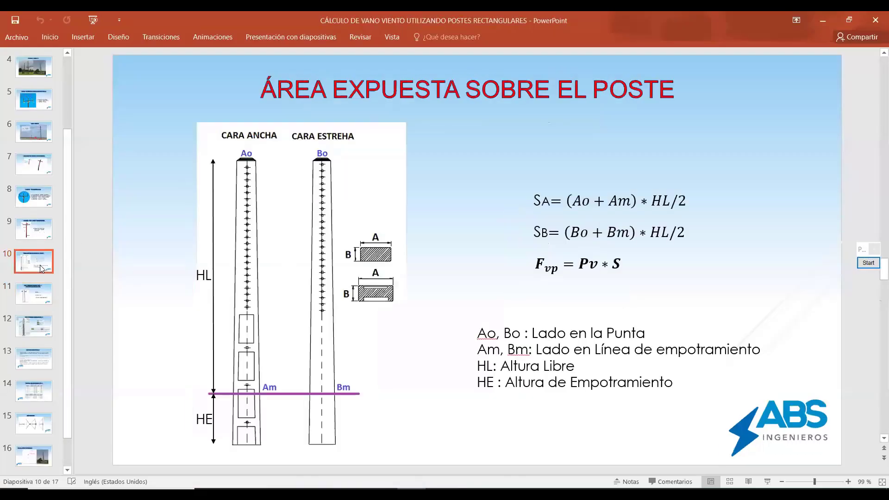
{"action": "left_click", "coordinate": [39, 227]}
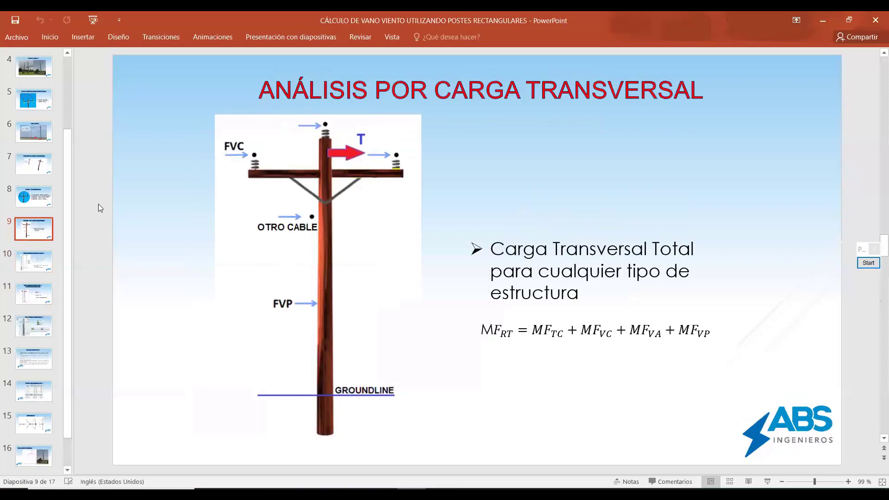
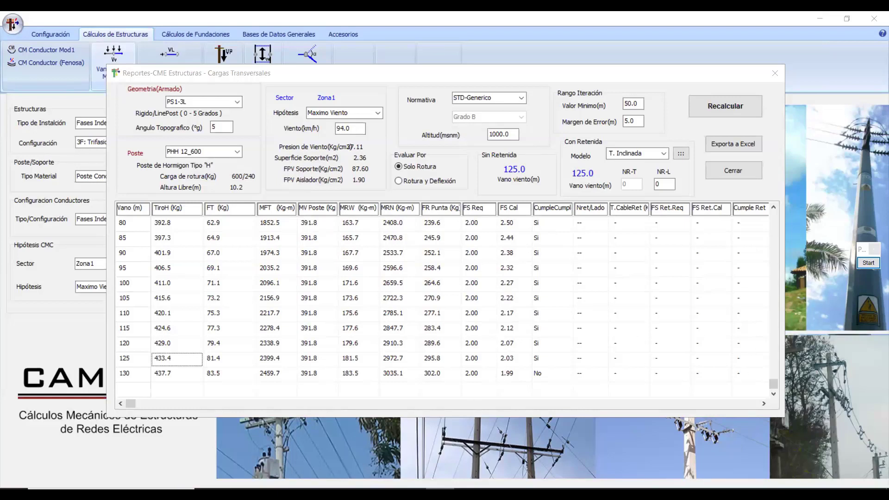
- Start a screen annotation over the CAMRELT report with a red rectangular pole section and two blue lines running diagonally from its upper and lower edges
{"action": "left_click", "coordinate": [874, 264]}
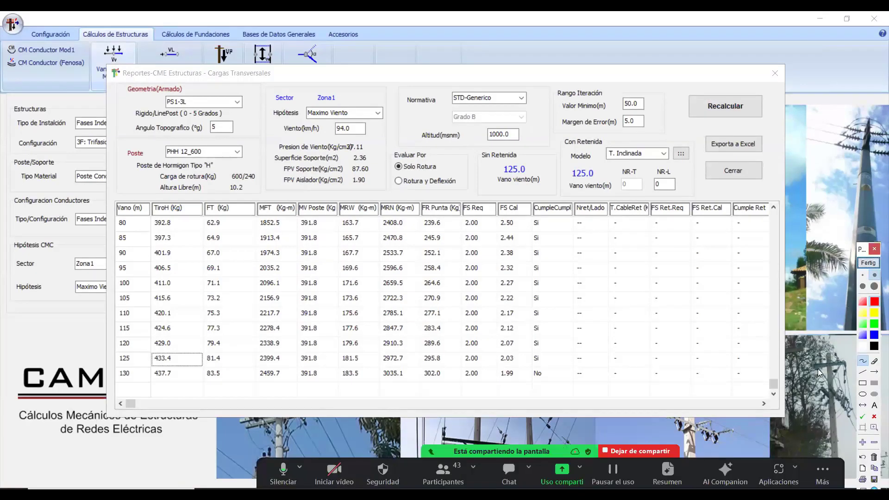
{"action": "left_click", "coordinate": [861, 383]}
{"action": "left_click_drag", "start_coordinate": [597, 272], "coordinate": [647, 300]}
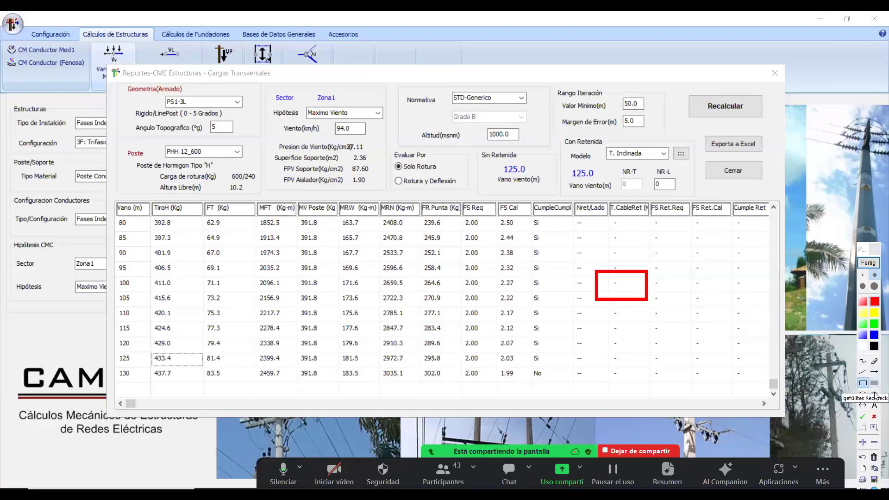
{"action": "left_click", "coordinate": [862, 371]}
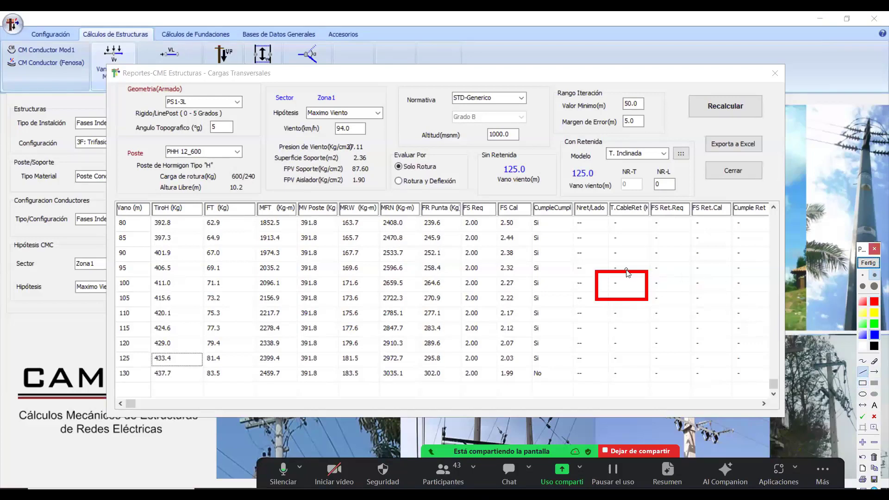
{"action": "left_click_drag", "start_coordinate": [626, 269], "coordinate": [725, 133]}
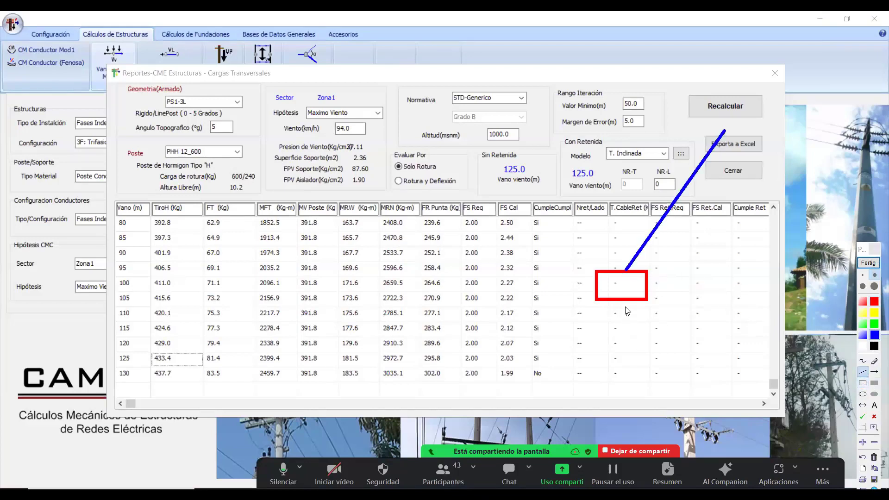
{"action": "left_click_drag", "start_coordinate": [623, 300], "coordinate": [725, 457]}
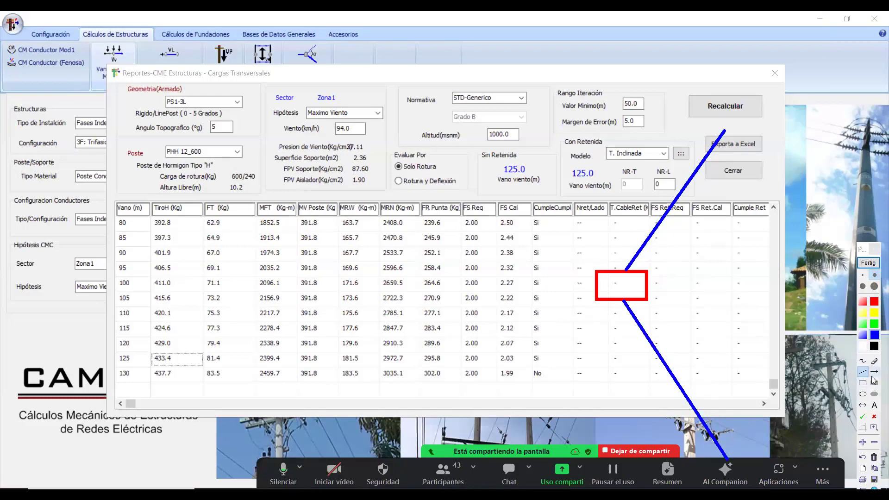
- Draw a dashed green horizontal line from the right side of the red rectangle across the annotation
{"action": "left_click", "coordinate": [873, 303]}
{"action": "left_click", "coordinate": [871, 326]}
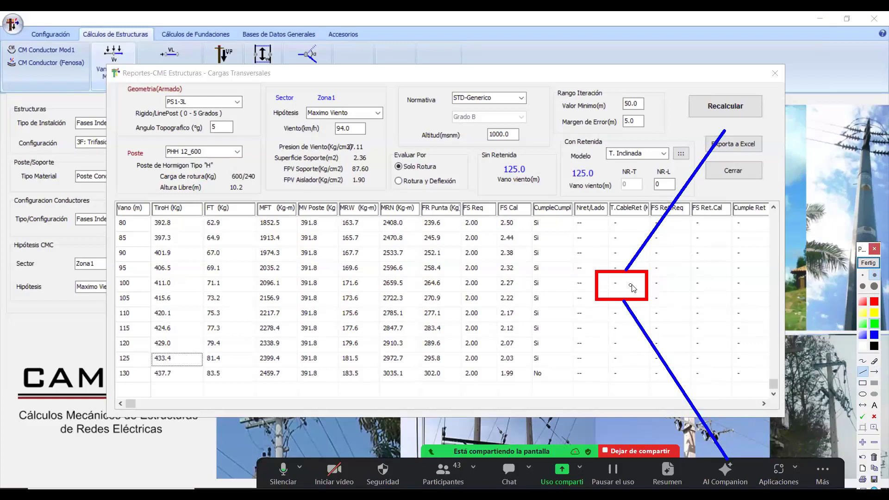
{"action": "left_click_drag", "start_coordinate": [646, 286], "coordinate": [670, 285]}
{"action": "left_click_drag", "start_coordinate": [684, 289], "coordinate": [790, 284]}
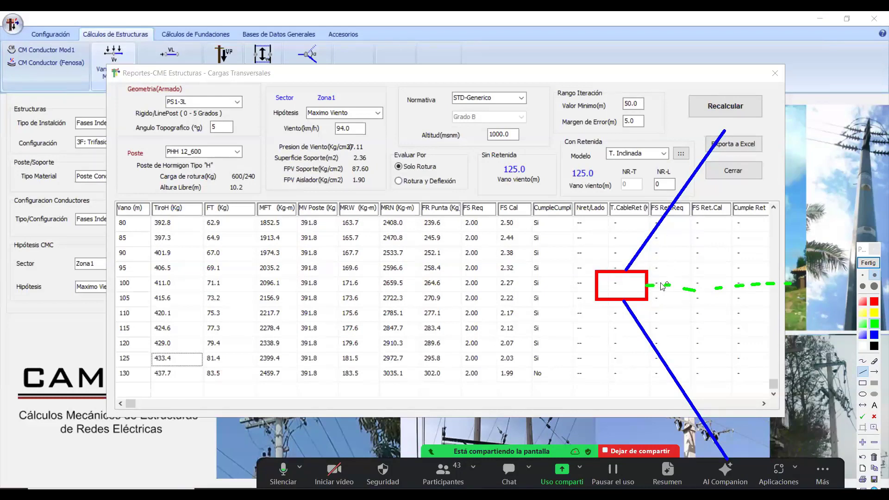
- Draw a blue horizontal arrow pointing away from the red rectangle just above the dashed green line and label it Fv
{"action": "left_click_drag", "start_coordinate": [665, 278], "coordinate": [695, 278]}
{"action": "left_click_drag", "start_coordinate": [703, 283], "coordinate": [747, 278]}
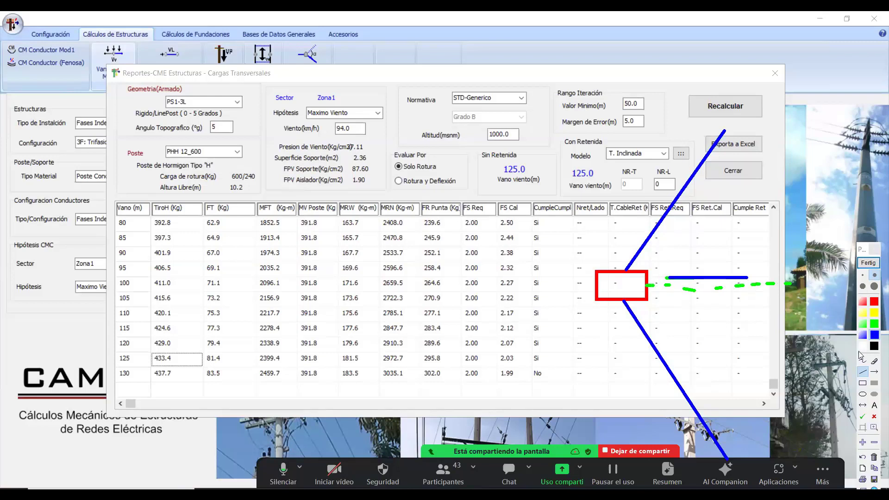
{"action": "left_click", "coordinate": [861, 361]}
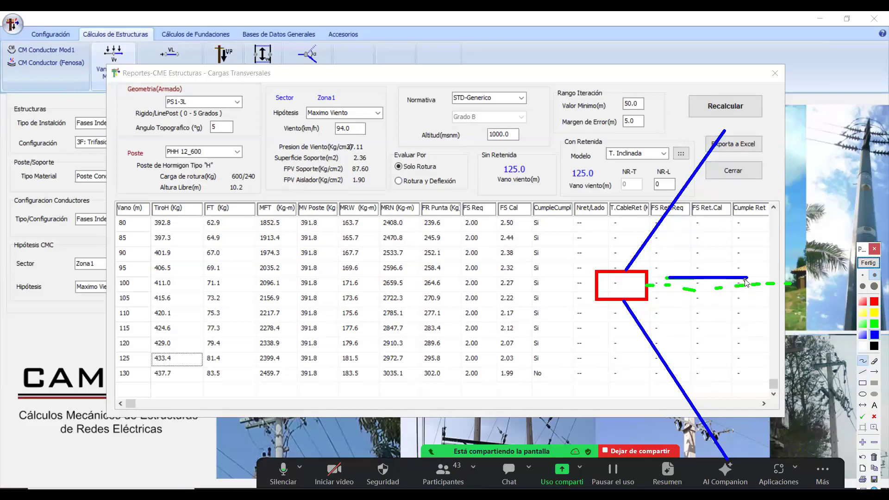
{"action": "mouse_move", "coordinate": [727, 265]}
{"action": "left_mouse_down"}
{"action": "mouse_move", "coordinate": [746, 279]}
{"action": "mouse_move", "coordinate": [731, 288]}
{"action": "mouse_move", "coordinate": [756, 278]}
{"action": "mouse_move", "coordinate": [759, 261]}
{"action": "mouse_move", "coordinate": [768, 277]}
{"action": "mouse_move", "coordinate": [782, 268]}
{"action": "left_mouse_up"}
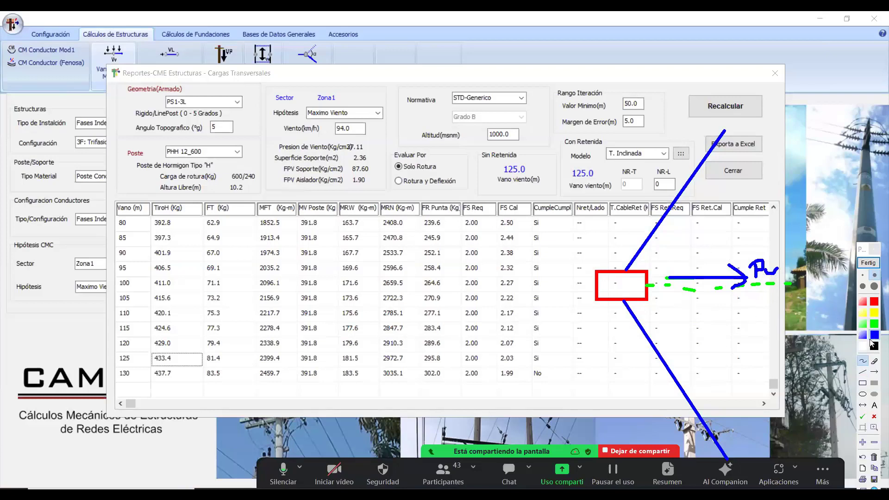
- Add yellow tension arrows along the upper and lower blue lines at the pole and label them Ta and Tb
{"action": "left_click", "coordinate": [874, 313]}
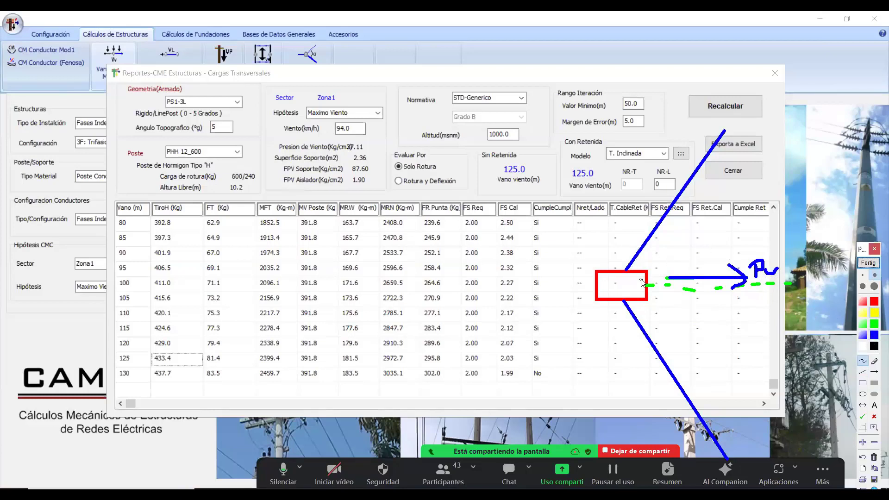
{"action": "mouse_move", "coordinate": [626, 266]}
{"action": "left_mouse_down"}
{"action": "mouse_move", "coordinate": [643, 237]}
{"action": "mouse_move", "coordinate": [635, 243]}
{"action": "mouse_move", "coordinate": [648, 239]}
{"action": "left_mouse_up"}
{"action": "mouse_move", "coordinate": [622, 306]}
{"action": "left_mouse_down"}
{"action": "mouse_move", "coordinate": [639, 334]}
{"action": "mouse_move", "coordinate": [642, 326]}
{"action": "left_mouse_up"}
{"action": "left_click_drag", "start_coordinate": [621, 354], "coordinate": [628, 338]}
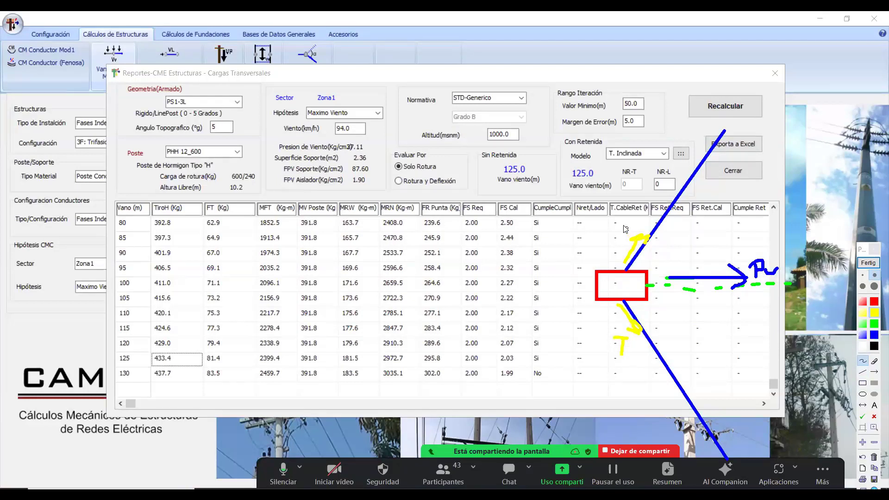
{"action": "mouse_move", "coordinate": [623, 225]}
{"action": "left_mouse_down"}
{"action": "mouse_move", "coordinate": [624, 245]}
{"action": "mouse_move", "coordinate": [632, 226]}
{"action": "mouse_move", "coordinate": [640, 236]}
{"action": "left_mouse_up"}
{"action": "mouse_move", "coordinate": [632, 343]}
{"action": "left_mouse_down"}
{"action": "mouse_move", "coordinate": [642, 358]}
{"action": "mouse_move", "coordinate": [633, 367]}
{"action": "left_mouse_up"}
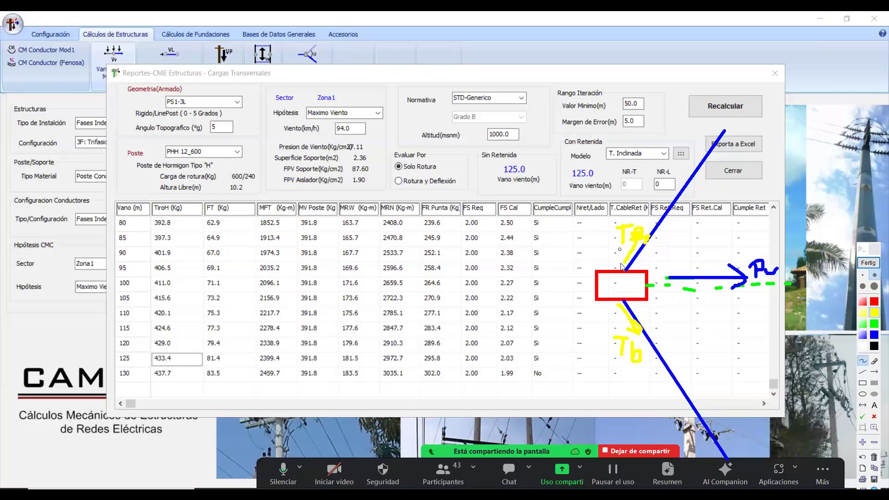
- Draw a dashed yellow vertical line through the pole section and a yellow horizontal arrow labelled TH beside it
{"action": "left_click_drag", "start_coordinate": [607, 211], "coordinate": [606, 255]}
{"action": "left_click_drag", "start_coordinate": [613, 327], "coordinate": [614, 337]}
{"action": "left_click", "coordinate": [606, 360]}
{"action": "mouse_move", "coordinate": [647, 268]}
{"action": "left_mouse_down"}
{"action": "mouse_move", "coordinate": [702, 268]}
{"action": "mouse_move", "coordinate": [685, 267]}
{"action": "mouse_move", "coordinate": [692, 246]}
{"action": "mouse_move", "coordinate": [697, 261]}
{"action": "mouse_move", "coordinate": [702, 252]}
{"action": "left_mouse_up"}
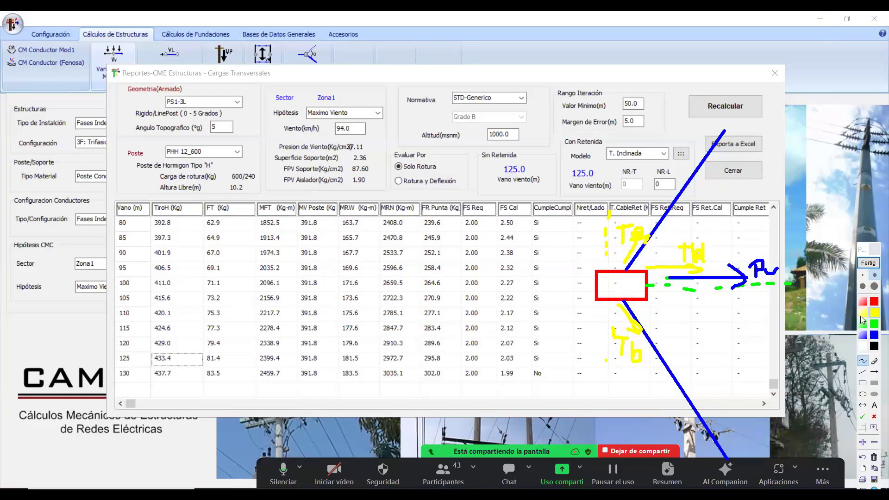
- Extend the lower conductor line in dashed green, mark the deflection angle α with an arc, cross out TH, and end the annotation
{"action": "left_click", "coordinate": [862, 325]}
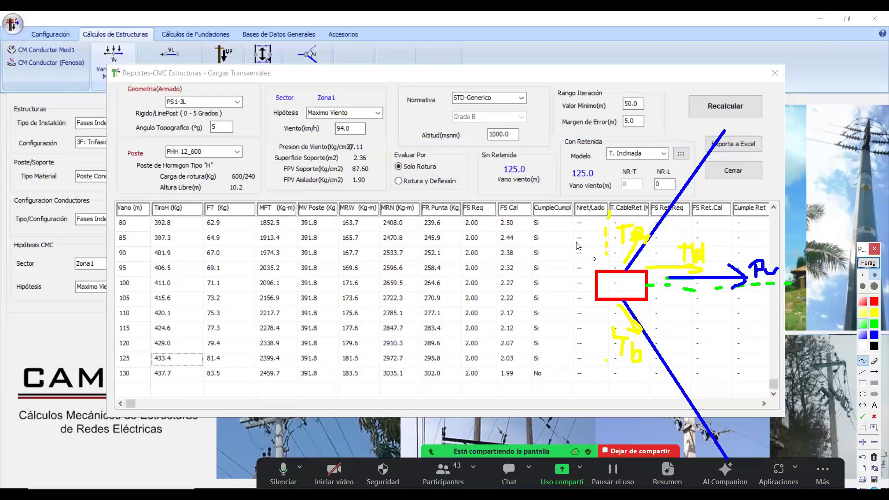
{"action": "left_click_drag", "start_coordinate": [561, 212], "coordinate": [596, 270]}
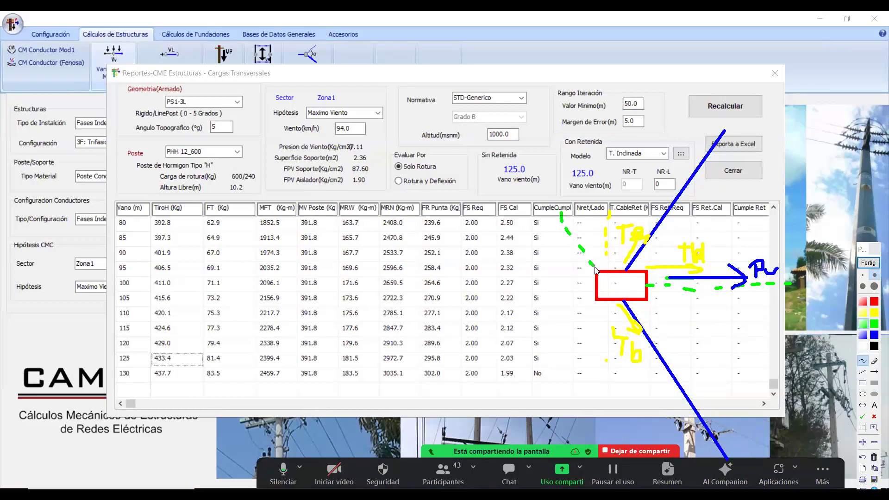
{"action": "mouse_move", "coordinate": [577, 209]}
{"action": "left_mouse_down"}
{"action": "mouse_move", "coordinate": [630, 195]}
{"action": "mouse_move", "coordinate": [635, 208]}
{"action": "mouse_move", "coordinate": [650, 189]}
{"action": "mouse_move", "coordinate": [657, 194]}
{"action": "left_mouse_up"}
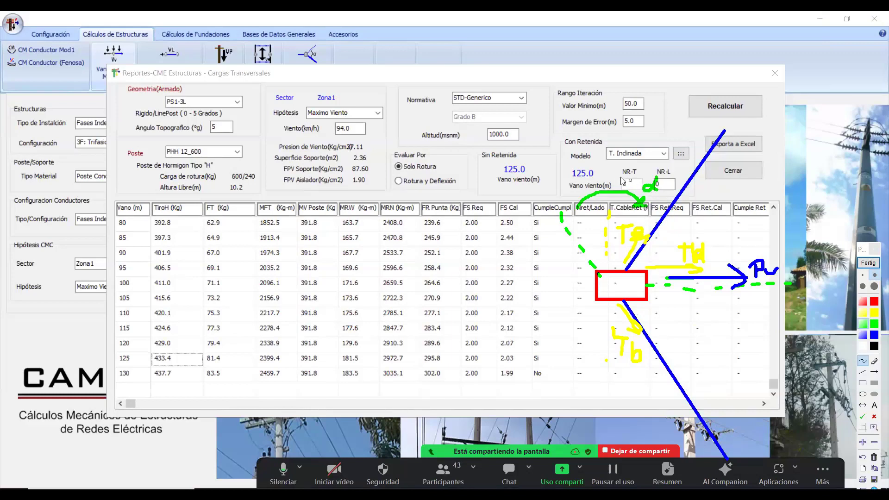
{"action": "mouse_move", "coordinate": [665, 244]}
{"action": "left_mouse_down"}
{"action": "mouse_move", "coordinate": [693, 270]}
{"action": "mouse_move", "coordinate": [674, 274]}
{"action": "mouse_move", "coordinate": [690, 266]}
{"action": "mouse_move", "coordinate": [684, 257]}
{"action": "mouse_move", "coordinate": [677, 274]}
{"action": "left_mouse_up"}
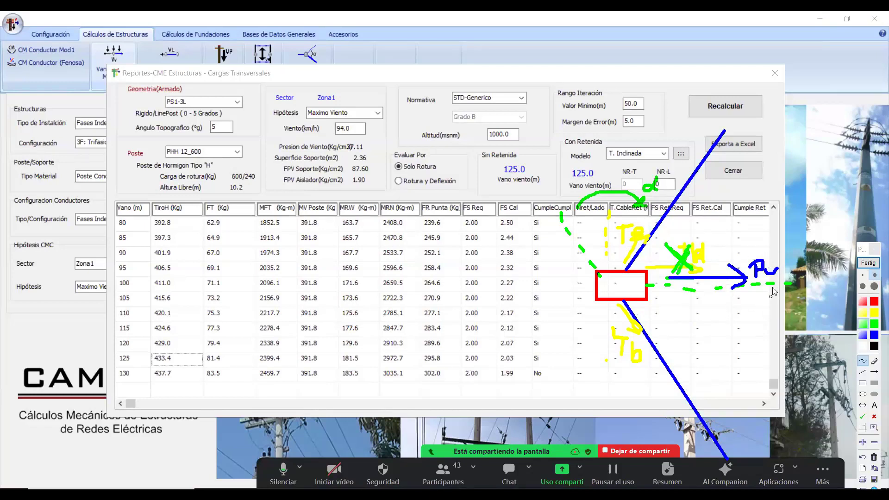
{"action": "left_click", "coordinate": [867, 264]}
- Set the topographic angle to 0 and recalculate the wind spans
{"action": "double_click", "coordinate": [222, 127]}
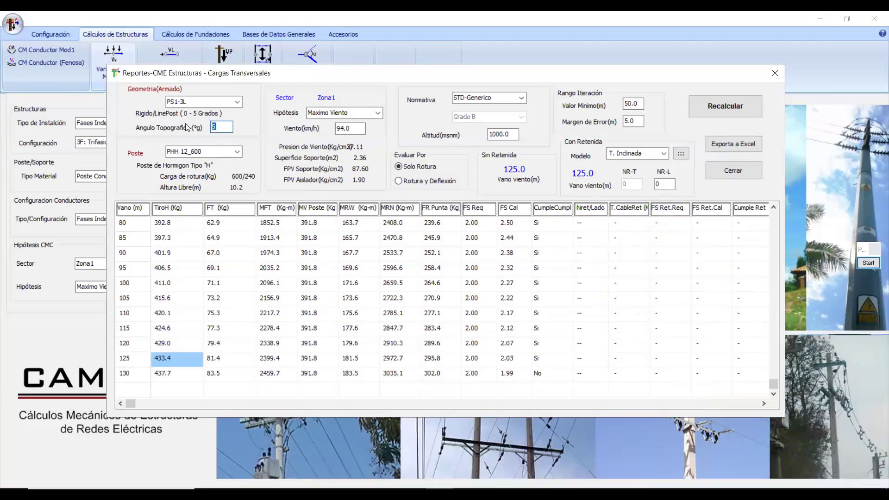
{"action": "type", "text": "0"}
{"action": "left_click", "coordinate": [211, 225]}
{"action": "left_click", "coordinate": [738, 110]}
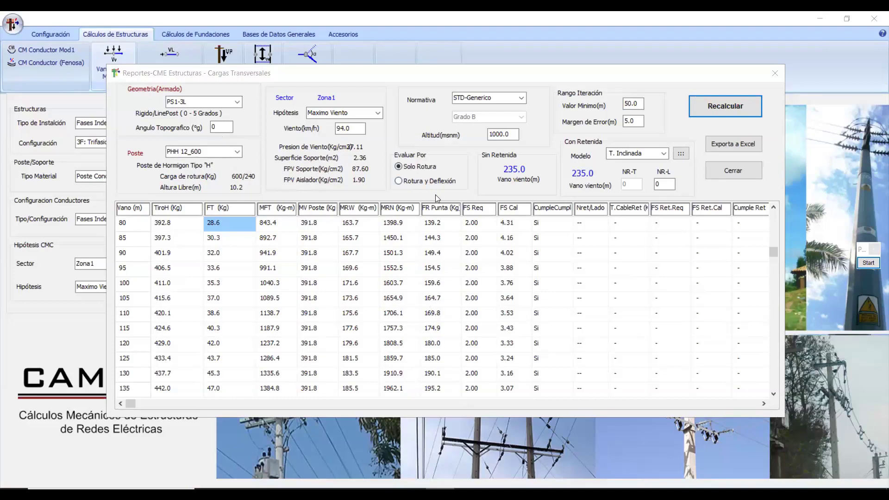
- Switch the evaluation criterion to Rotura y Deflexión and recalculate the report
{"action": "left_click", "coordinate": [400, 181]}
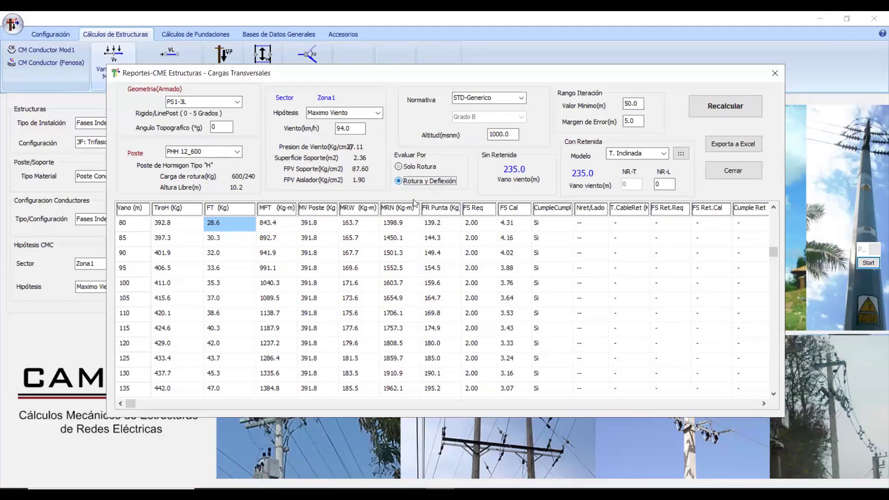
{"action": "left_click", "coordinate": [401, 167]}
{"action": "left_click", "coordinate": [402, 181]}
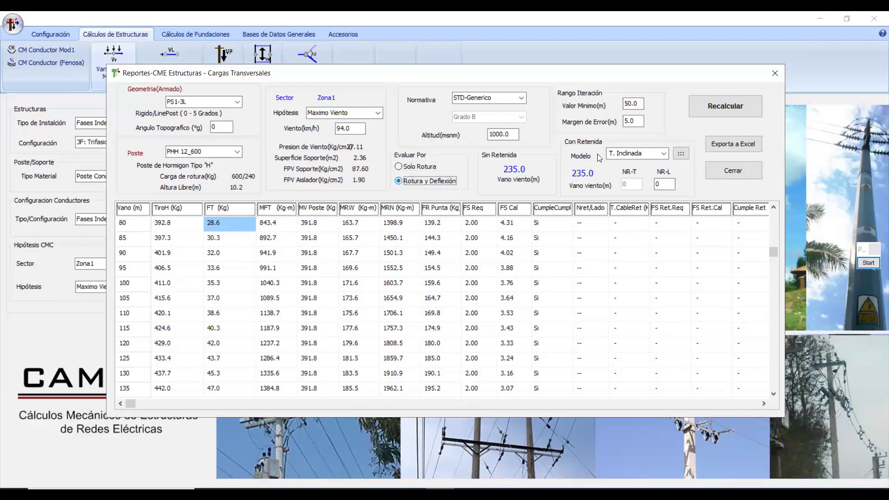
{"action": "left_click", "coordinate": [731, 105]}
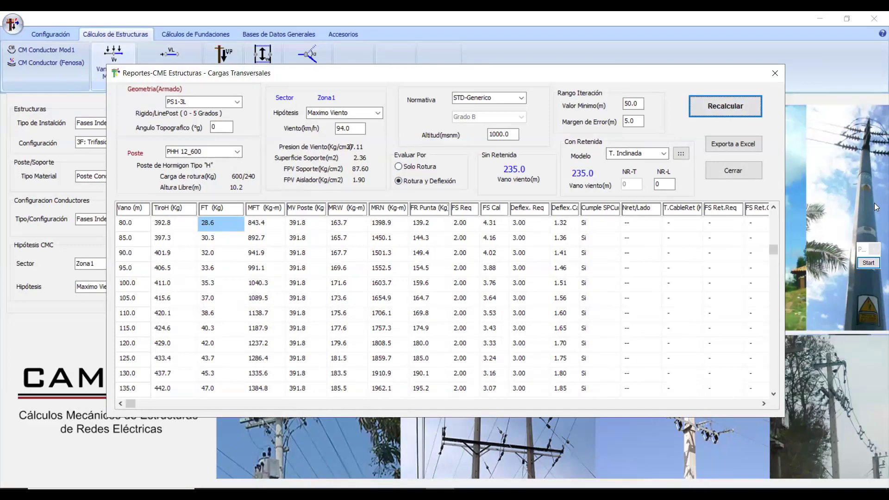
{"action": "left_click", "coordinate": [872, 264]}
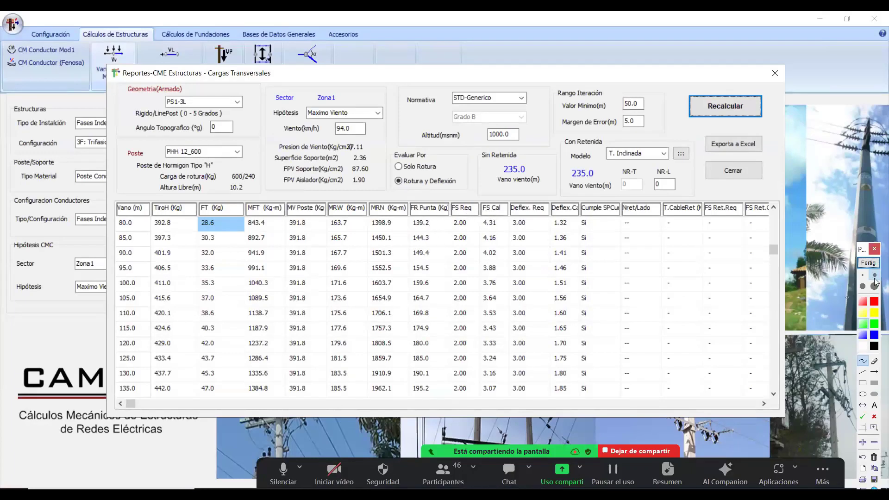
{"action": "left_click", "coordinate": [868, 262]}
- Set the topographic angle to 5 and recalculate with the rupture and deflection criterion
{"action": "left_click", "coordinate": [220, 128]}
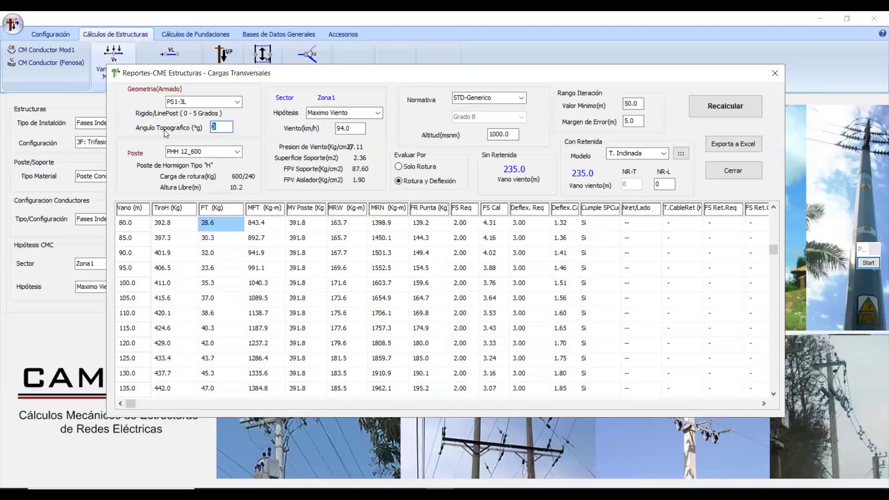
{"action": "left_click", "coordinate": [723, 104]}
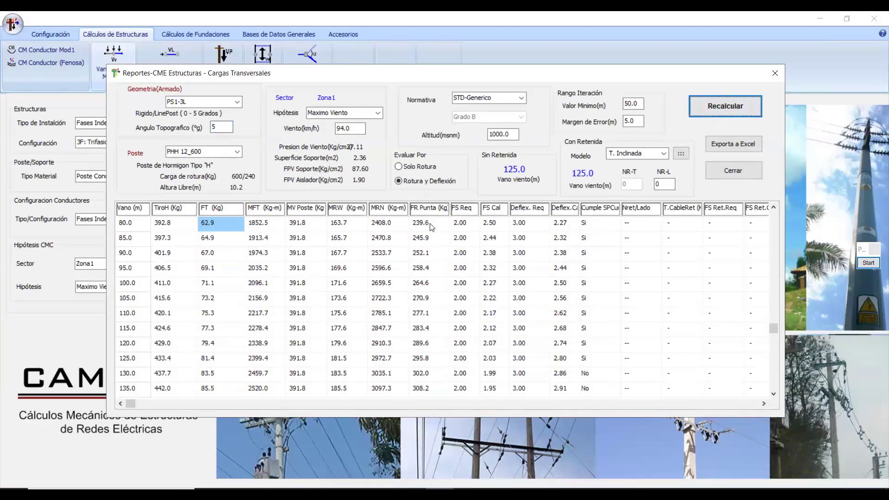
- Examine the calculated safety factor column from the 80 m span down to the end of the table
{"action": "left_click", "coordinate": [494, 226]}
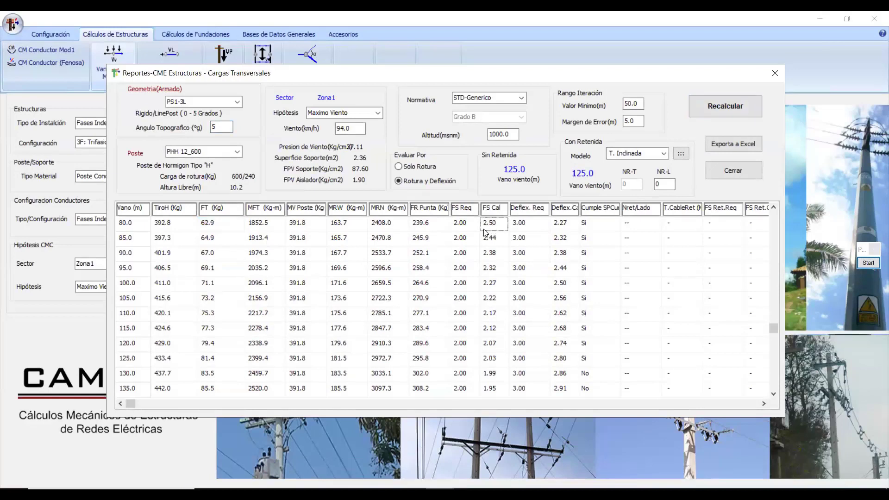
{"action": "key", "text": "Down"}
{"action": "key", "text": "Down"}
{"action": "key", "text": "Down"}
{"action": "key", "text": "Down"}
{"action": "key", "text": "Down"}
{"action": "key", "text": "Down"}
{"action": "key", "text": "Down"}
{"action": "key", "text": "Down"}
{"action": "key", "text": "Down"}
{"action": "key", "text": "Down"}
{"action": "key", "text": "Down"}
{"action": "key", "text": "Down"}
{"action": "key", "text": "Down"}
{"action": "key", "text": "Down"}
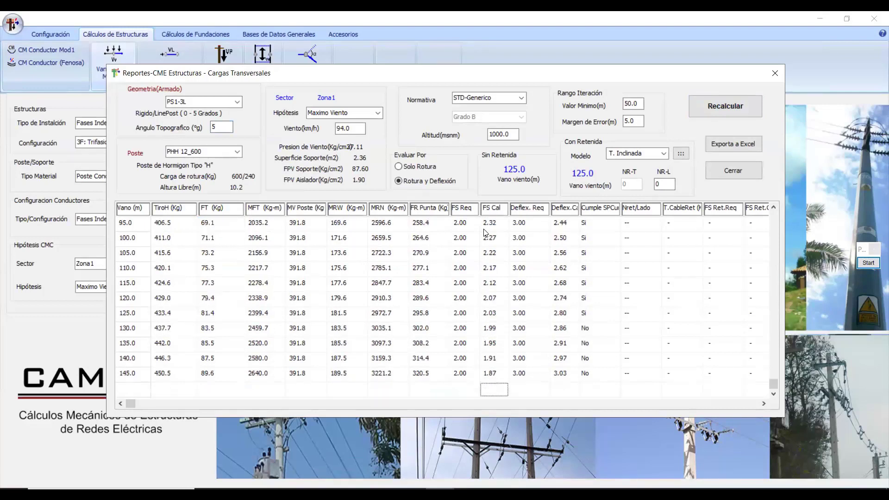
- Examine the values across the 125 m span row and compare its safety factor with the 130 m row
{"action": "key", "text": "Up"}
{"action": "key", "text": "Up"}
{"action": "key", "text": "Up"}
{"action": "key", "text": "Up"}
{"action": "key", "text": "Up"}
{"action": "key", "text": "Left"}
{"action": "key", "text": "Left"}
{"action": "key", "text": "Left"}
{"action": "key", "text": "Left"}
{"action": "key", "text": "Left"}
{"action": "key", "text": "Left"}
{"action": "key", "text": "Left"}
{"action": "key", "text": "Left"}
{"action": "key", "text": "Right"}
{"action": "key", "text": "Right"}
{"action": "key", "text": "Right"}
{"action": "key", "text": "Right"}
{"action": "key", "text": "Right"}
{"action": "key", "text": "Right"}
{"action": "key", "text": "Right"}
{"action": "key", "text": "Right"}
{"action": "key", "text": "Down"}
{"action": "key", "text": "Up"}
{"action": "key", "text": "Left"}
{"action": "key", "text": "Left"}
{"action": "key", "text": "Left"}
{"action": "key", "text": "Left"}
{"action": "key", "text": "Left"}
{"action": "key", "text": "Left"}
{"action": "key", "text": "Left"}
{"action": "key", "text": "Left"}
{"action": "key", "text": "Right"}
{"action": "key", "text": "Right"}
{"action": "key", "text": "Right"}
{"action": "key", "text": "Right"}
{"action": "key", "text": "Right"}
{"action": "key", "text": "Right"}
{"action": "key", "text": "Right"}
{"action": "key", "text": "Right"}
{"action": "key", "text": "Right"}
{"action": "key", "text": "Right"}
{"action": "key", "text": "Left"}
- Examine the required deflection column up to the 50 m span, along with that row's calculated deflection and compliance result
{"action": "key", "text": "Up"}
{"action": "key", "text": "Up"}
{"action": "key", "text": "Up"}
{"action": "key", "text": "Up"}
{"action": "key", "text": "Up"}
{"action": "key", "text": "Up"}
{"action": "key", "text": "Up"}
{"action": "key", "text": "Up"}
{"action": "key", "text": "Up"}
{"action": "key", "text": "Up"}
{"action": "key", "text": "Up"}
{"action": "key", "text": "Up"}
{"action": "key", "text": "Up"}
{"action": "key", "text": "Up"}
{"action": "key", "text": "Up"}
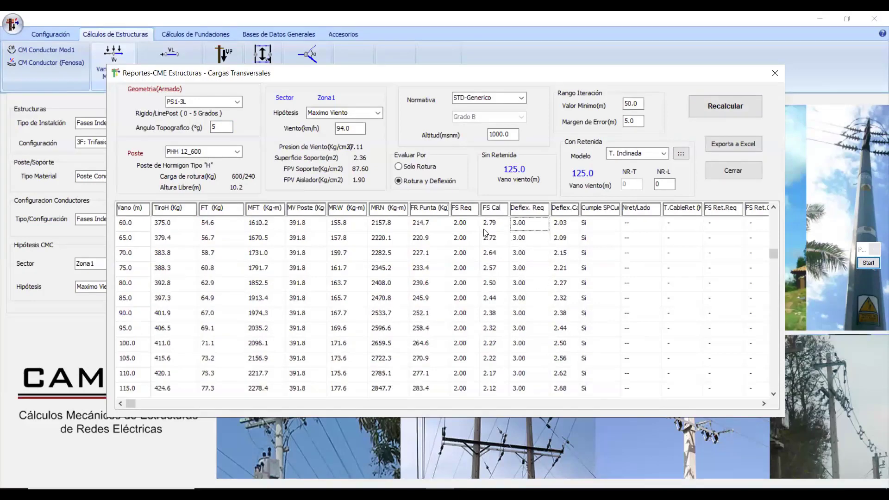
{"action": "key", "text": "Right"}
{"action": "key", "text": "Right"}
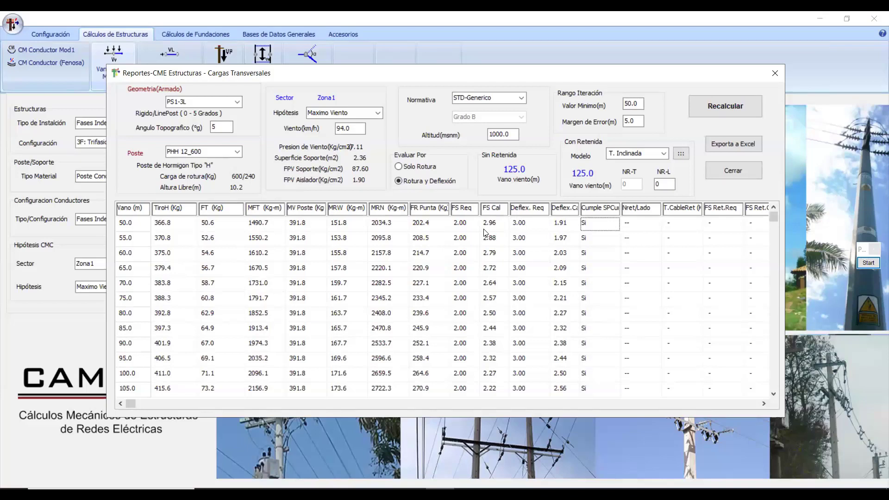
- Examine the calculated deflection column from the 50 m span down to the end of the table
{"action": "key", "text": "Left"}
{"action": "key", "text": "Down"}
{"action": "key", "text": "Down"}
{"action": "key", "text": "Down"}
{"action": "key", "text": "Down"}
{"action": "key", "text": "Down"}
{"action": "key", "text": "Down"}
{"action": "key", "text": "Down"}
{"action": "key", "text": "Down"}
{"action": "key", "text": "Down"}
{"action": "key", "text": "Down"}
{"action": "key", "text": "Down"}
{"action": "key", "text": "Down"}
{"action": "key", "text": "Down"}
{"action": "key", "text": "Down"}
{"action": "key", "text": "Down"}
{"action": "key", "text": "Down"}
{"action": "key", "text": "Down"}
{"action": "key", "text": "Down"}
{"action": "key", "text": "Down"}
{"action": "key", "text": "Down"}
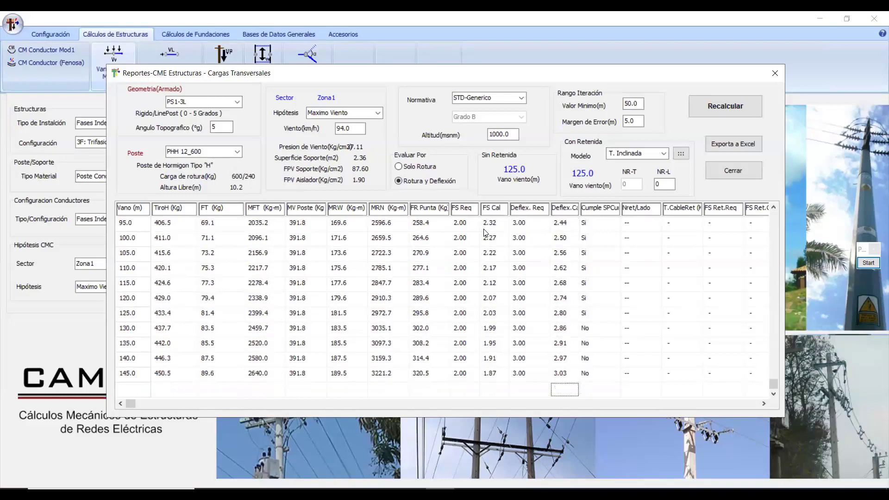
- Compare safety factor and deflection at the 130 m span, check deflection against its limit at 145 m, and review the column up to 80 m
{"action": "key", "text": "Up"}
{"action": "key", "text": "Up"}
{"action": "key", "text": "Up"}
{"action": "key", "text": "Up"}
{"action": "key", "text": "Up"}
{"action": "key", "text": "Down"}
{"action": "key", "text": "Left"}
{"action": "key", "text": "Left"}
{"action": "key", "text": "Right"}
{"action": "key", "text": "Right"}
{"action": "key", "text": "Down"}
{"action": "key", "text": "Down"}
{"action": "key", "text": "Down"}
{"action": "key", "text": "Left"}
{"action": "key", "text": "Right"}
{"action": "key", "text": "Up"}
{"action": "key", "text": "Up"}
{"action": "key", "text": "Up"}
{"action": "key", "text": "Up"}
{"action": "key", "text": "Up"}
{"action": "key", "text": "Up"}
{"action": "key", "text": "Up"}
{"action": "key", "text": "Up"}
{"action": "key", "text": "Up"}
{"action": "key", "text": "Up"}
{"action": "key", "text": "Up"}
{"action": "key", "text": "Up"}
{"action": "key", "text": "Up"}
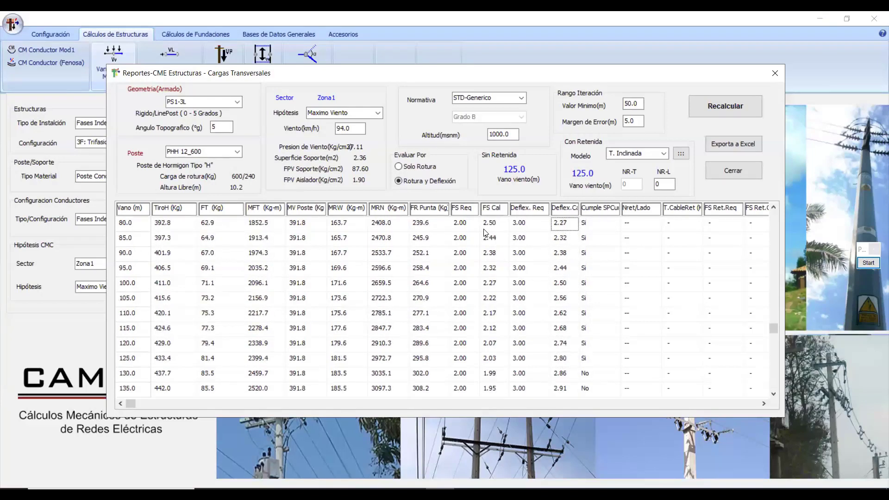
- Examine the calculated deflection column up toward the 55 m span and down to the 145 m row
{"action": "key", "text": "Up"}
{"action": "key", "text": "Up"}
{"action": "key", "text": "Up"}
{"action": "key", "text": "Up"}
{"action": "key", "text": "Up"}
{"action": "key", "text": "Down"}
{"action": "key", "text": "Down"}
{"action": "key", "text": "Down"}
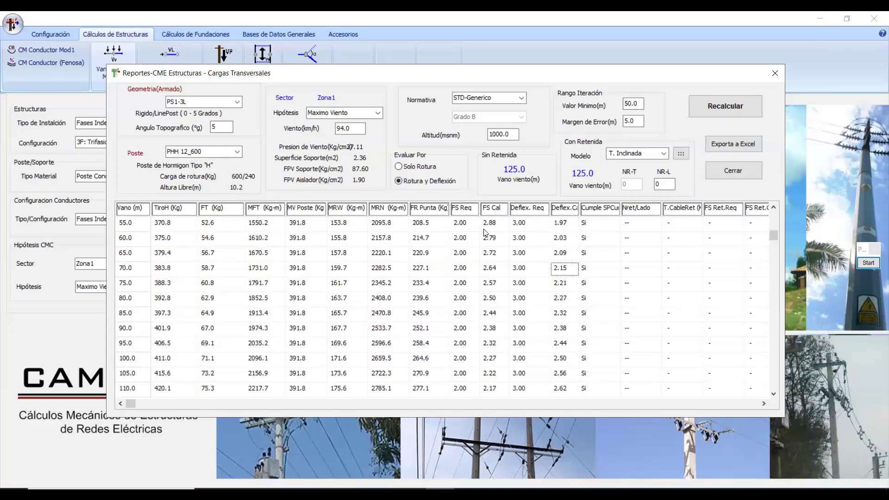
{"action": "key", "text": "Down"}
{"action": "key", "text": "Down"}
{"action": "key", "text": "Down"}
{"action": "key", "text": "Down"}
{"action": "key", "text": "Down"}
{"action": "key", "text": "Down"}
{"action": "key", "text": "Down"}
{"action": "key", "text": "Down"}
{"action": "key", "text": "Down"}
{"action": "key", "text": "Down"}
{"action": "key", "text": "Down"}
{"action": "key", "text": "Down"}
{"action": "key", "text": "Down"}
{"action": "key", "text": "Down"}
{"action": "key", "text": "Down"}
- Compare calculated deflection, required deflection and safety factor in the last rows around the 140 m and 145 m spans
{"action": "key", "text": "Left"}
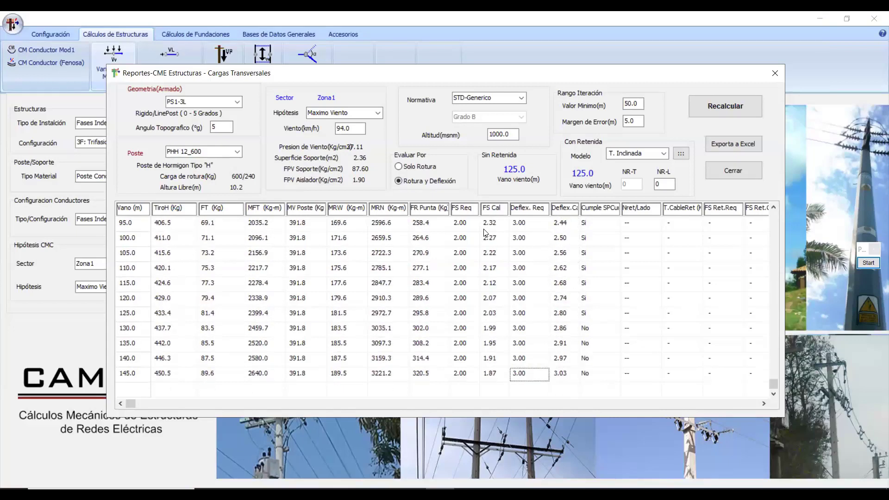
{"action": "key", "text": "Up"}
{"action": "key", "text": "Left"}
{"action": "key", "text": "Right"}
{"action": "key", "text": "Right"}
- Close the report and check the concrete pole deflection limit in the general configuration's safety factors without changing it
{"action": "left_click", "coordinate": [775, 73]}
{"action": "left_click", "coordinate": [51, 34]}
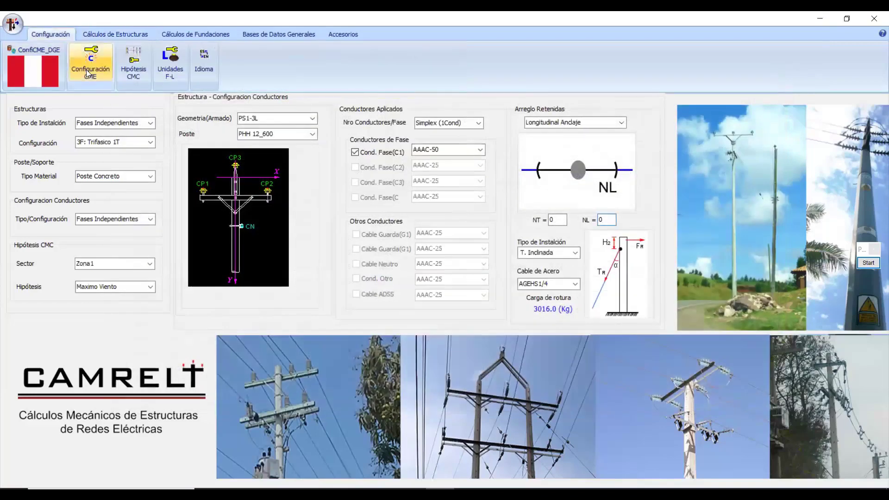
{"action": "left_click", "coordinate": [86, 69]}
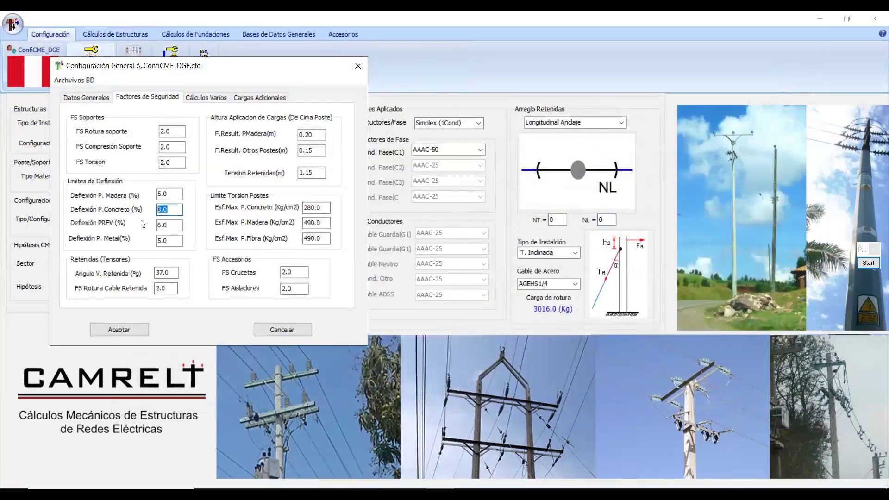
{"action": "left_click", "coordinate": [289, 328]}
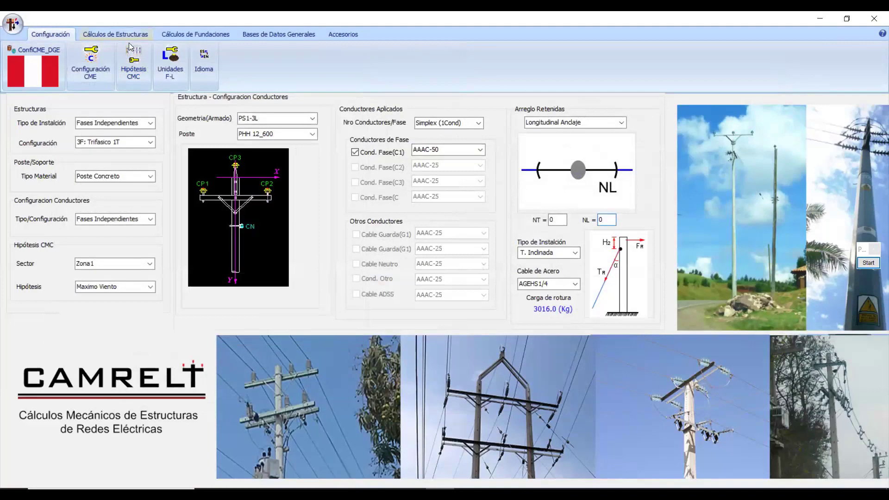
- Reopen the maximum wind span calculation and recalculate it with a topographic angle of 5
{"action": "left_click", "coordinate": [133, 37]}
{"action": "left_click", "coordinate": [120, 63]}
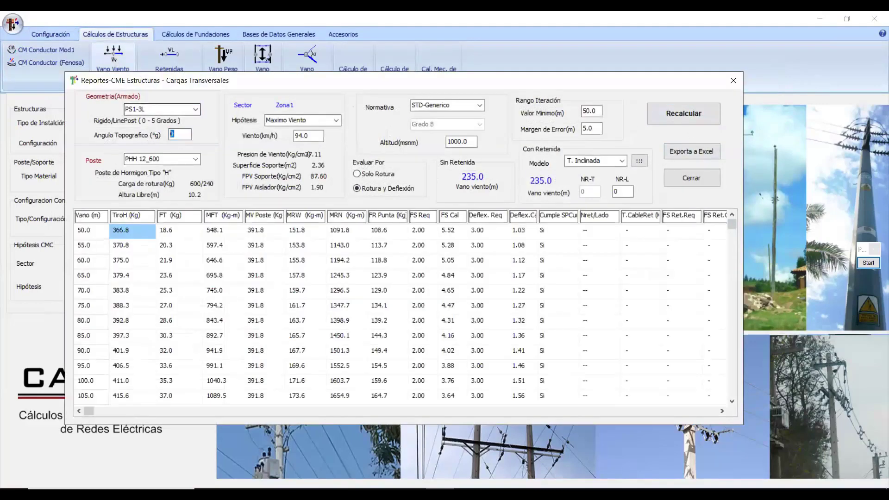
{"action": "left_click", "coordinate": [684, 114]}
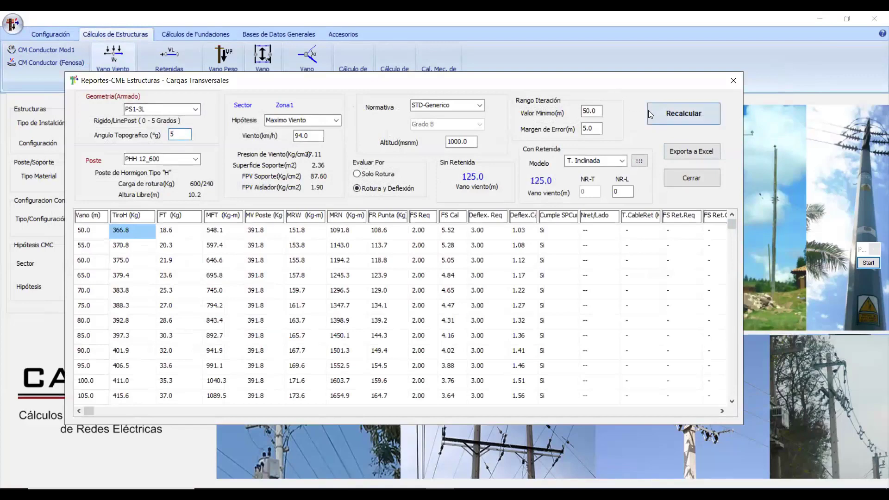
- Examine the last rows of the recalculated table, following deflection, safety factor and compliance around the 125 m and 130 m spans
{"action": "left_click", "coordinate": [519, 332]}
{"action": "scroll", "coordinate": [518, 332], "scroll_direction": "down", "scroll_amount": 13}
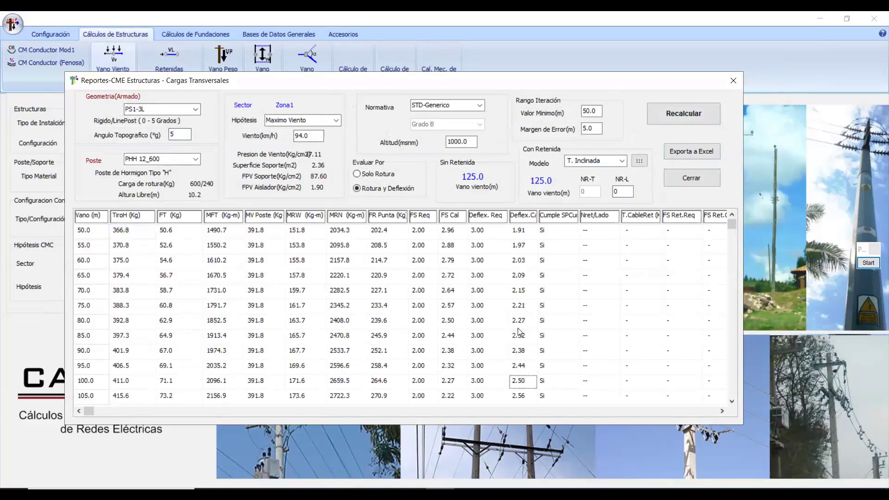
{"action": "key", "text": "Up"}
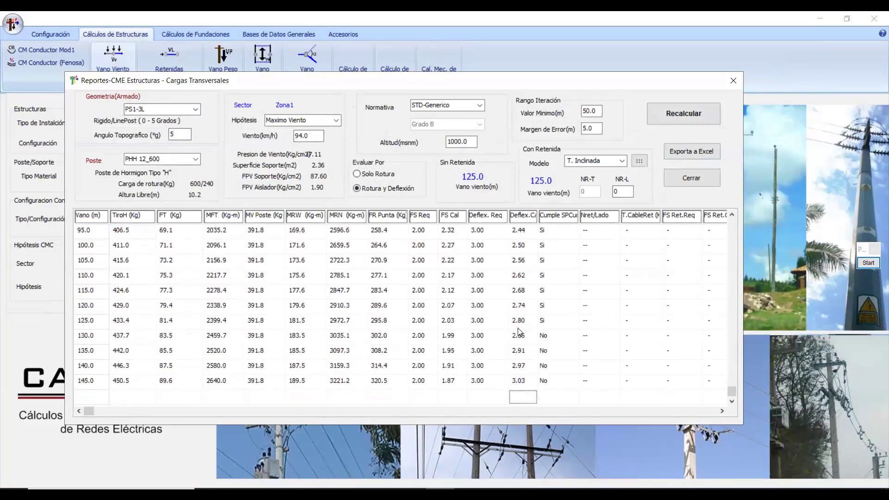
{"action": "key", "text": "Up"}
{"action": "key", "text": "Left"}
{"action": "key", "text": "Up"}
{"action": "key", "text": "Left"}
{"action": "key", "text": "Up"}
{"action": "key", "text": "Up"}
{"action": "key", "text": "Up"}
{"action": "key", "text": "Down"}
{"action": "key", "text": "Right"}
{"action": "key", "text": "Right"}
{"action": "key", "text": "Right"}
- Compare the calculated and required safety factors in the rows beyond the 125 m span
{"action": "key", "text": "Down"}
{"action": "key", "text": "Down"}
{"action": "key", "text": "Left"}
{"action": "key", "text": "Left"}
{"action": "key", "text": "Up"}
{"action": "key", "text": "Left"}
{"action": "key", "text": "Left"}
{"action": "key", "text": "Right"}
{"action": "key", "text": "Left"}
{"action": "key", "text": "Right"}
{"action": "key", "text": "Right"}
{"action": "key", "text": "Right"}
- Compare the calculated and required deflections in the last table rows, and close the report
{"action": "key", "text": "Down"}
{"action": "key", "text": "Down"}
{"action": "key", "text": "Down"}
{"action": "key", "text": "Up"}
{"action": "key", "text": "Left"}
{"action": "key", "text": "Right"}
{"action": "key", "text": "Left"}
{"action": "key", "text": "Right"}
{"action": "key", "text": "Right"}
{"action": "key", "text": "Left"}
{"action": "key", "text": "Left"}
{"action": "key", "text": "Right"}
{"action": "left_click", "coordinate": [733, 80]}
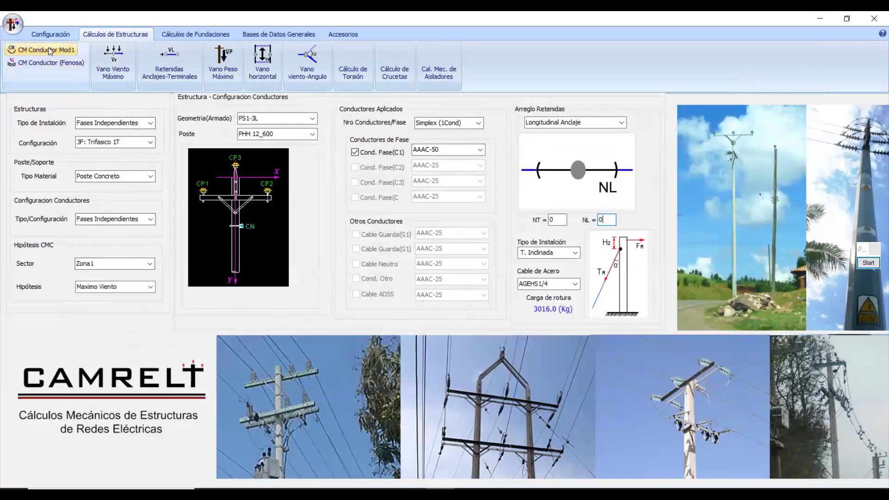
- Set the supports database to Soportes_DGE.DAT in the project configuration and apply it
{"action": "left_click", "coordinate": [51, 30]}
{"action": "left_click", "coordinate": [53, 65]}
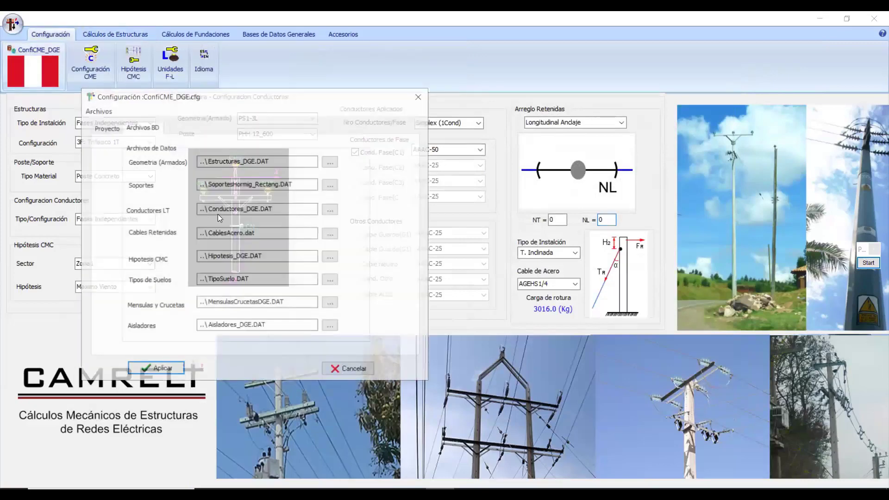
{"action": "left_click", "coordinate": [331, 184]}
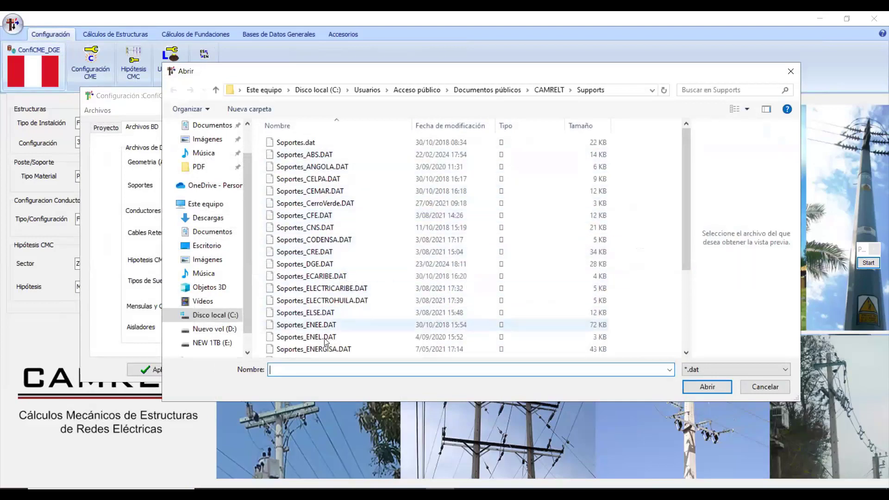
{"action": "scroll", "coordinate": [327, 242], "scroll_direction": "down", "scroll_amount": 1}
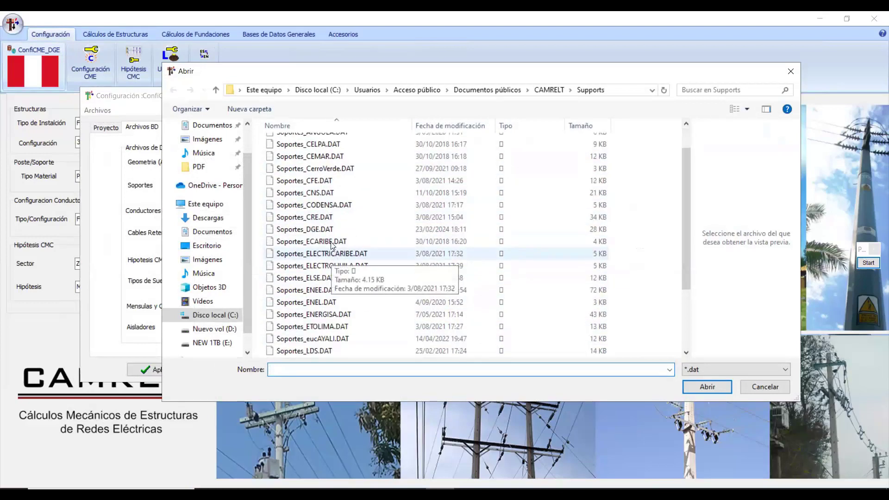
{"action": "left_click", "coordinate": [579, 229]}
{"action": "left_click", "coordinate": [714, 387]}
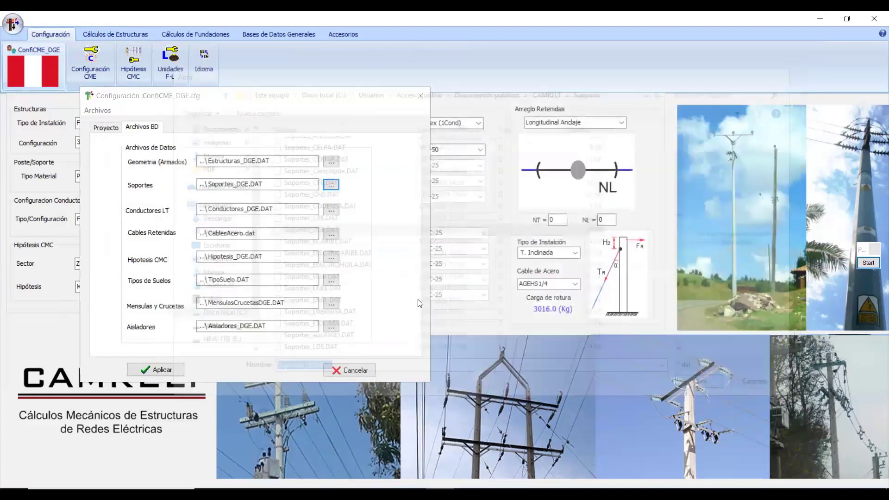
{"action": "left_click", "coordinate": [155, 369]}
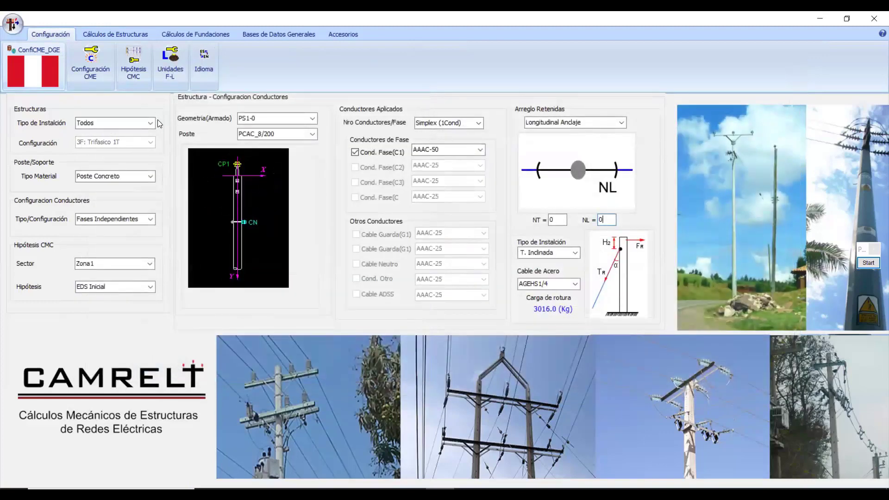
- Set the structure installation type to Fases Independientes and its configuration to 3F: Trifasico 1T
{"action": "left_click", "coordinate": [150, 123]}
{"action": "left_click", "coordinate": [147, 141]}
{"action": "left_click", "coordinate": [150, 143]}
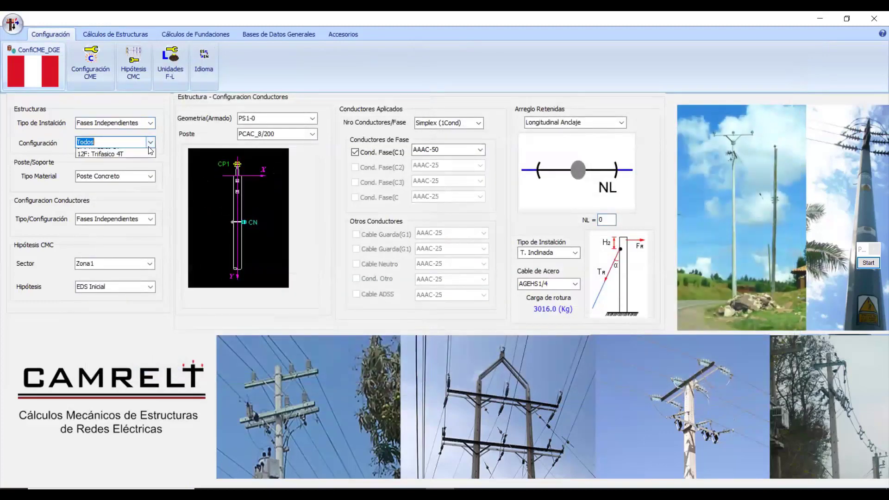
{"action": "left_click", "coordinate": [123, 175]}
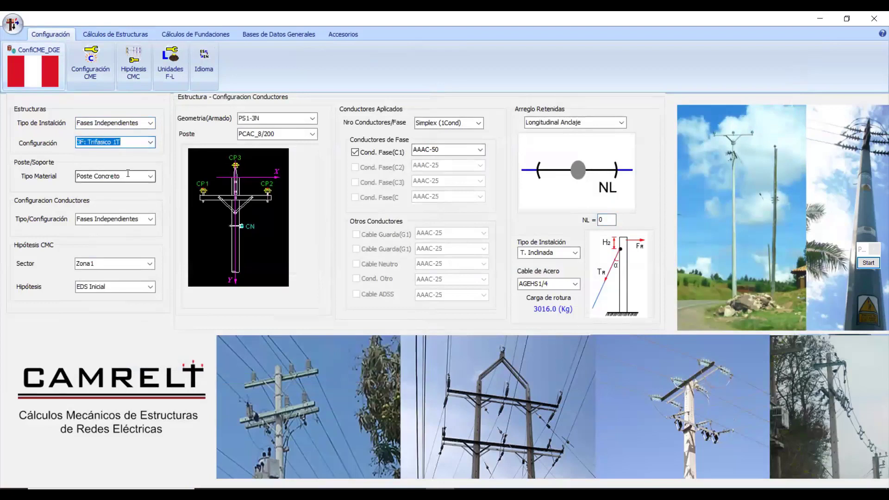
- Set the pole material to Poste Madera and the hypothesis to Maximo Viento
{"action": "left_click", "coordinate": [150, 176]}
{"action": "left_click", "coordinate": [140, 185]}
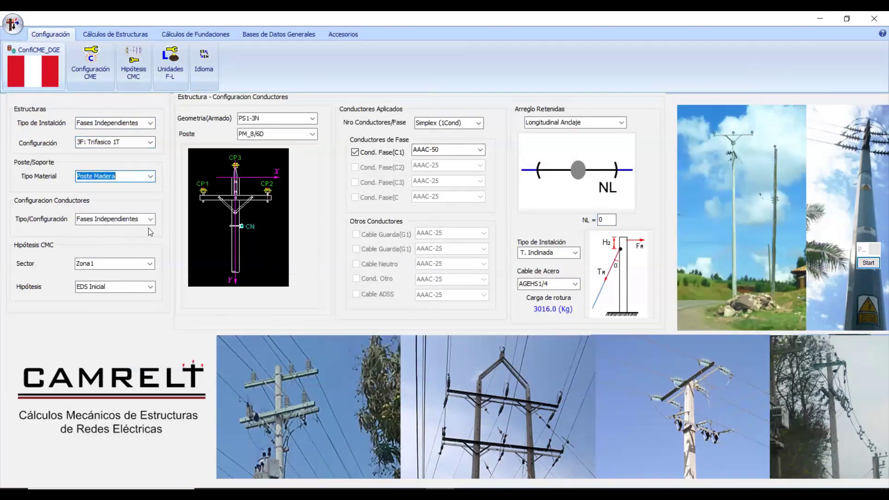
{"action": "left_click", "coordinate": [150, 287]}
{"action": "left_click", "coordinate": [135, 298]}
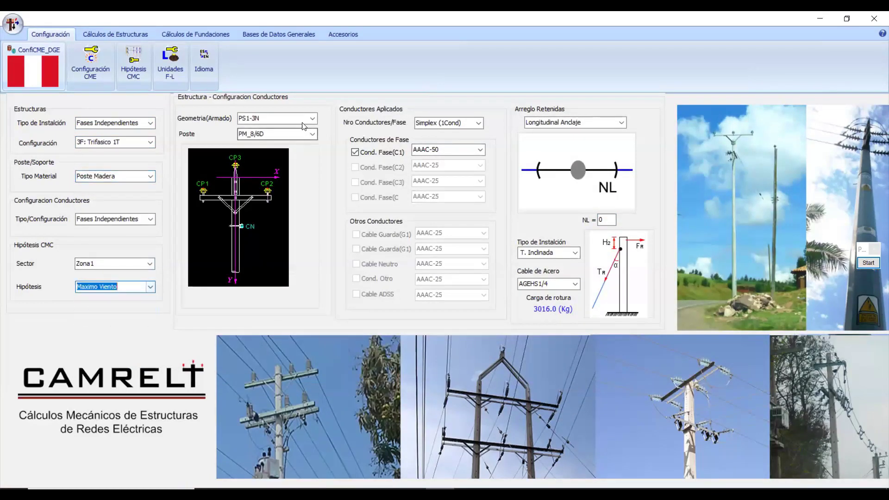
- Choose the PS1-3L structure geometry with the wooden pole PM_12/5D
{"action": "left_click", "coordinate": [312, 118]}
{"action": "left_click", "coordinate": [282, 152]}
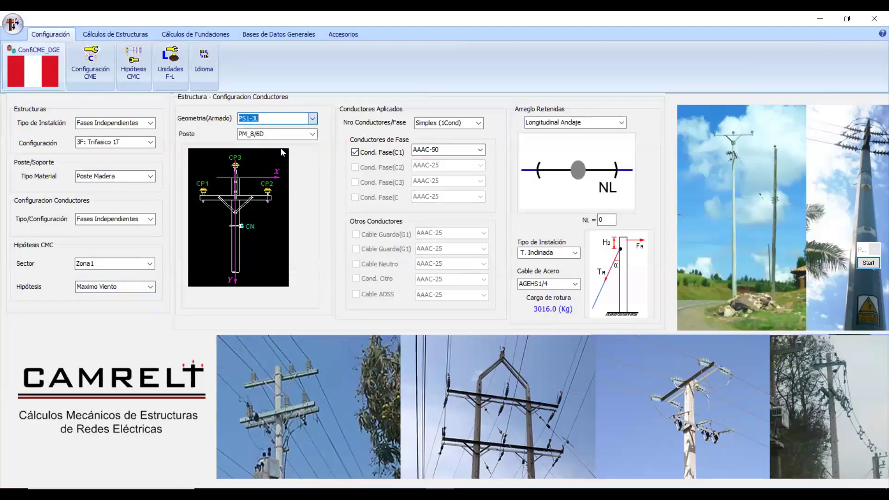
{"action": "left_click", "coordinate": [313, 119]}
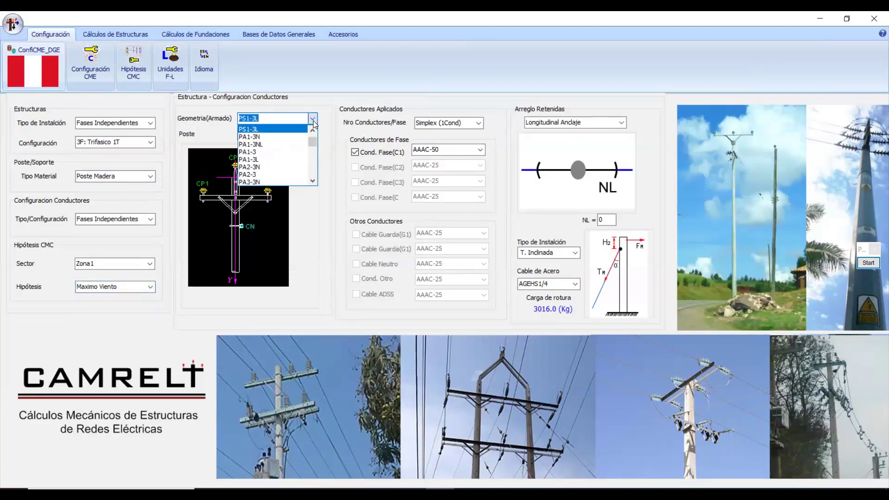
{"action": "left_click", "coordinate": [313, 122]}
{"action": "left_click", "coordinate": [312, 134]}
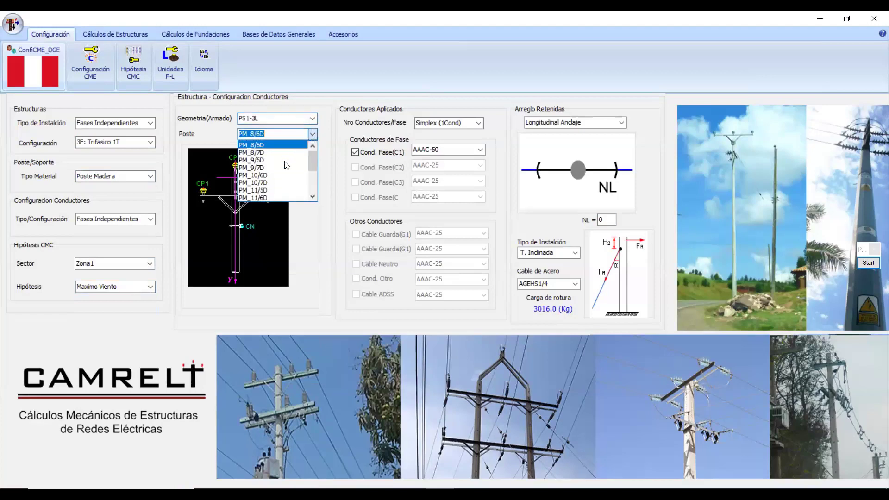
{"action": "scroll", "coordinate": [313, 160], "scroll_direction": "down", "scroll_amount": 2}
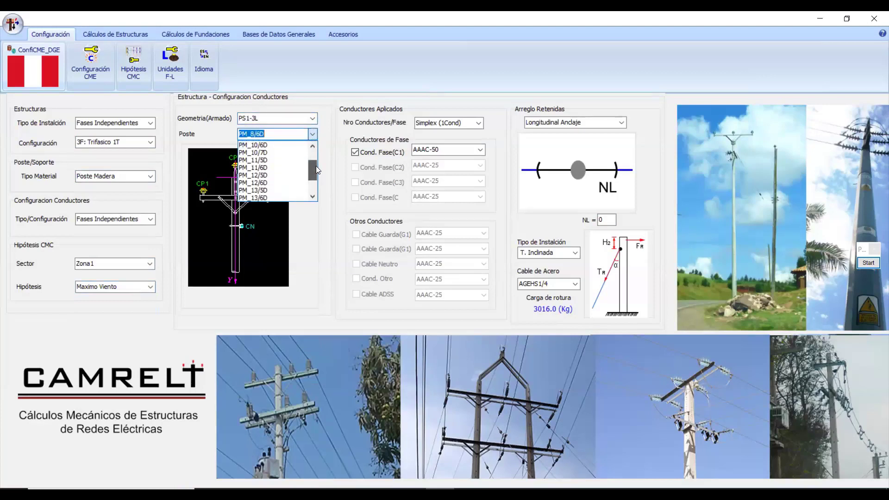
{"action": "left_click", "coordinate": [280, 175]}
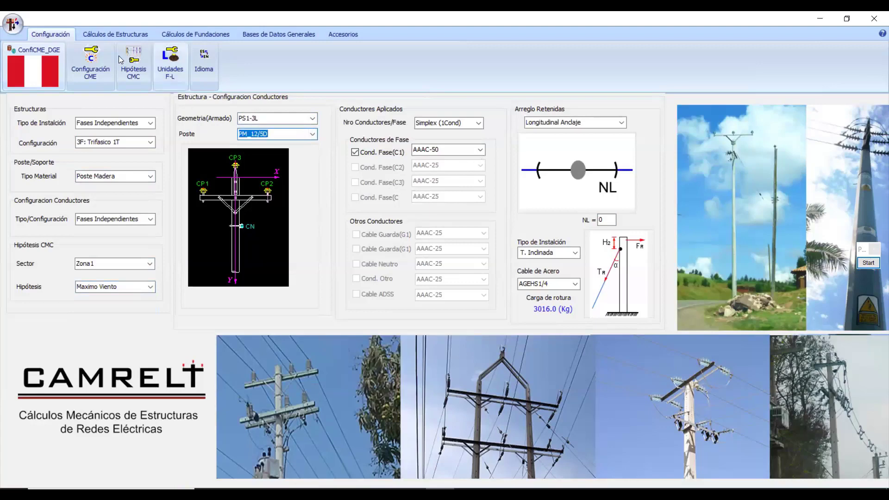
- Calculate the maximum wind span for the wooden pole at a topographic angle of 0
{"action": "left_click", "coordinate": [106, 33]}
{"action": "left_click", "coordinate": [170, 64]}
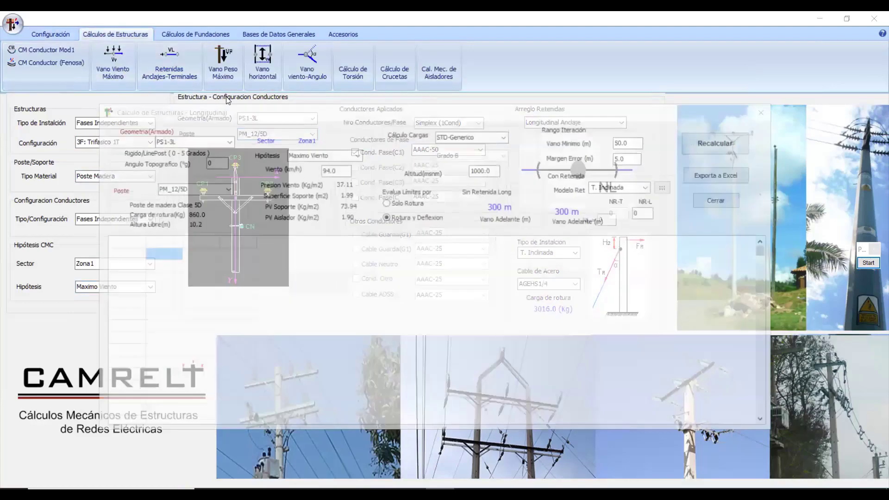
{"action": "left_click", "coordinate": [767, 110]}
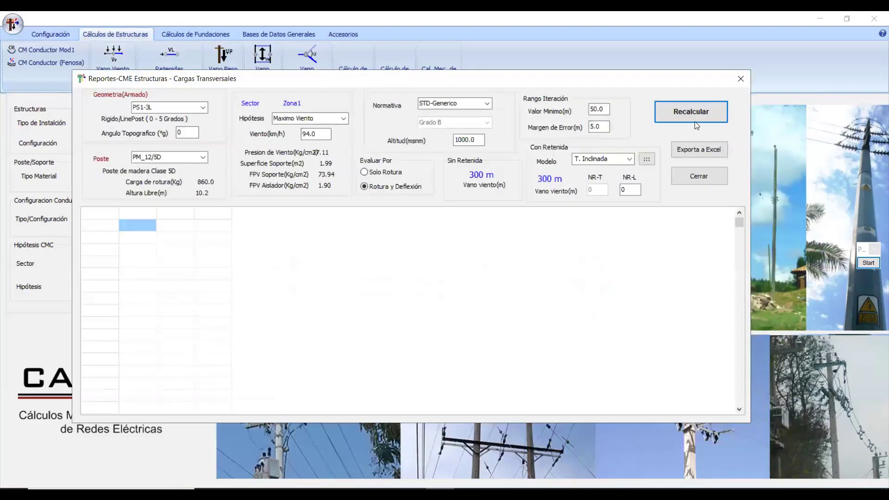
{"action": "left_click", "coordinate": [692, 113]}
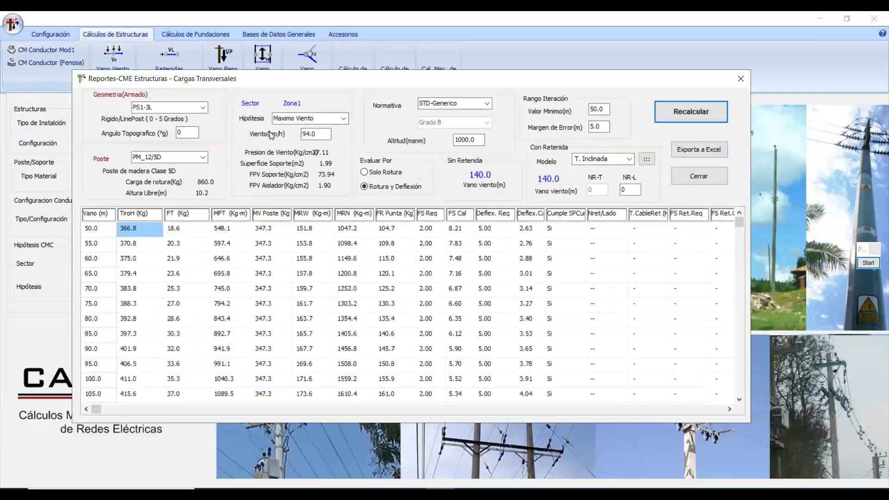
- Examine the wooden pole's required deflection column down to the 155 m span, against the calculated deflection and compliance
{"action": "left_click", "coordinate": [492, 307]}
{"action": "key", "text": "Down"}
{"action": "key", "text": "Down"}
{"action": "key", "text": "Down"}
{"action": "key", "text": "Down"}
{"action": "key", "text": "Down"}
{"action": "key", "text": "Down"}
{"action": "key", "text": "Down"}
{"action": "key", "text": "Down"}
{"action": "key", "text": "Down"}
{"action": "key", "text": "Down"}
{"action": "key", "text": "Down"}
{"action": "key", "text": "Down"}
{"action": "key", "text": "Down"}
{"action": "key", "text": "Down"}
{"action": "key", "text": "Down"}
{"action": "key", "text": "Down"}
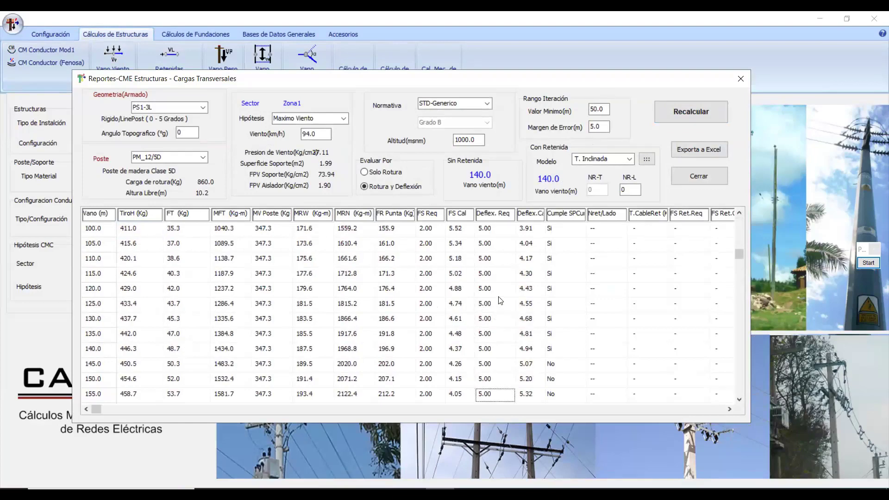
- Review the required deflection column from the 155 m span back up to the 50 m span
{"action": "key", "text": "Up"}
{"action": "key", "text": "Up"}
{"action": "key", "text": "Up"}
{"action": "key", "text": "Up"}
{"action": "key", "text": "Up"}
{"action": "key", "text": "Up"}
{"action": "key", "text": "Up"}
{"action": "key", "text": "Up"}
{"action": "key", "text": "Up"}
{"action": "key", "text": "Up"}
{"action": "key", "text": "Up"}
{"action": "key", "text": "Up"}
{"action": "key", "text": "Up"}
{"action": "key", "text": "Up"}
{"action": "key", "text": "Up"}
{"action": "key", "text": "Up"}
{"action": "key", "text": "Up"}
{"action": "key", "text": "Up"}
{"action": "key", "text": "Up"}
{"action": "key", "text": "Up"}
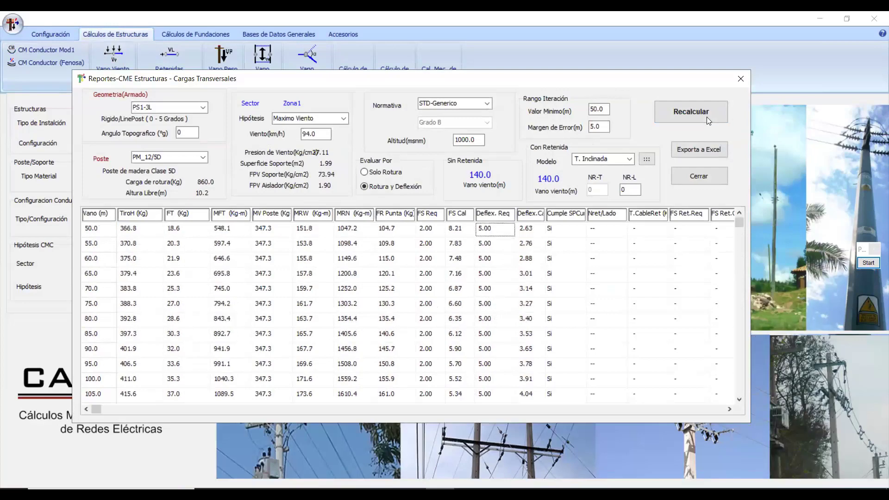
- Set the topographic angle to 3 and recalculate the wooden pole's wind span
{"action": "left_click", "coordinate": [706, 116]}
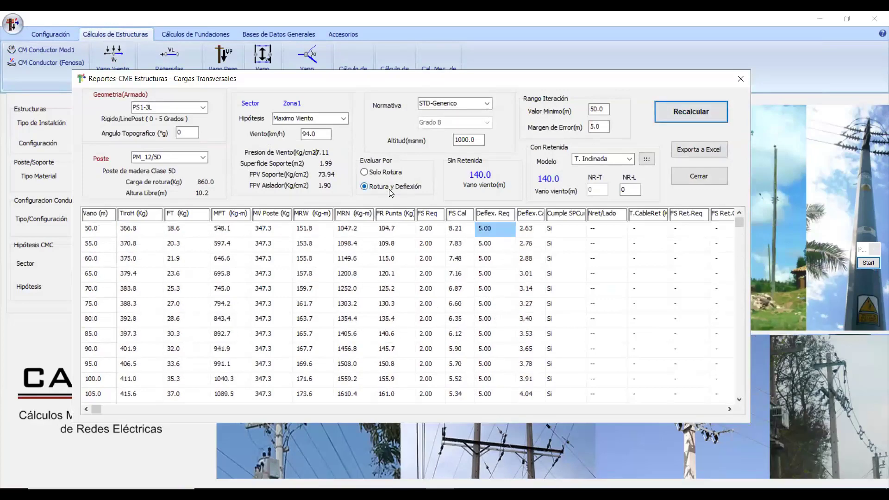
{"action": "left_click", "coordinate": [187, 133]}
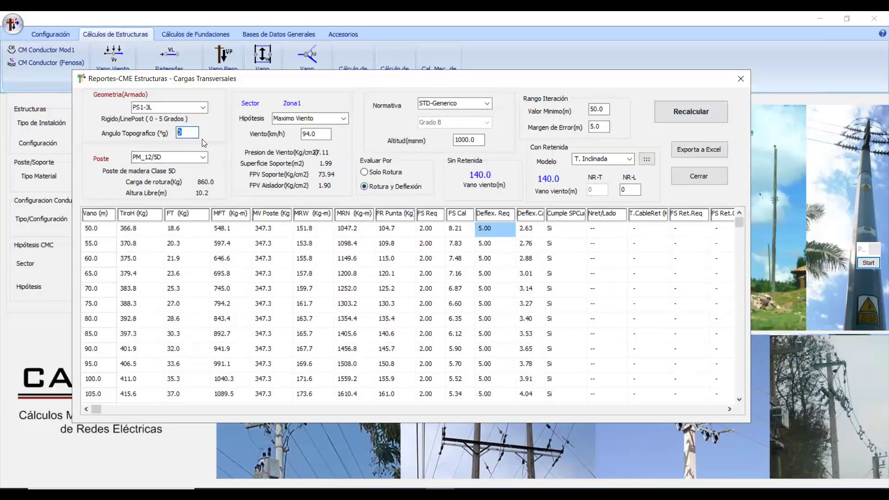
{"action": "type", "text": "3"}
{"action": "left_click", "coordinate": [663, 115]}
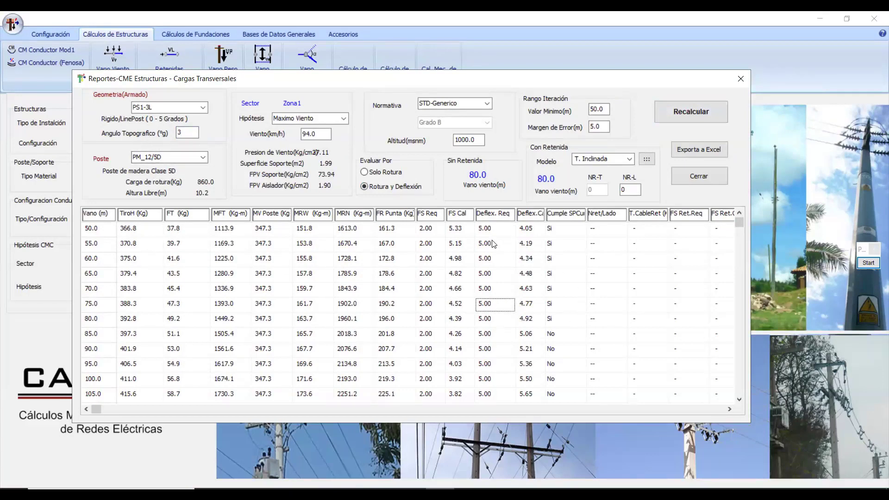
- Examine the calculated safety factors from the 50 m span down to 115 m and compare with the required factor
{"action": "left_click", "coordinate": [453, 231]}
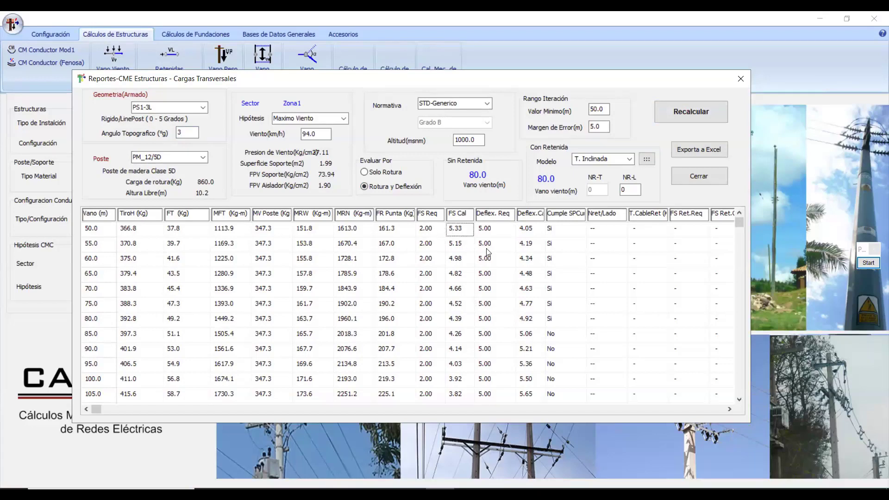
{"action": "key", "text": "Down"}
{"action": "key", "text": "Down"}
{"action": "key", "text": "Down"}
{"action": "key", "text": "Down"}
{"action": "key", "text": "Down"}
{"action": "key", "text": "Down"}
{"action": "key", "text": "Down"}
{"action": "key", "text": "Down"}
{"action": "key", "text": "Down"}
{"action": "key", "text": "Down"}
{"action": "key", "text": "Down"}
{"action": "key", "text": "Down"}
{"action": "key", "text": "Down"}
{"action": "key", "text": "Left"}
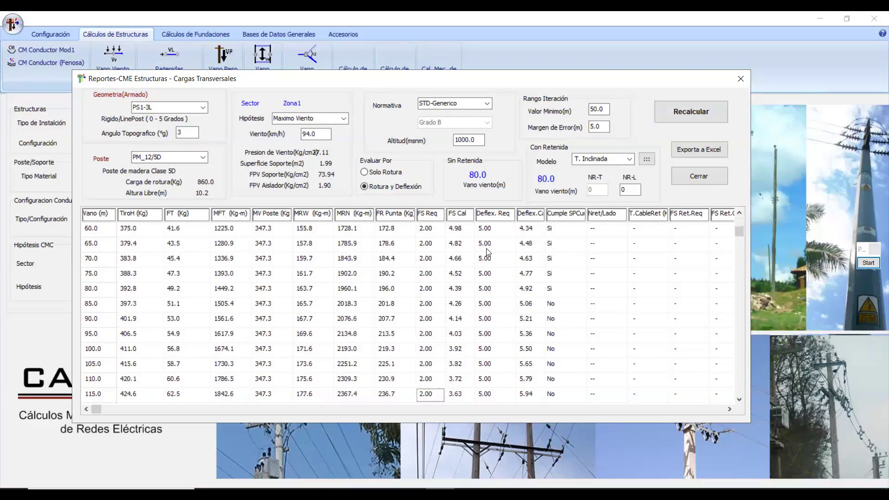
- Examine the calculated safety factors from the 115 m span down to the end of the results table
{"action": "key", "text": "Right"}
{"action": "key", "text": "Up"}
{"action": "key", "text": "Down"}
{"action": "key", "text": "Down"}
{"action": "key", "text": "Down"}
{"action": "key", "text": "Down"}
{"action": "key", "text": "Down"}
{"action": "key", "text": "Down"}
{"action": "key", "text": "Down"}
{"action": "key", "text": "Down"}
{"action": "key", "text": "Down"}
{"action": "key", "text": "Down"}
{"action": "key", "text": "Down"}
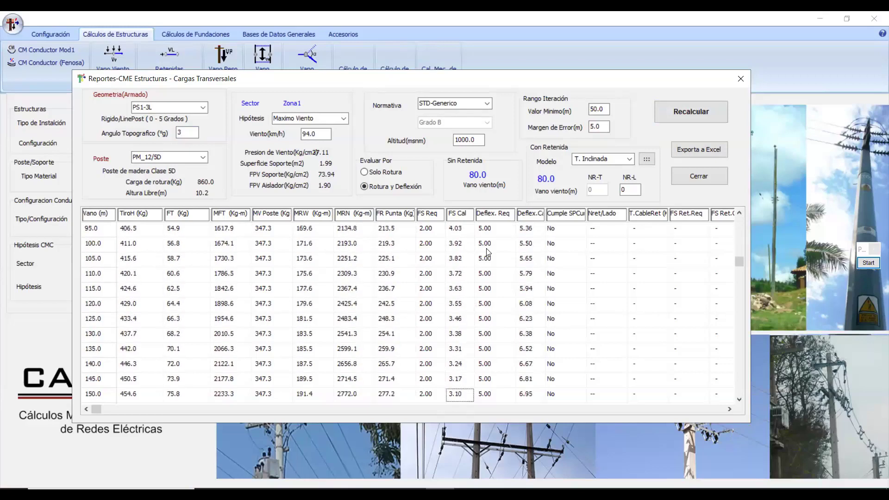
{"action": "key", "text": "Down"}
{"action": "key", "text": "Down"}
{"action": "key", "text": "Down"}
{"action": "key", "text": "Down"}
{"action": "key", "text": "Down"}
{"action": "key", "text": "Up"}
{"action": "key", "text": "Up"}
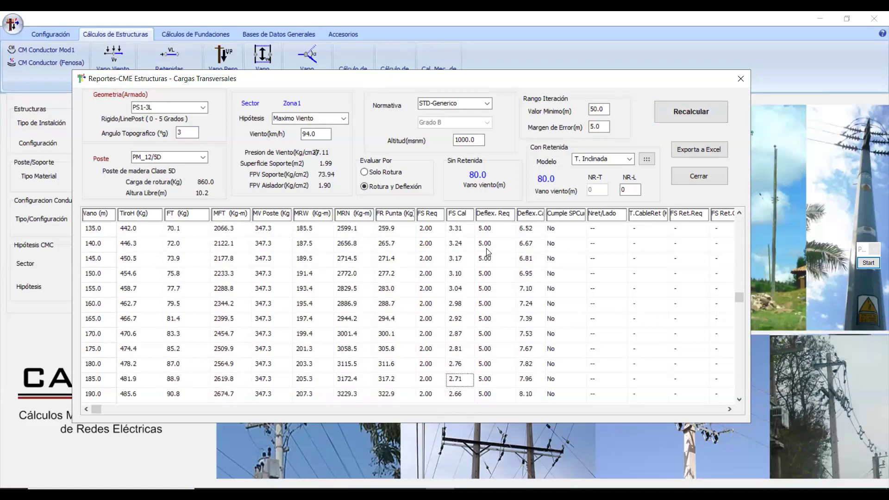
{"action": "key", "text": "Down"}
{"action": "key", "text": "Down"}
{"action": "key", "text": "Down"}
{"action": "key", "text": "Down"}
{"action": "key", "text": "Down"}
{"action": "key", "text": "Down"}
{"action": "key", "text": "Down"}
{"action": "key", "text": "Down"}
{"action": "key", "text": "Down"}
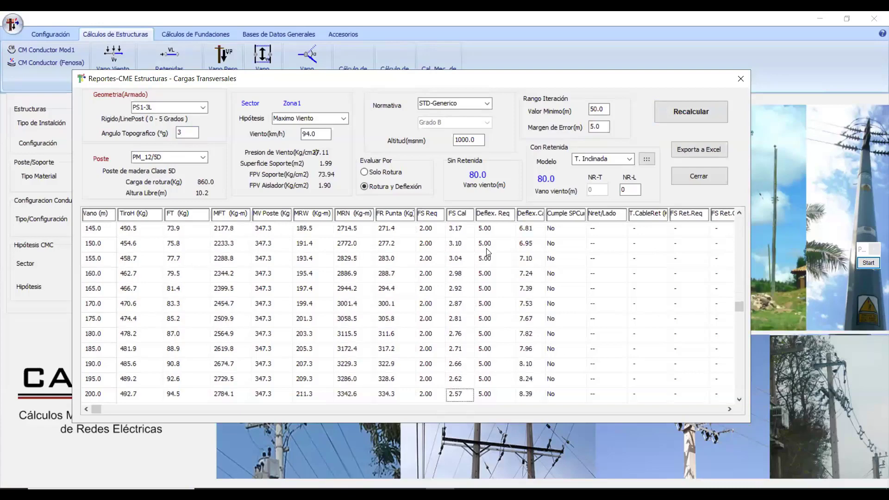
{"action": "key", "text": "Down"}
{"action": "key", "text": "Down"}
{"action": "key", "text": "Down"}
{"action": "key", "text": "Down"}
{"action": "key", "text": "Down"}
{"action": "key", "text": "Down"}
{"action": "key", "text": "Down"}
{"action": "key", "text": "Down"}
{"action": "key", "text": "Down"}
{"action": "key", "text": "Down"}
{"action": "key", "text": "Down"}
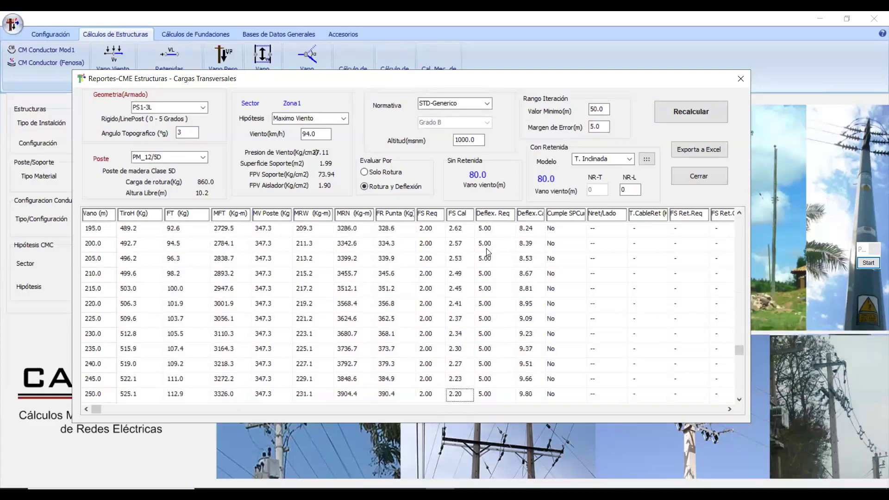
{"action": "key", "text": "Down"}
{"action": "key", "text": "Down"}
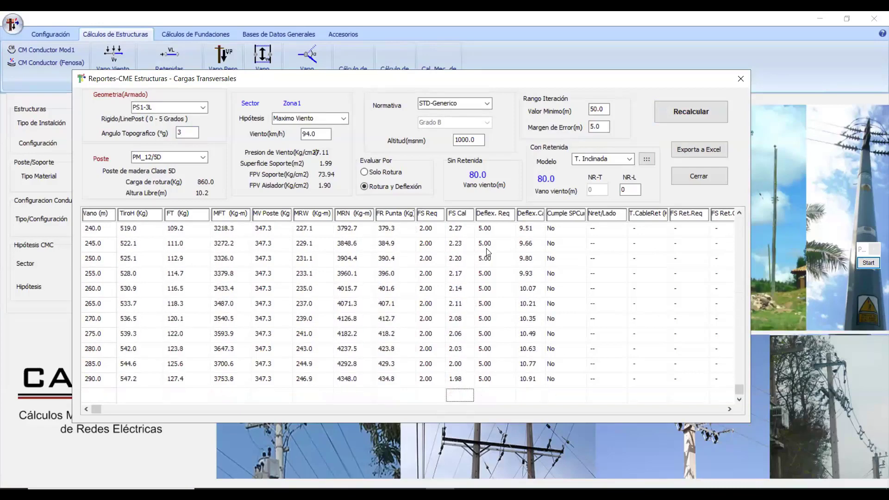
- Compare the calculated safety factors with the required factor at the 285 m and 290 m spans
{"action": "key", "text": "Up"}
{"action": "key", "text": "Up"}
{"action": "key", "text": "Down"}
{"action": "key", "text": "Left"}
{"action": "key", "text": "Right"}
{"action": "key", "text": "Left"}
{"action": "key", "text": "Right"}
{"action": "key", "text": "Left"}
{"action": "key", "text": "Right"}
{"action": "key", "text": "Up"}
{"action": "key", "text": "Left"}
{"action": "key", "text": "Right"}
{"action": "key", "text": "Left"}
{"action": "key", "text": "Right"}
- Review the results across the row at the table's end, from the loads to the deflection and compliance columns
{"action": "key", "text": "Right"}
{"action": "key", "text": "Right"}
{"action": "key", "text": "Right"}
{"action": "key", "text": "Right"}
{"action": "key", "text": "Right"}
{"action": "key", "text": "Right"}
{"action": "key", "text": "Right"}
{"action": "key", "text": "Right"}
{"action": "key", "text": "Right"}
{"action": "key", "text": "Left"}
{"action": "key", "text": "Left"}
{"action": "key", "text": "Left"}
{"action": "key", "text": "Left"}
{"action": "key", "text": "Left"}
{"action": "key", "text": "Left"}
{"action": "key", "text": "Left"}
{"action": "key", "text": "Left"}
{"action": "key", "text": "Left"}
{"action": "key", "text": "Left"}
{"action": "key", "text": "Left"}
{"action": "key", "text": "Left"}
{"action": "key", "text": "Left"}
{"action": "key", "text": "Left"}
{"action": "key", "text": "Left"}
{"action": "key", "text": "Left"}
{"action": "key", "text": "Left"}
{"action": "key", "text": "Right"}
{"action": "key", "text": "Right"}
{"action": "key", "text": "Right"}
{"action": "key", "text": "Right"}
{"action": "key", "text": "Right"}
{"action": "key", "text": "Right"}
{"action": "key", "text": "Right"}
{"action": "key", "text": "Right"}
{"action": "key", "text": "Right"}
{"action": "key", "text": "Right"}
- Examine the calculated deflection column from the end of the table back up to the 50 m span
{"action": "key", "text": "Up"}
{"action": "key", "text": "Up"}
{"action": "key", "text": "Up"}
{"action": "key", "text": "Up"}
{"action": "key", "text": "Up"}
{"action": "key", "text": "Up"}
{"action": "key", "text": "Up"}
{"action": "key", "text": "Up"}
{"action": "key", "text": "Up"}
{"action": "key", "text": "Up"}
{"action": "key", "text": "Up"}
{"action": "key", "text": "Up"}
{"action": "key", "text": "Up"}
{"action": "key", "text": "Up"}
{"action": "key", "text": "Up"}
{"action": "key", "text": "Up"}
{"action": "key", "text": "Up"}
{"action": "key", "text": "Up"}
{"action": "key", "text": "Up"}
{"action": "key", "text": "Up"}
{"action": "key", "text": "Up"}
{"action": "key", "text": "Up"}
{"action": "key", "text": "Up"}
{"action": "key", "text": "Up"}
{"action": "key", "text": "Up"}
{"action": "key", "text": "Up"}
{"action": "key", "text": "Up"}
{"action": "key", "text": "Up"}
{"action": "key", "text": "Up"}
{"action": "key", "text": "Up"}
{"action": "key", "text": "Up"}
{"action": "key", "text": "Up"}
{"action": "key", "text": "Up"}
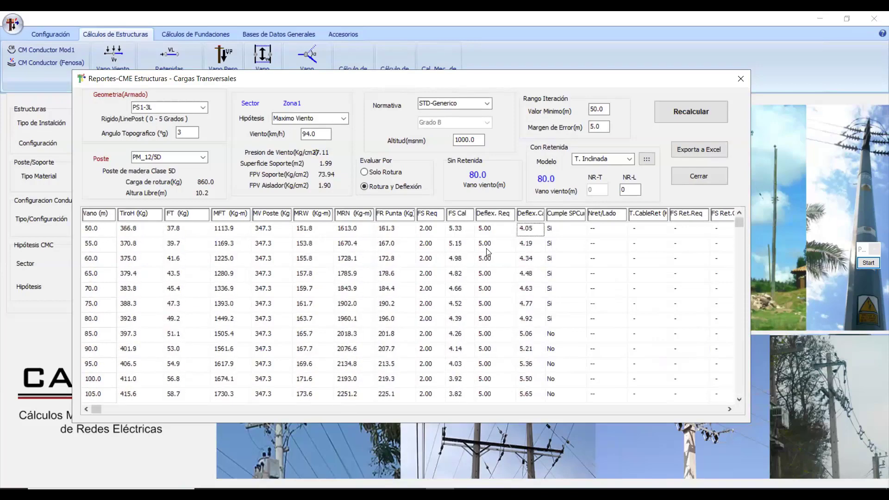
- Compare calculated and required deflection from the 50 m span to 100 m, focusing on the spans around 80 m
{"action": "key", "text": "Left"}
{"action": "key", "text": "Right"}
{"action": "key", "text": "Down"}
{"action": "key", "text": "Down"}
{"action": "key", "text": "Down"}
{"action": "key", "text": "Down"}
{"action": "key", "text": "Down"}
{"action": "key", "text": "Down"}
{"action": "key", "text": "Down"}
{"action": "key", "text": "Down"}
{"action": "key", "text": "Down"}
{"action": "key", "text": "Down"}
{"action": "key", "text": "Up"}
{"action": "key", "text": "Up"}
{"action": "key", "text": "Up"}
{"action": "key", "text": "Up"}
{"action": "key", "text": "Down"}
{"action": "key", "text": "Up"}
{"action": "key", "text": "Down"}
{"action": "key", "text": "Up"}
{"action": "key", "text": "Left"}
{"action": "key", "text": "Right"}
{"action": "key", "text": "Left"}
{"action": "key", "text": "Right"}
{"action": "key", "text": "Left"}
{"action": "key", "text": "Right"}
- Close the transverse loads report and apply SoportesHormig_Rectang.DAT as the supports data file in the configuration
{"action": "left_click", "coordinate": [740, 79]}
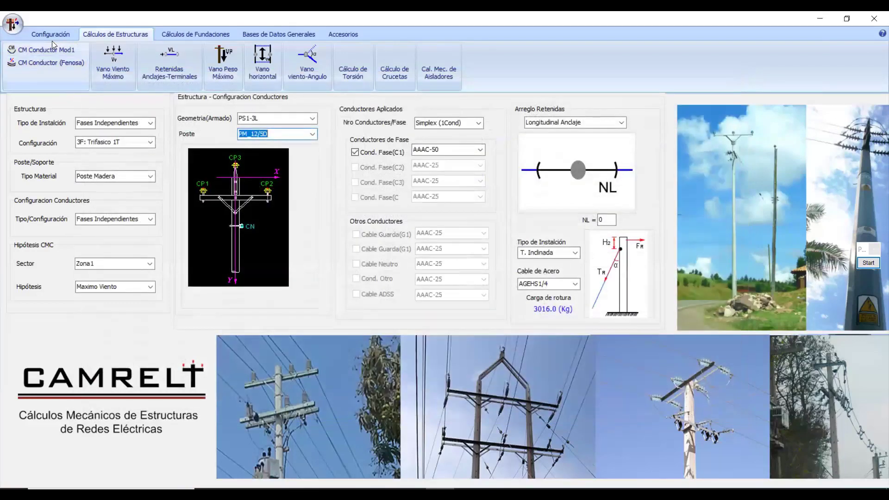
{"action": "left_click", "coordinate": [54, 35]}
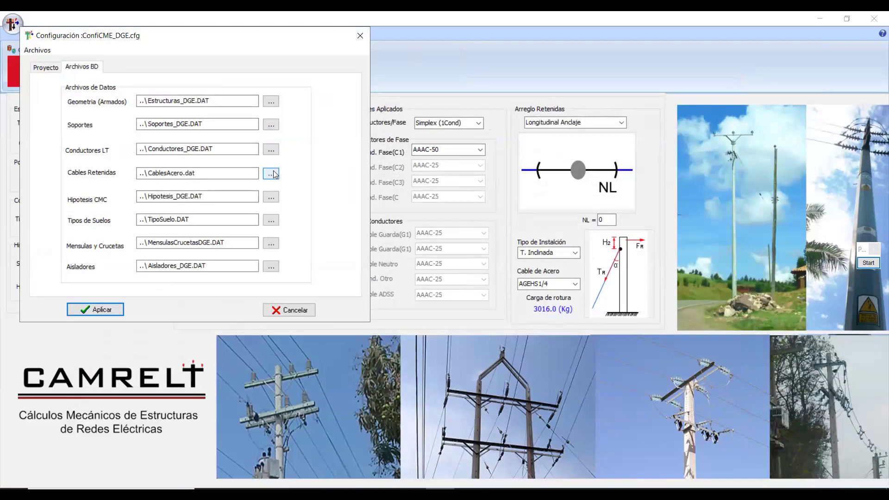
{"action": "left_click", "coordinate": [270, 124]}
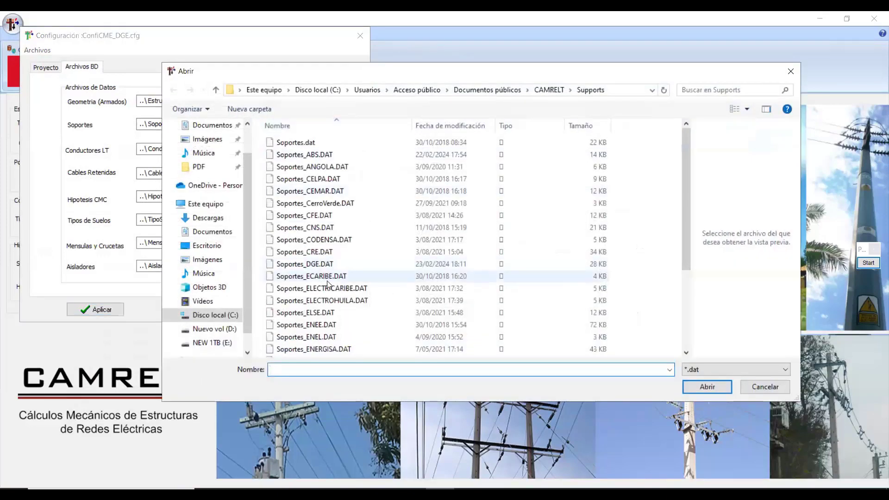
{"action": "scroll", "coordinate": [340, 343], "scroll_direction": "down", "scroll_amount": 3}
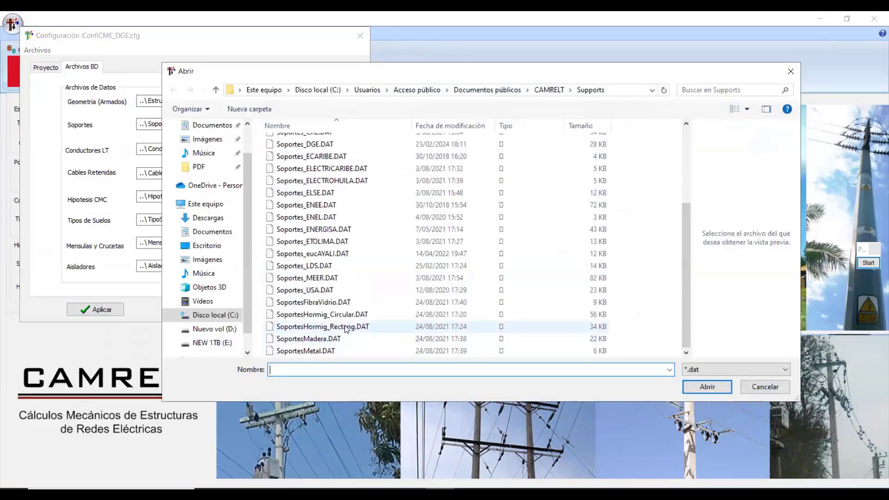
{"action": "left_click", "coordinate": [344, 326]}
{"action": "left_click", "coordinate": [705, 386]}
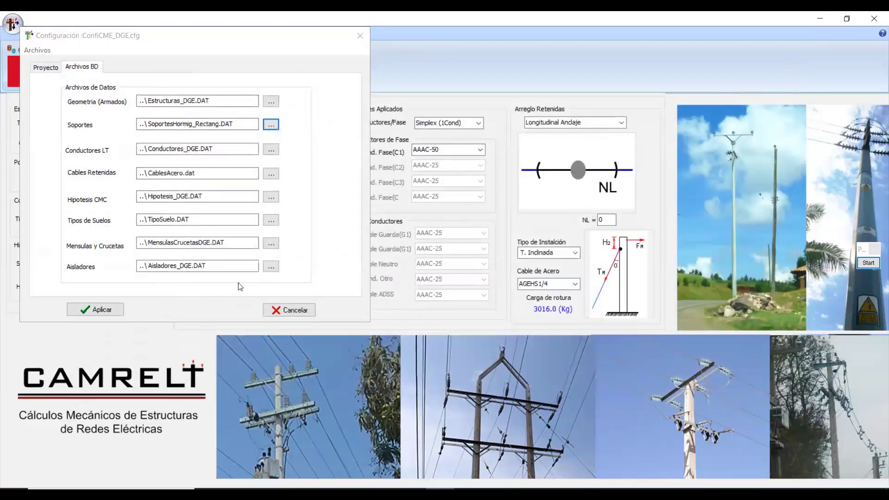
{"action": "left_click", "coordinate": [111, 307]}
- Filter the structures to the Fases Independientes installation type with the 3F: Trifasico 1T configuration
{"action": "left_click", "coordinate": [135, 123]}
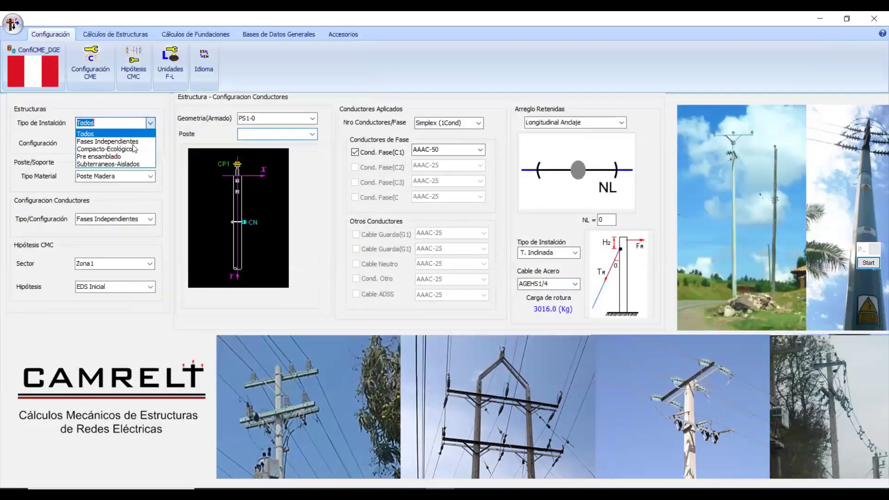
{"action": "left_click", "coordinate": [133, 141]}
{"action": "left_click", "coordinate": [151, 144]}
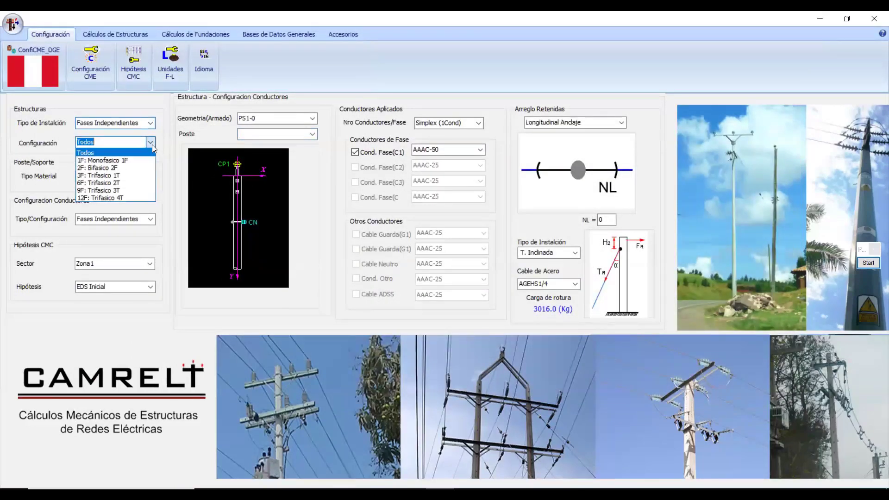
{"action": "left_click", "coordinate": [131, 176]}
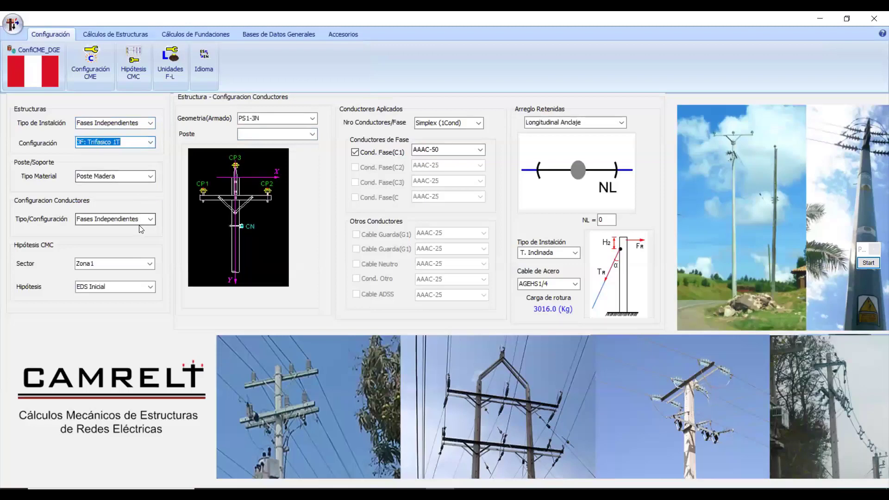
- Choose Poste Concreto as pole material, Fases Independientes as conductor configuration and Maximo Viento as the hypothesis
{"action": "left_click", "coordinate": [150, 176]}
{"action": "left_click", "coordinate": [135, 197]}
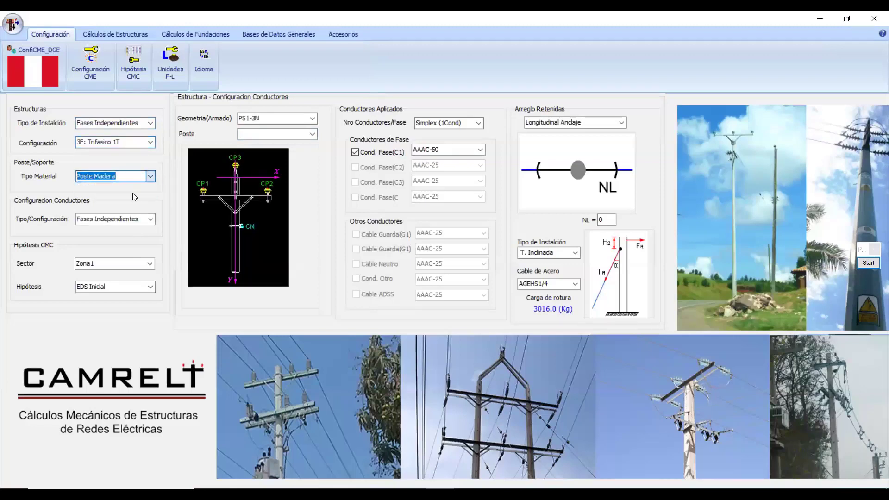
{"action": "left_click", "coordinate": [139, 219]}
{"action": "left_click", "coordinate": [138, 238]}
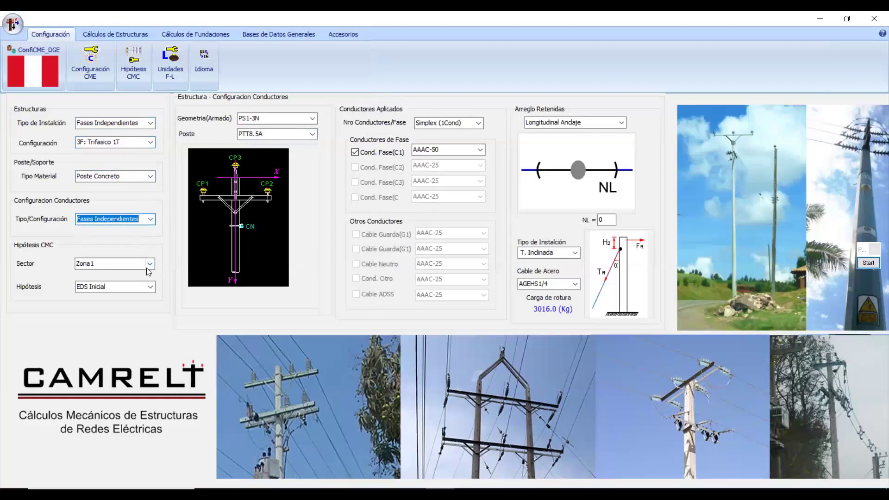
{"action": "left_click", "coordinate": [149, 286]}
{"action": "left_click", "coordinate": [138, 306]}
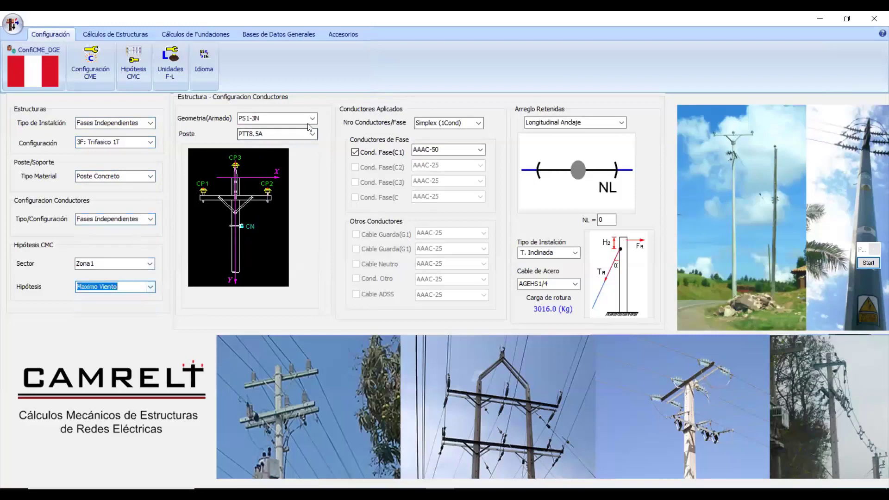
- Choose the PA2-3 structure geometry and the PHH 12_600 concrete pole
{"action": "left_click", "coordinate": [312, 118]}
{"action": "left_click", "coordinate": [258, 181]}
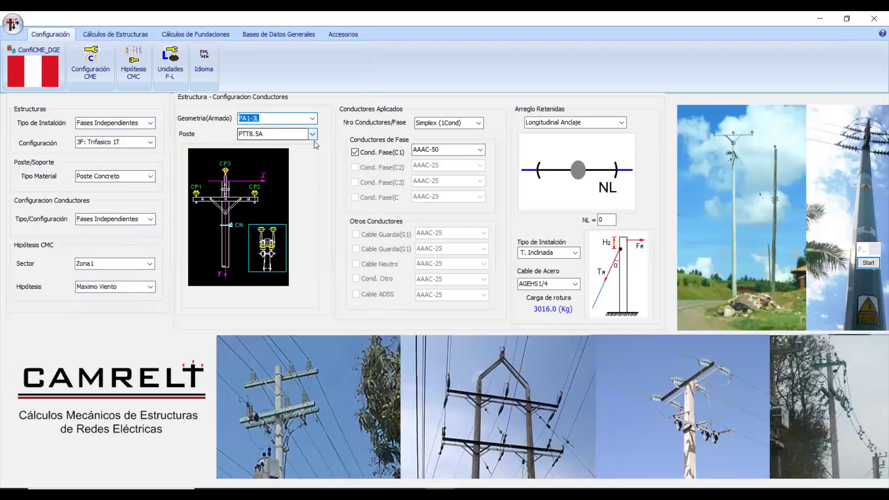
{"action": "left_click", "coordinate": [312, 134]}
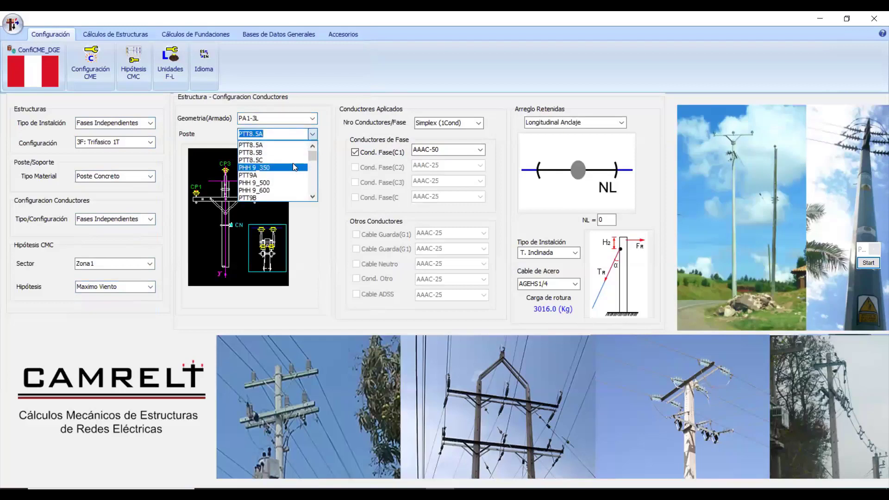
{"action": "left_click", "coordinate": [312, 118]}
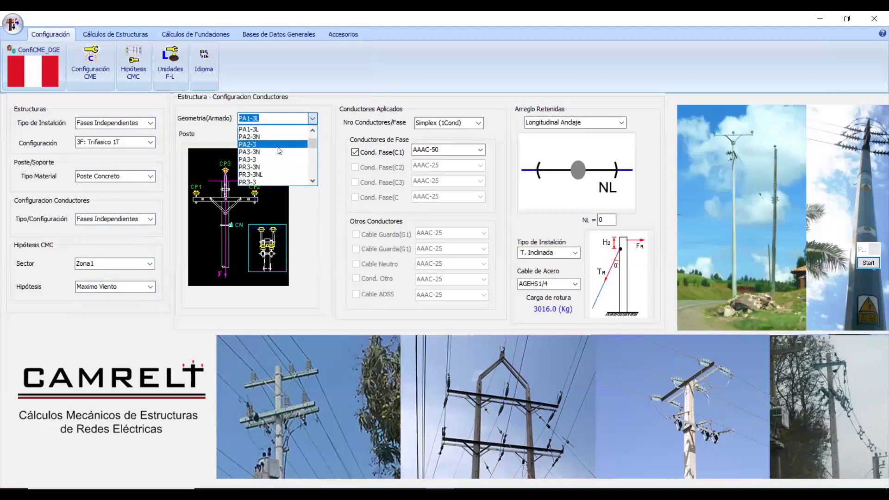
{"action": "left_click", "coordinate": [291, 144]}
{"action": "left_click", "coordinate": [312, 134]}
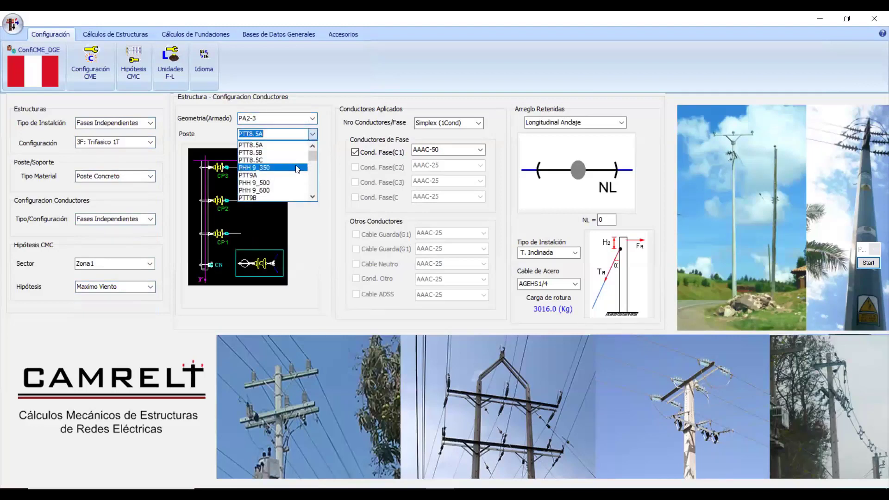
{"action": "scroll", "coordinate": [299, 165], "scroll_direction": "up", "scroll_amount": 5}
{"action": "scroll", "coordinate": [292, 183], "scroll_direction": "down", "scroll_amount": 3}
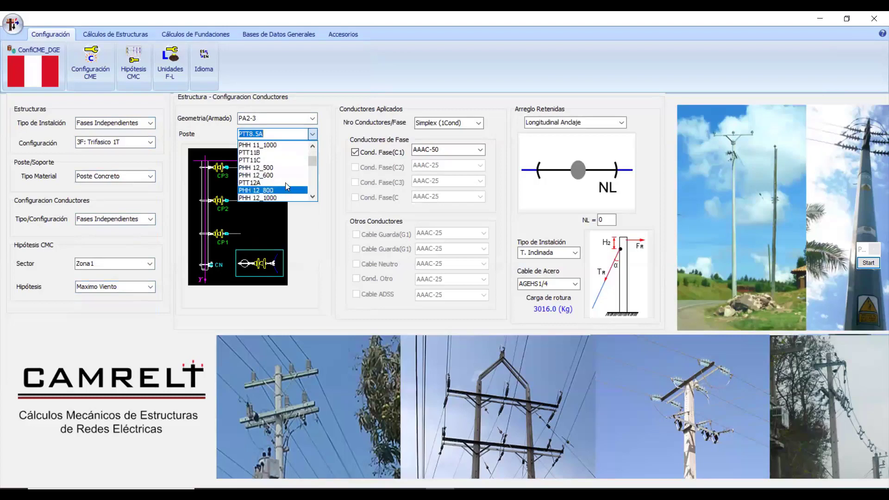
{"action": "left_click", "coordinate": [290, 175]}
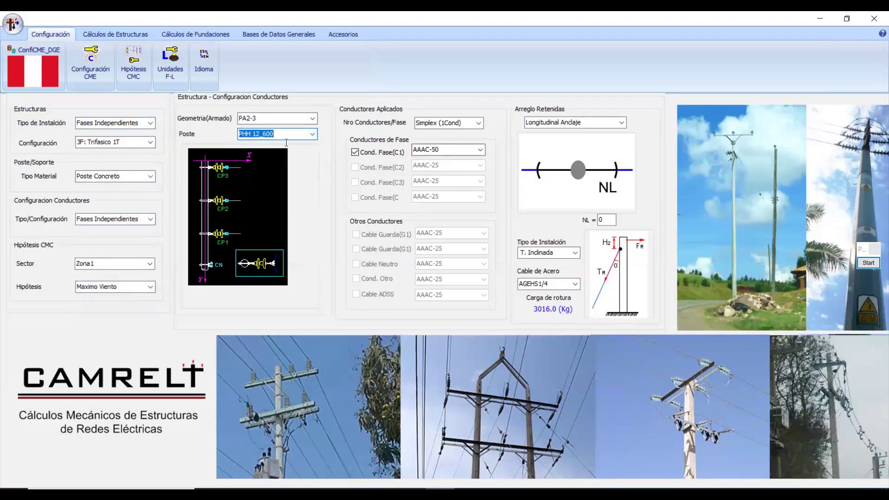
- Open the maximum wind span report for the PA2-3 structure, reposition its window and calculate the spans
{"action": "left_click", "coordinate": [125, 34]}
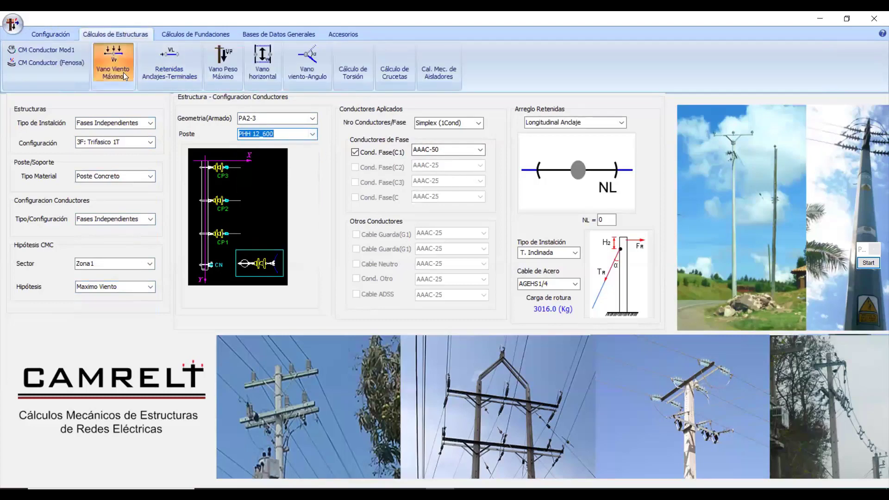
{"action": "left_click", "coordinate": [113, 65]}
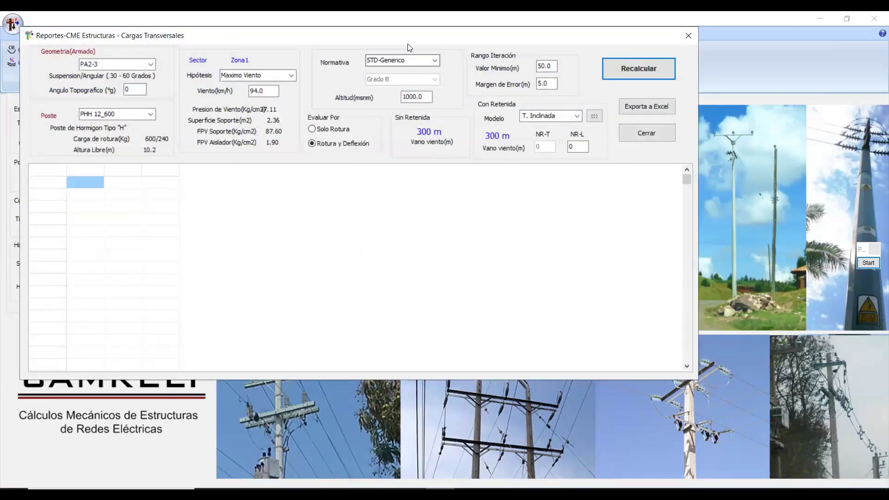
{"action": "left_click_drag", "start_coordinate": [409, 47], "coordinate": [477, 87]}
{"action": "left_click", "coordinate": [694, 114]}
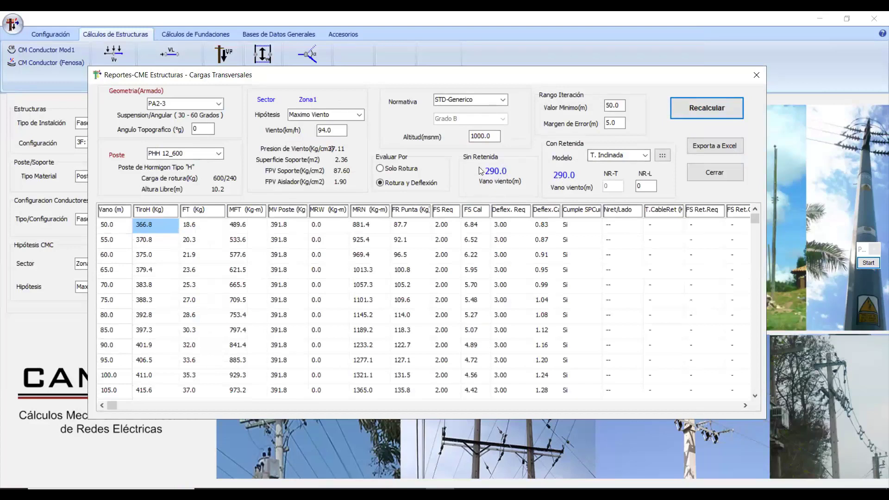
- Set the topographic angle to 30 and recalculate, then recalculate with the evaluation limited to Solo Rotura
{"action": "left_click", "coordinate": [202, 130]}
{"action": "type", "text": "30"}
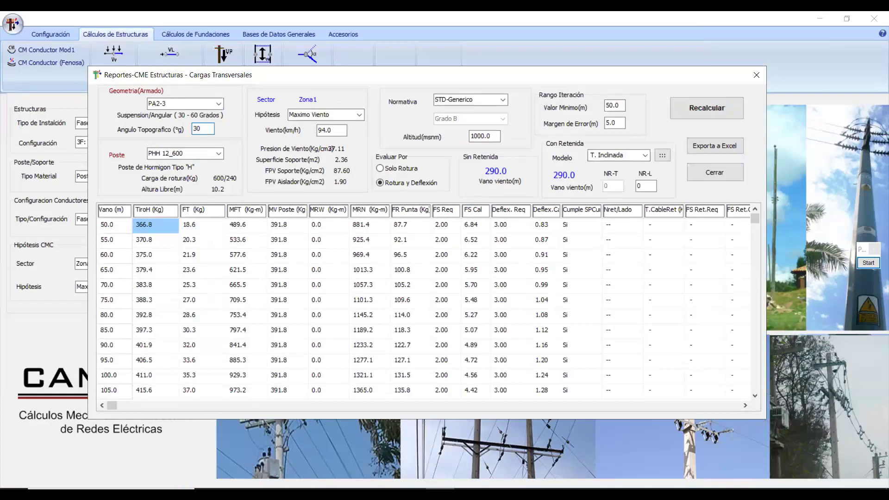
{"action": "left_click", "coordinate": [710, 114]}
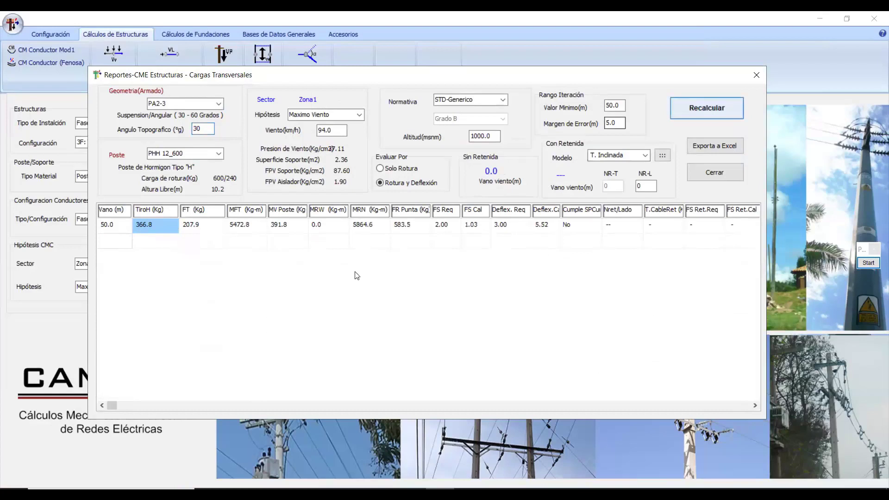
{"action": "left_click", "coordinate": [398, 168]}
{"action": "left_click", "coordinate": [715, 110]}
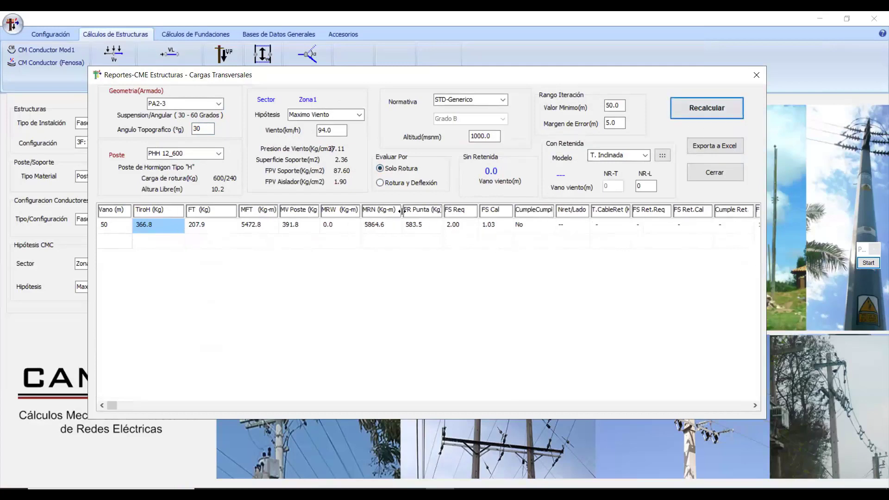
- Change the pole to PHH 12_800 and recalculate the wind spans
{"action": "left_click", "coordinate": [219, 153]}
{"action": "left_click", "coordinate": [189, 180]}
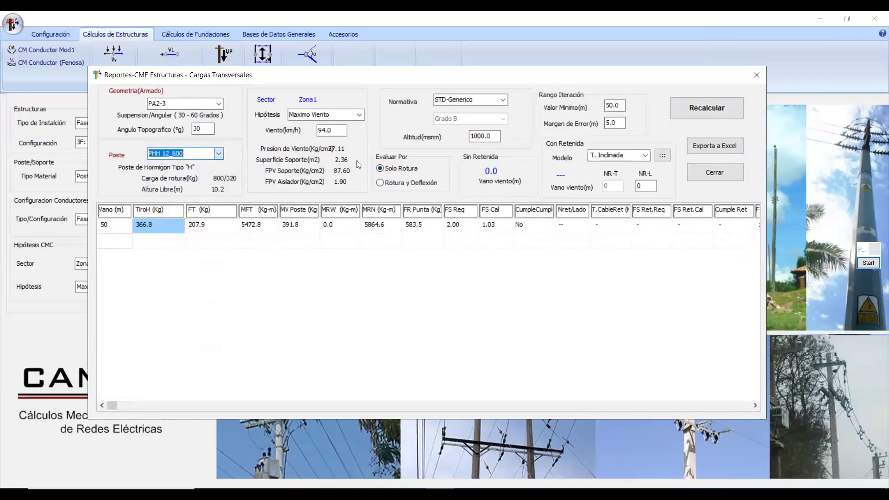
{"action": "left_click", "coordinate": [694, 114]}
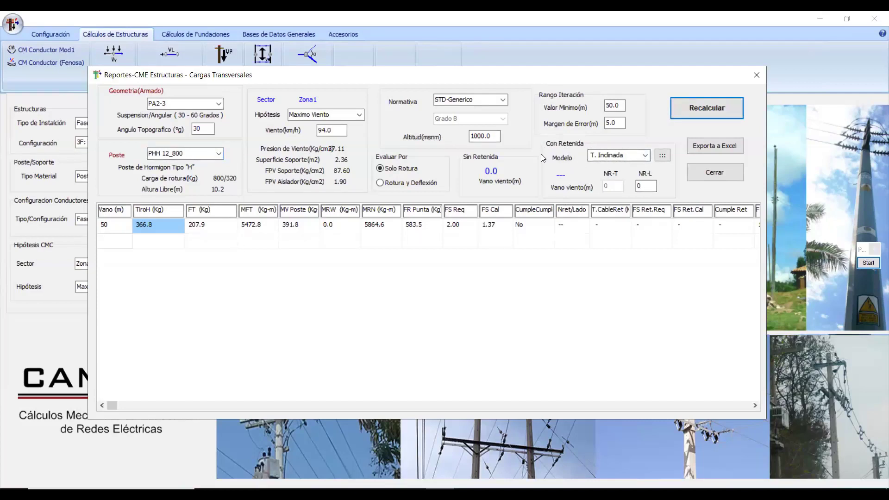
{"action": "left_click", "coordinate": [648, 155]}
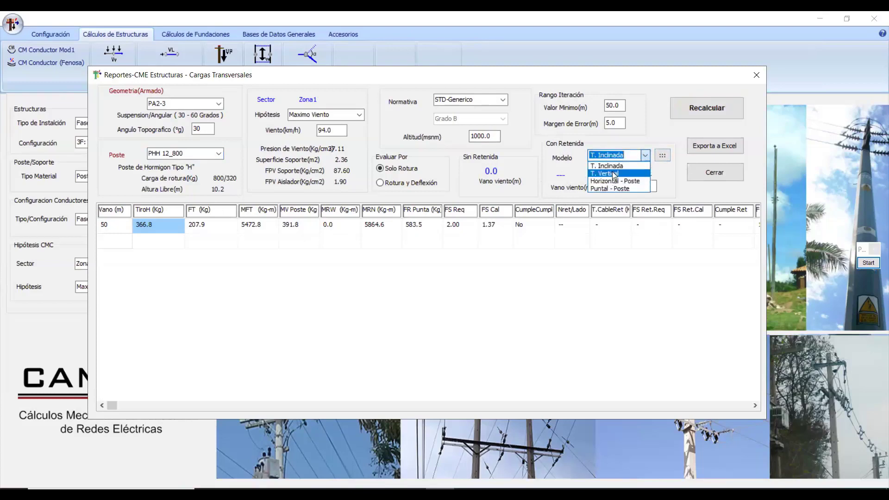
{"action": "left_click", "coordinate": [615, 166]}
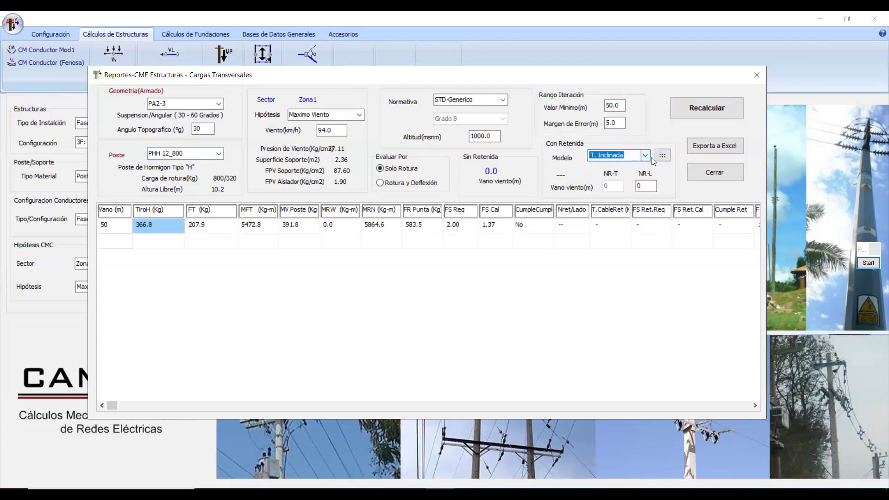
{"action": "left_click", "coordinate": [642, 157]}
{"action": "left_click", "coordinate": [614, 172]}
{"action": "left_click", "coordinate": [645, 156]}
{"action": "left_click", "coordinate": [621, 165]}
{"action": "left_click", "coordinate": [662, 155]}
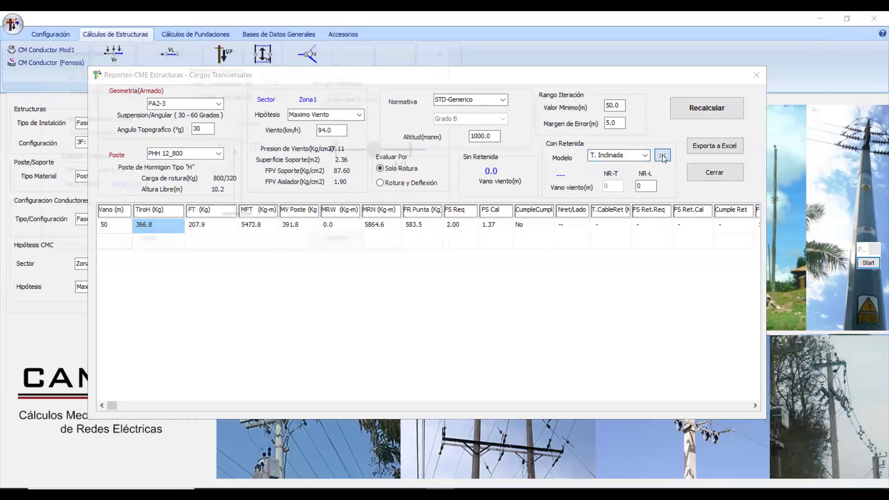
{"action": "left_click", "coordinate": [453, 54]}
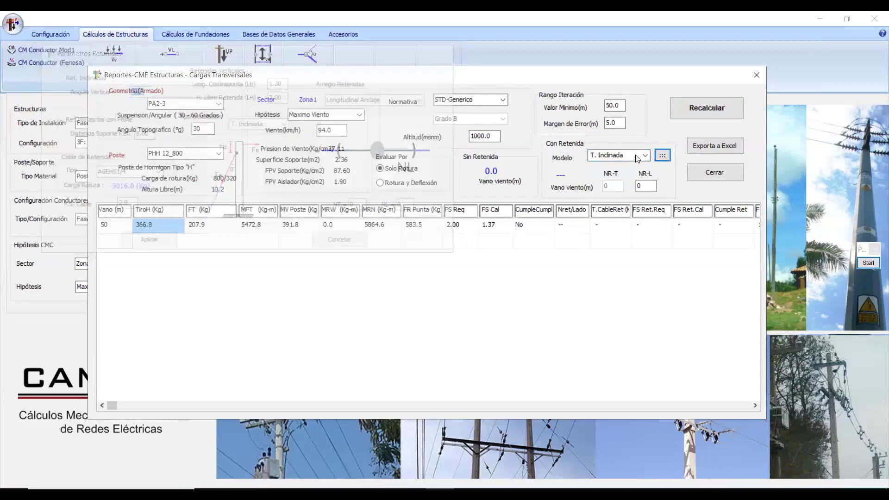
- Open the guy parameters and look through the available guy arrangements
{"action": "left_click", "coordinate": [662, 155]}
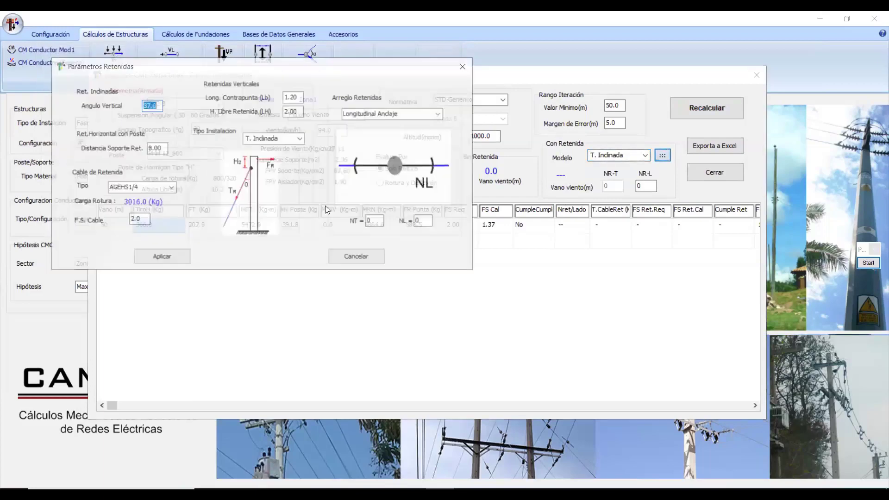
{"action": "left_click", "coordinate": [440, 114]}
{"action": "left_click", "coordinate": [426, 99]}
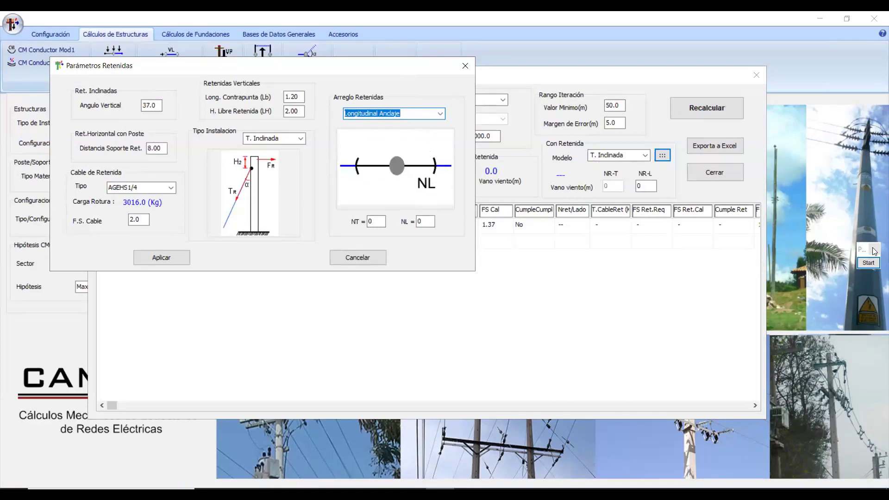
- Sketch over the screen an angle pole with its line directions in green and its guy in blue, and exit the drawing tool
{"action": "left_click", "coordinate": [868, 262]}
{"action": "mouse_move", "coordinate": [490, 293]}
{"action": "left_mouse_down"}
{"action": "mouse_move", "coordinate": [494, 314]}
{"action": "mouse_move", "coordinate": [561, 300]}
{"action": "left_mouse_up"}
{"action": "mouse_move", "coordinate": [595, 248]}
{"action": "left_mouse_down"}
{"action": "mouse_move", "coordinate": [563, 302]}
{"action": "mouse_move", "coordinate": [633, 367]}
{"action": "left_mouse_up"}
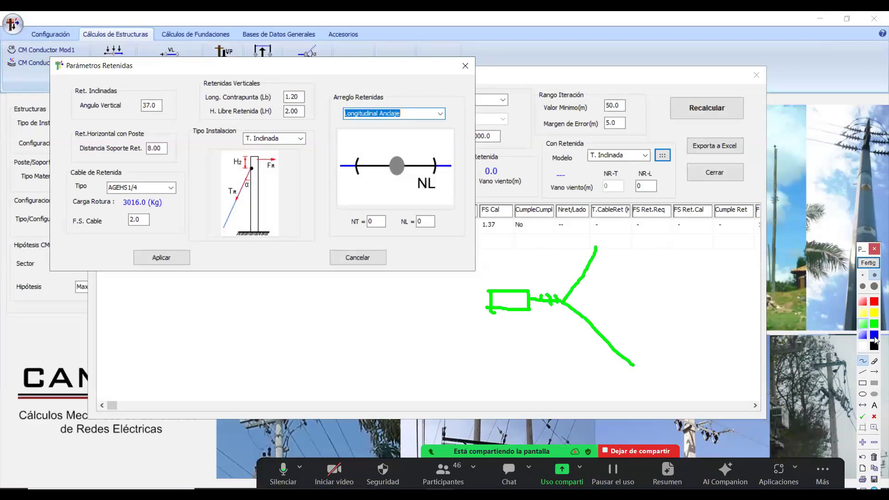
{"action": "mouse_move", "coordinate": [491, 302]}
{"action": "left_mouse_down"}
{"action": "mouse_move", "coordinate": [432, 293]}
{"action": "mouse_move", "coordinate": [441, 314]}
{"action": "left_mouse_up"}
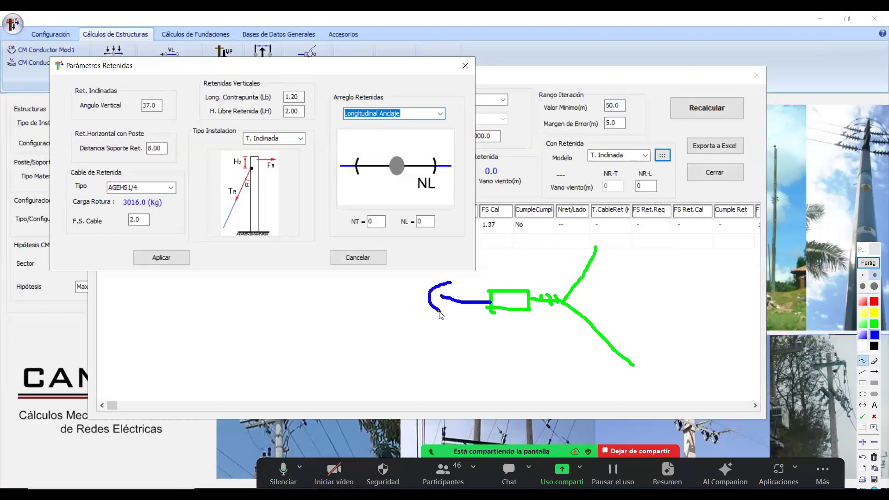
{"action": "left_click", "coordinate": [864, 264]}
- Set the guy arrangement to Transversal Bisectriz and apply the guy parameters
{"action": "left_click", "coordinate": [439, 114]}
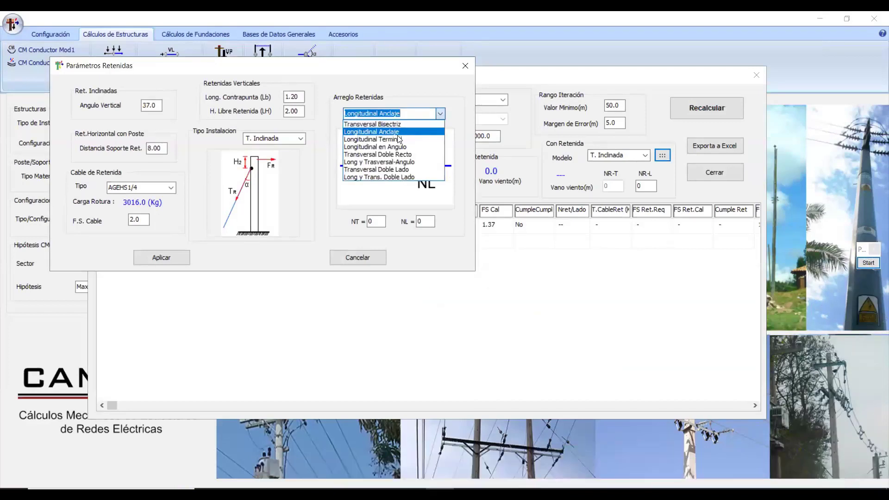
{"action": "left_click", "coordinate": [389, 125]}
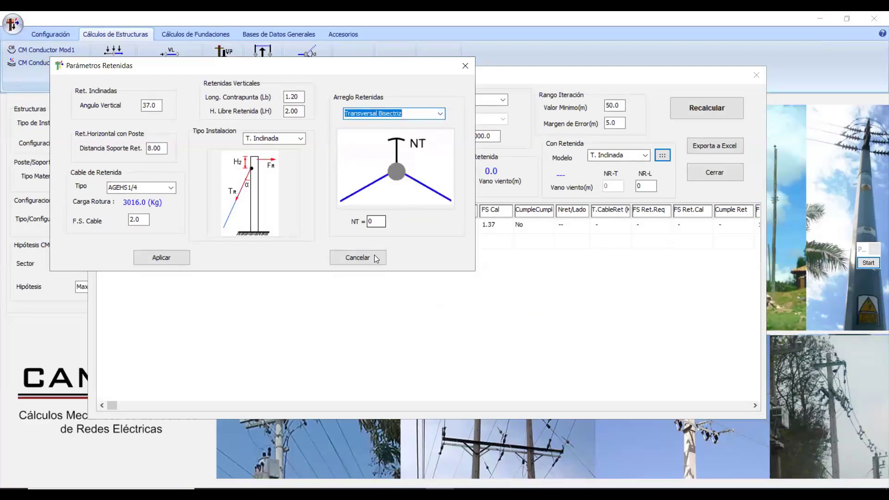
{"action": "left_click", "coordinate": [160, 262]}
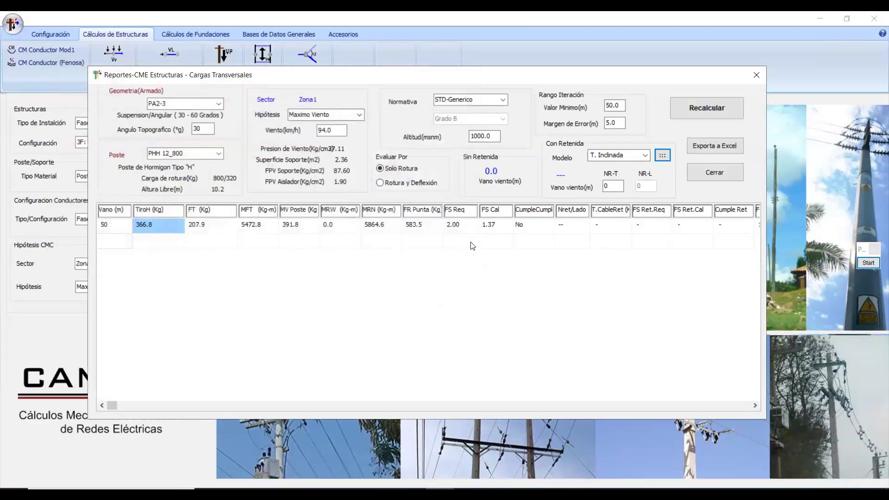
- Set the number of transverse guys NR-T to 1 and recalculate the guyed wind span
{"action": "left_click", "coordinate": [613, 185]}
{"action": "type", "text": "1"}
{"action": "left_click", "coordinate": [697, 112]}
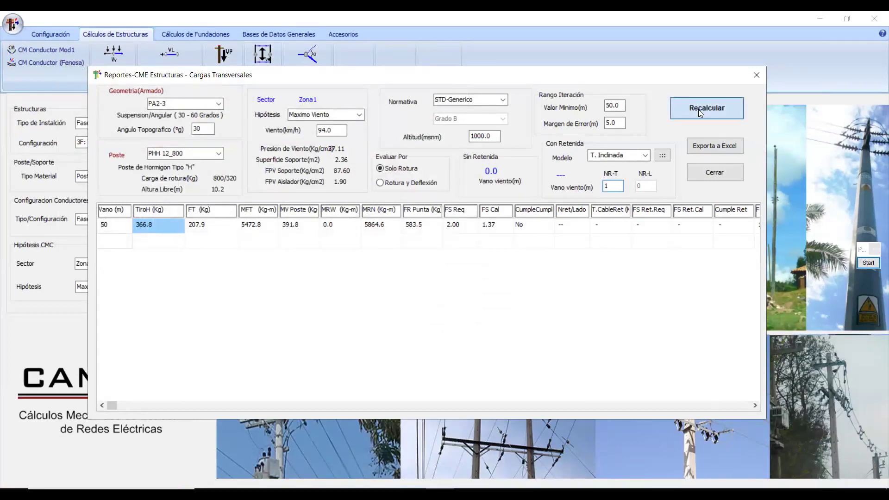
{"action": "double_click", "coordinate": [611, 189]}
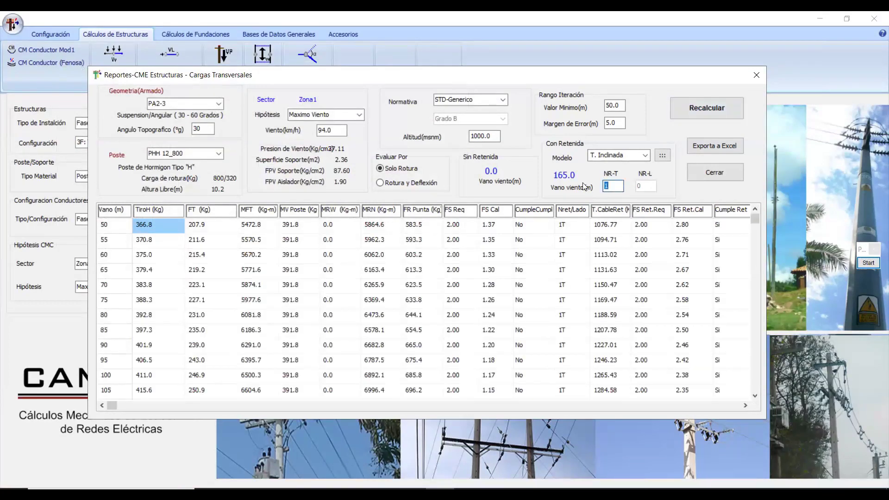
{"action": "left_click", "coordinate": [614, 189]}
{"action": "left_click", "coordinate": [691, 107]}
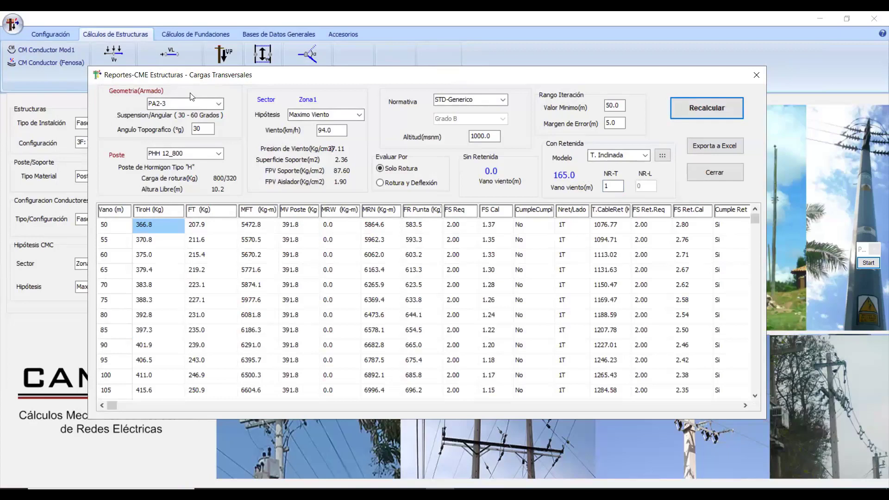
- Set the topographic angle to 50 degrees and recalculate the wind span for the PA2-3 structure
{"action": "double_click", "coordinate": [194, 130]}
{"action": "type", "text": "50"}
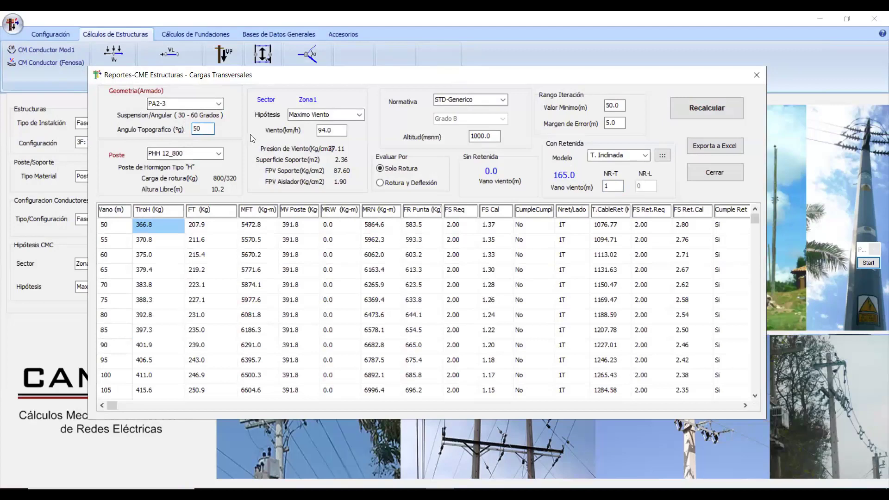
{"action": "left_click", "coordinate": [707, 120]}
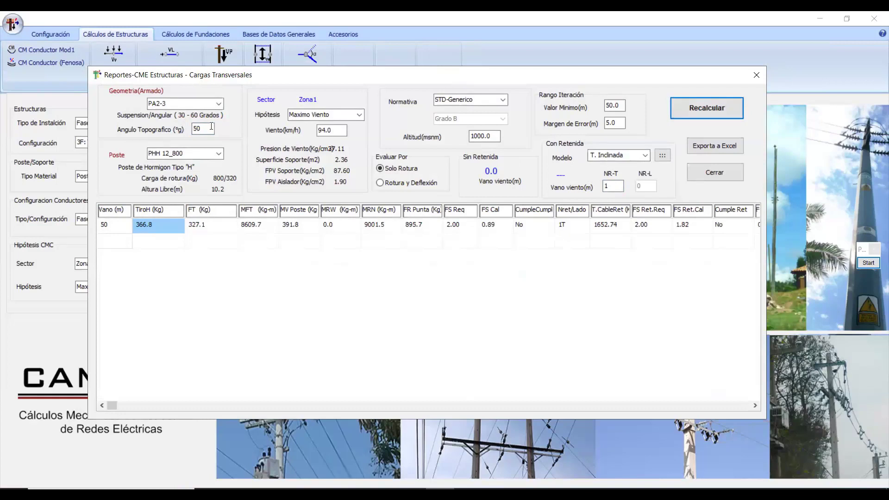
- Recalculate the wind span for a topographic angle of 60 degrees, and again with NR-T set to 2 transverse guys
{"action": "left_click_drag", "start_coordinate": [205, 130], "coordinate": [157, 137]}
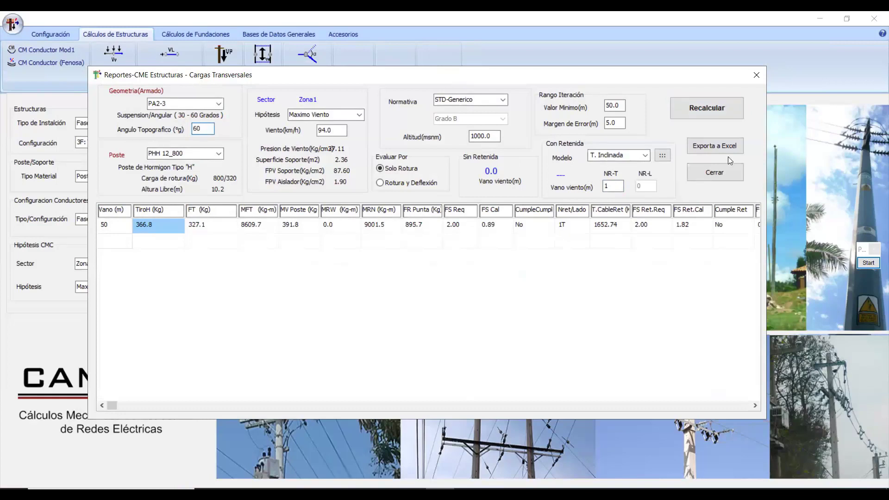
{"action": "left_click", "coordinate": [718, 107]}
{"action": "left_click_drag", "start_coordinate": [619, 186], "coordinate": [555, 187]}
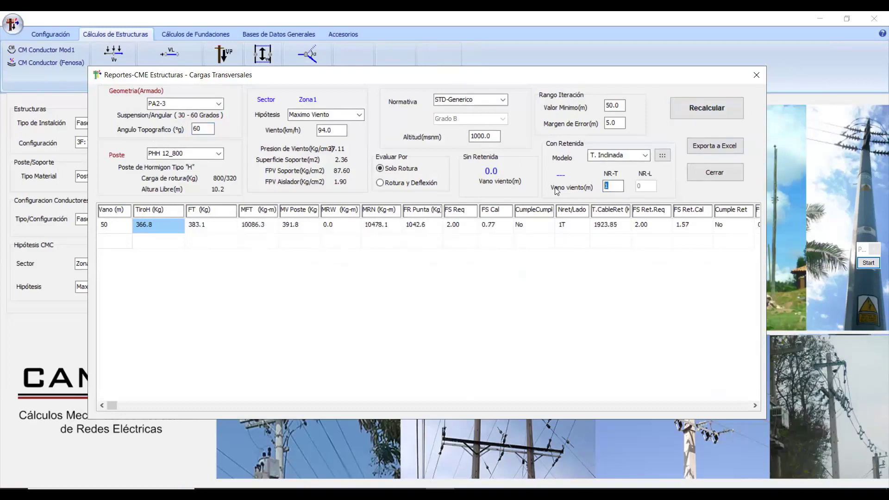
{"action": "left_click", "coordinate": [700, 102]}
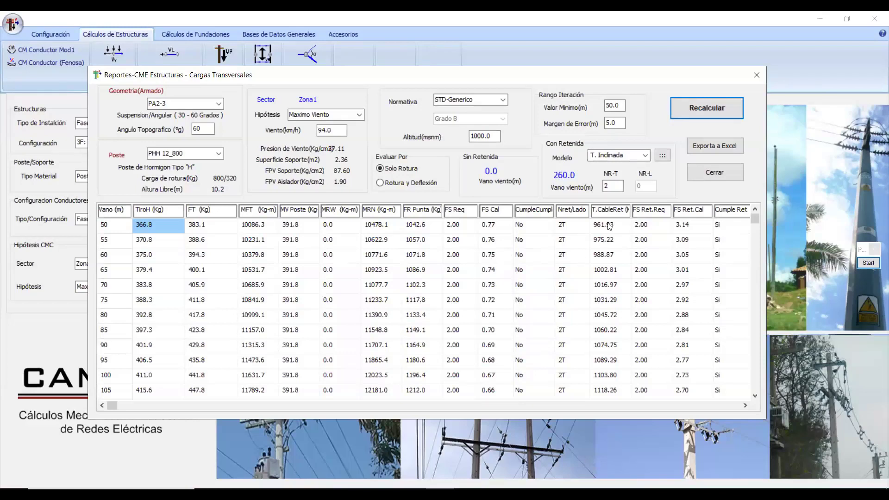
- Set the number of transverse guys NR-T to 3 and recalculate the guyed wind span
{"action": "double_click", "coordinate": [616, 189]}
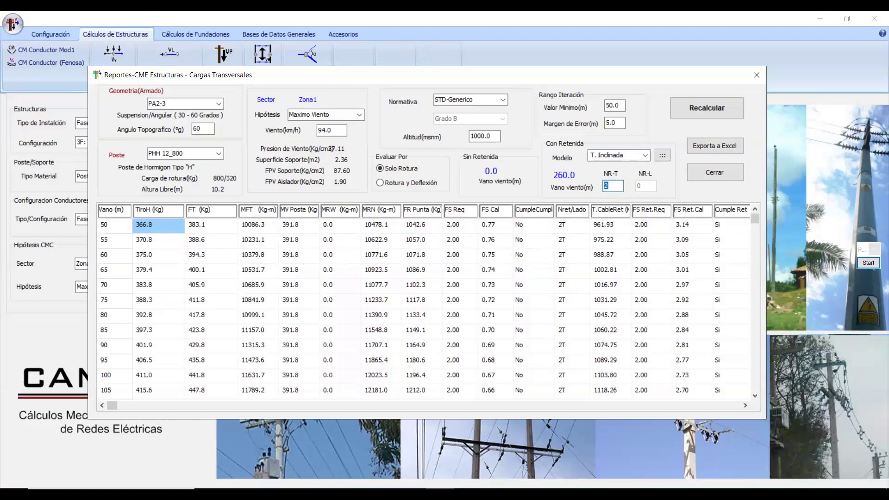
{"action": "type", "text": "3"}
{"action": "left_click", "coordinate": [711, 106]}
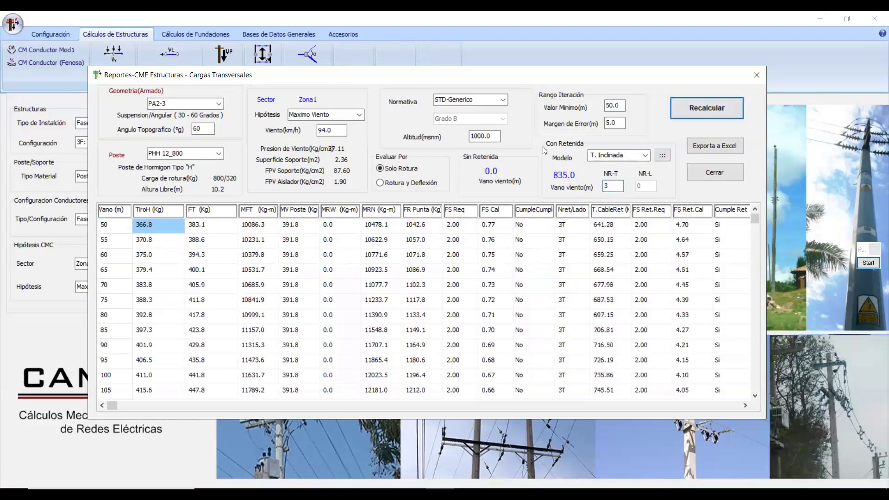
- Review the guy arrangement and the guy cable's type and breaking load in the guy parameters, leaving them without applying changes
{"action": "double_click", "coordinate": [607, 185]}
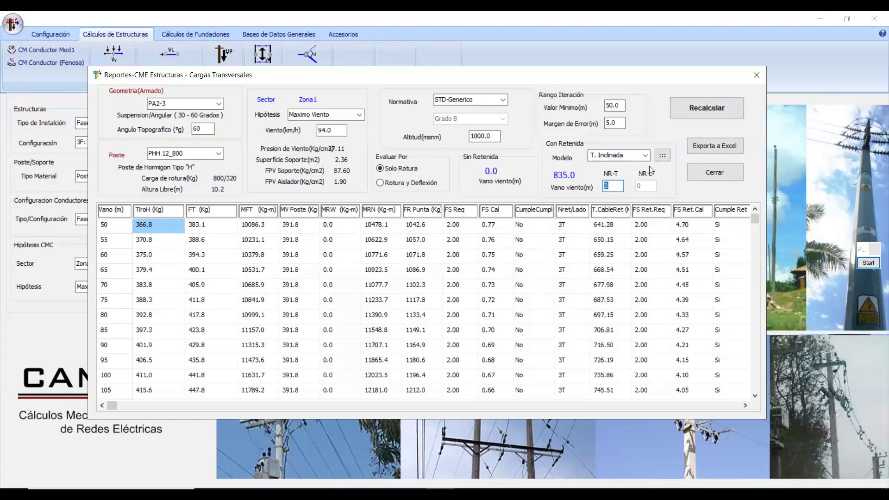
{"action": "left_click", "coordinate": [661, 155]}
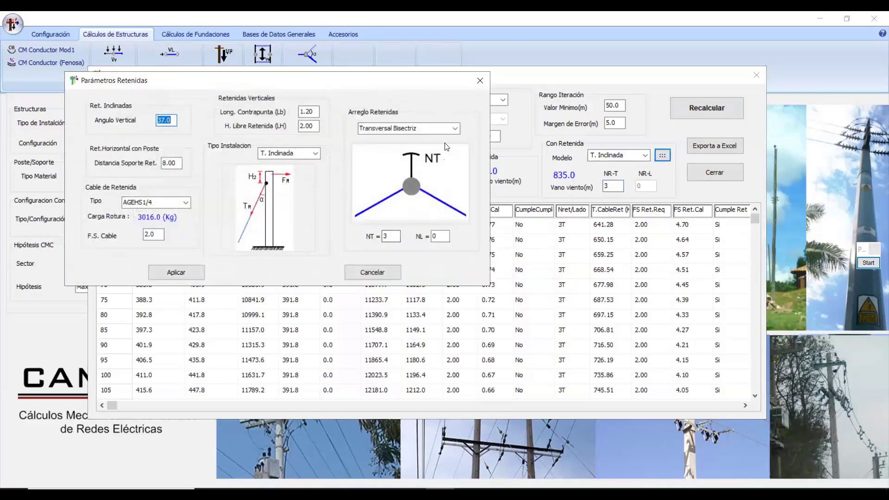
{"action": "left_click", "coordinate": [480, 81]}
{"action": "left_click", "coordinate": [662, 156]}
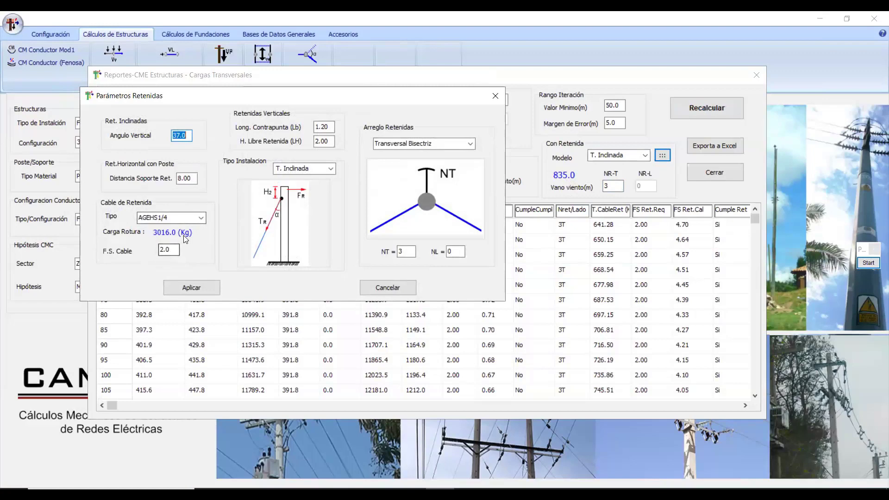
{"action": "left_click", "coordinate": [367, 288]}
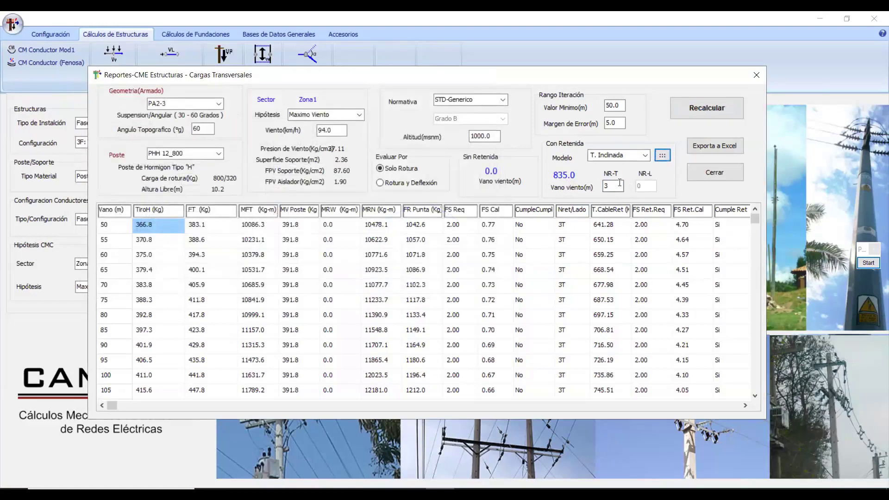
- Set the guy cable type to AGEHS5/16 and apply the guy parameters
{"action": "left_click", "coordinate": [662, 155]}
{"action": "left_click", "coordinate": [215, 232]}
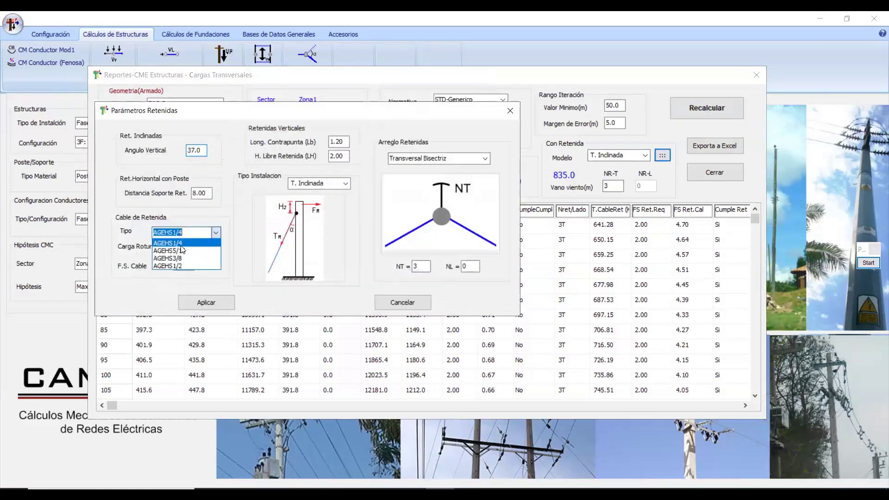
{"action": "left_click", "coordinate": [180, 259]}
{"action": "left_click", "coordinate": [208, 303]}
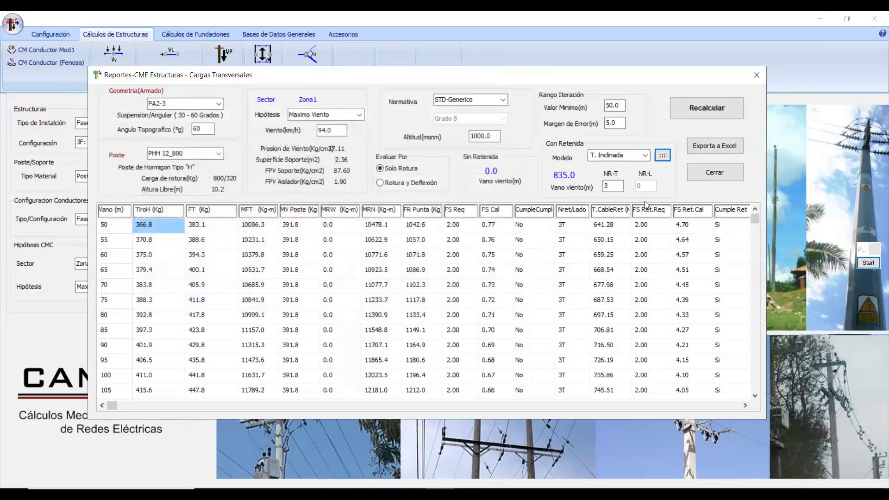
- Reduce the transverse guys NR-T to 1 and recalculate the wind span with the stronger guy cable
{"action": "double_click", "coordinate": [612, 186]}
{"action": "type", "text": "1"}
{"action": "left_click", "coordinate": [707, 113]}
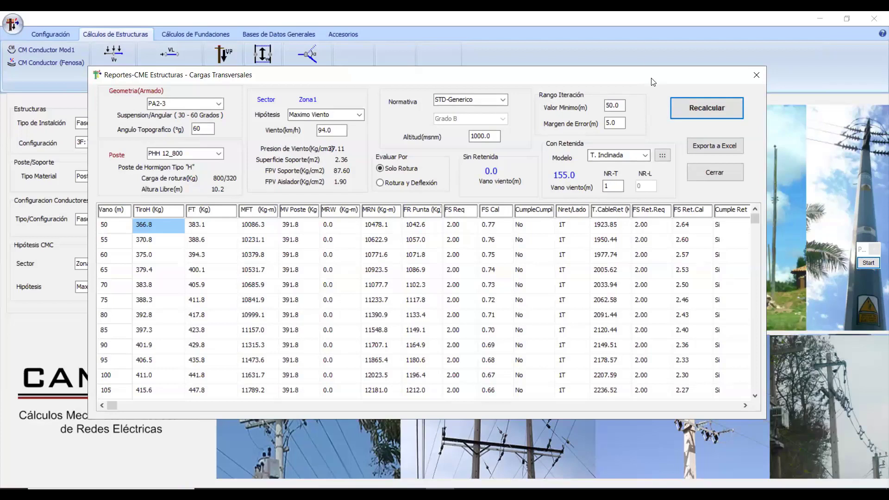
- Examine the unguyed pole's compliance column across all wind spans in the results table
{"action": "left_click_drag", "start_coordinate": [653, 82], "coordinate": [661, 63]}
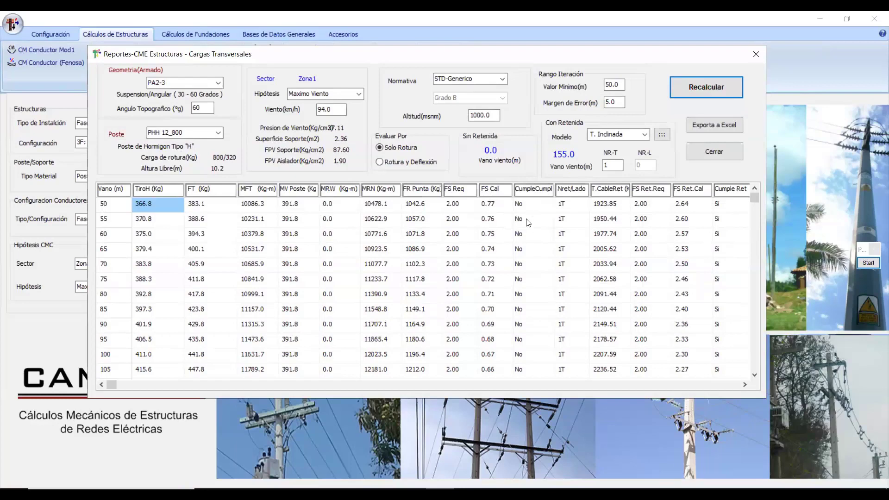
{"action": "left_click", "coordinate": [533, 250]}
{"action": "key", "text": "Down"}
{"action": "key", "text": "Down"}
{"action": "key", "text": "Down"}
{"action": "key", "text": "Down"}
{"action": "key", "text": "Down"}
{"action": "key", "text": "Down"}
{"action": "key", "text": "Down"}
{"action": "key", "text": "Down"}
{"action": "key", "text": "Down"}
{"action": "key", "text": "Down"}
{"action": "key", "text": "Down"}
{"action": "key", "text": "Down"}
{"action": "key", "text": "Down"}
{"action": "key", "text": "Down"}
{"action": "key", "text": "Down"}
{"action": "key", "text": "Down"}
{"action": "key", "text": "Down"}
{"action": "key", "text": "Down"}
{"action": "key", "text": "Down"}
{"action": "key", "text": "Down"}
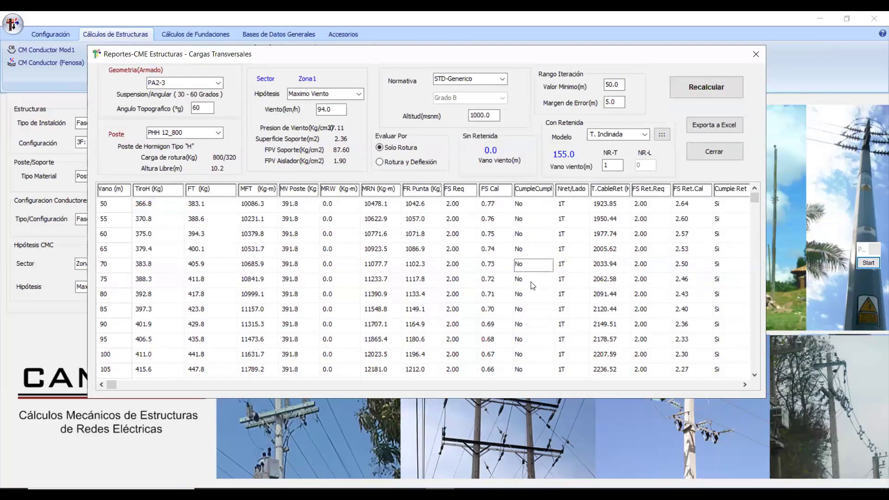
{"action": "key", "text": "Up"}
{"action": "key", "text": "Up"}
{"action": "key", "text": "Up"}
{"action": "key", "text": "Up"}
{"action": "key", "text": "Up"}
{"action": "key", "text": "Up"}
{"action": "key", "text": "Up"}
{"action": "key", "text": "Up"}
{"action": "key", "text": "Up"}
{"action": "key", "text": "Up"}
{"action": "key", "text": "Up"}
{"action": "key", "text": "Up"}
{"action": "key", "text": "Up"}
{"action": "key", "text": "Up"}
{"action": "key", "text": "Up"}
{"action": "key", "text": "Up"}
{"action": "key", "text": "Up"}
{"action": "key", "text": "Up"}
{"action": "key", "text": "Up"}
{"action": "key", "text": "Up"}
{"action": "key", "text": "Up"}
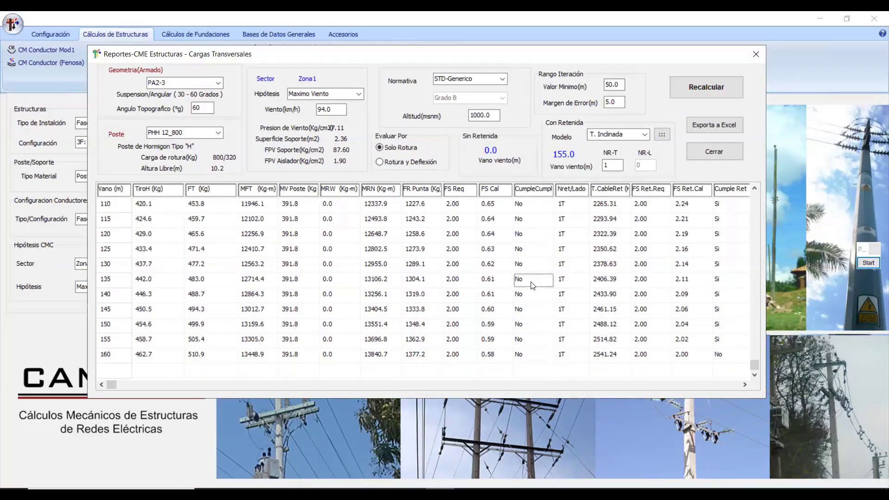
- Examine the guys-per-side values down the wind spans, ending at the required guy safety factor for the 50 m span
{"action": "key", "text": "Right"}
{"action": "key", "text": "Down"}
{"action": "key", "text": "Down"}
{"action": "key", "text": "Down"}
{"action": "key", "text": "Down"}
{"action": "key", "text": "Down"}
{"action": "key", "text": "Down"}
{"action": "key", "text": "Down"}
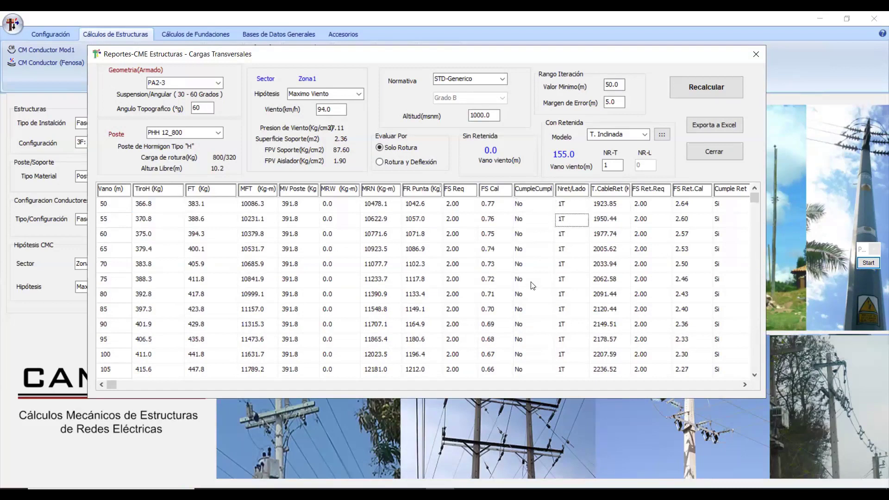
{"action": "key", "text": "Down"}
{"action": "key", "text": "Down"}
{"action": "key", "text": "Down"}
{"action": "key", "text": "Down"}
{"action": "key", "text": "Down"}
{"action": "key", "text": "Up"}
{"action": "key", "text": "Up"}
{"action": "key", "text": "Up"}
{"action": "key", "text": "Up"}
{"action": "key", "text": "Up"}
{"action": "key", "text": "Up"}
{"action": "key", "text": "Up"}
{"action": "key", "text": "Up"}
{"action": "key", "text": "Up"}
{"action": "key", "text": "Up"}
{"action": "key", "text": "Up"}
{"action": "key", "text": "Up"}
{"action": "key", "text": "Right"}
{"action": "key", "text": "Right"}
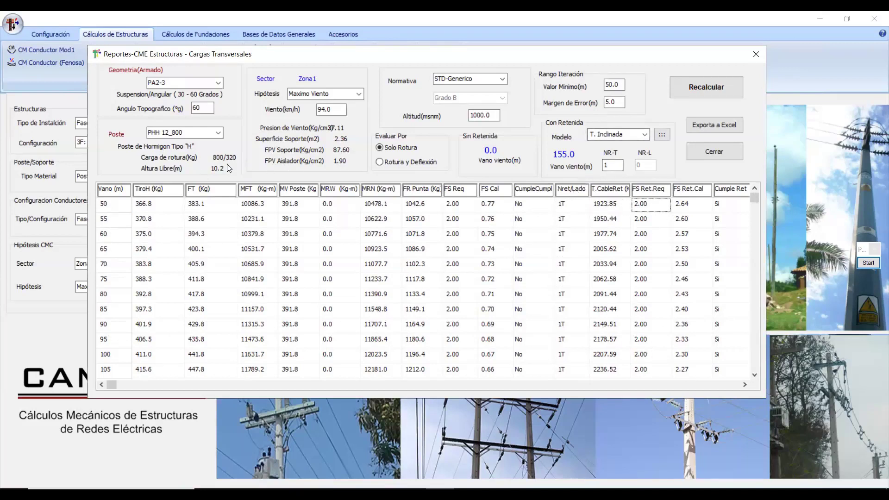
- Check the guy cable's breaking load in the guy parameters against the calculated guy safety factor of the 50 m span
{"action": "left_click", "coordinate": [662, 135]}
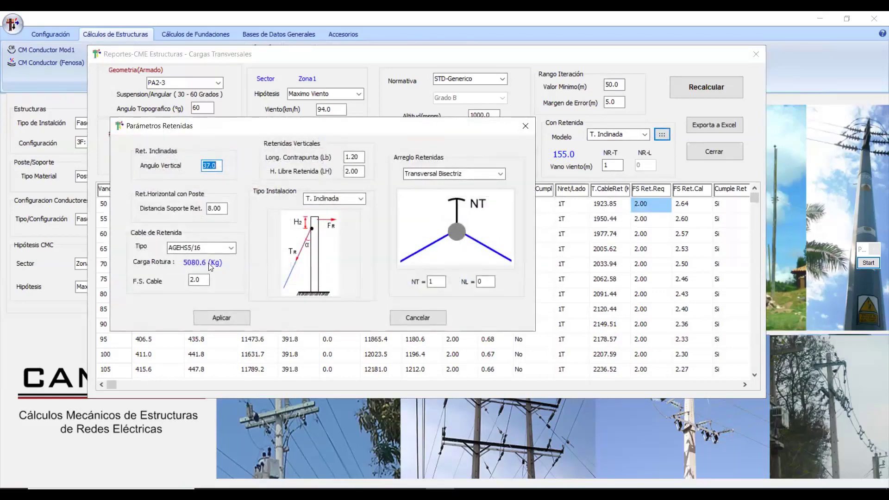
{"action": "left_click", "coordinate": [394, 316]}
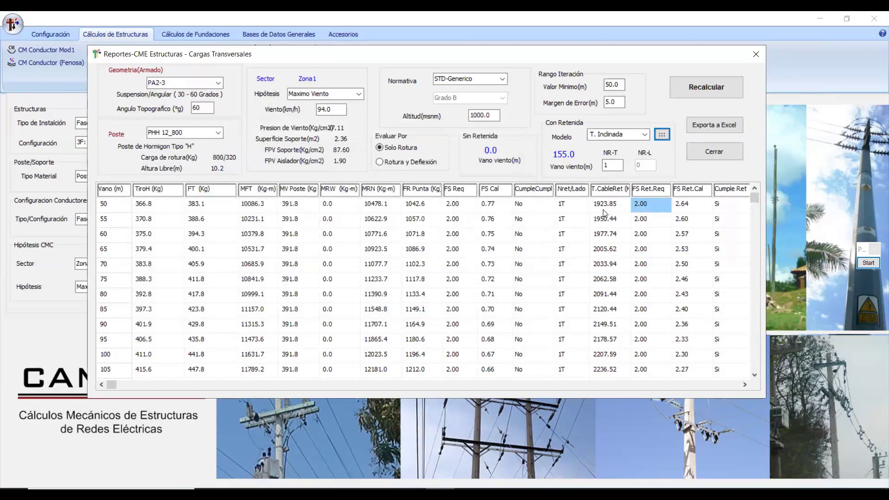
{"action": "left_click", "coordinate": [688, 206]}
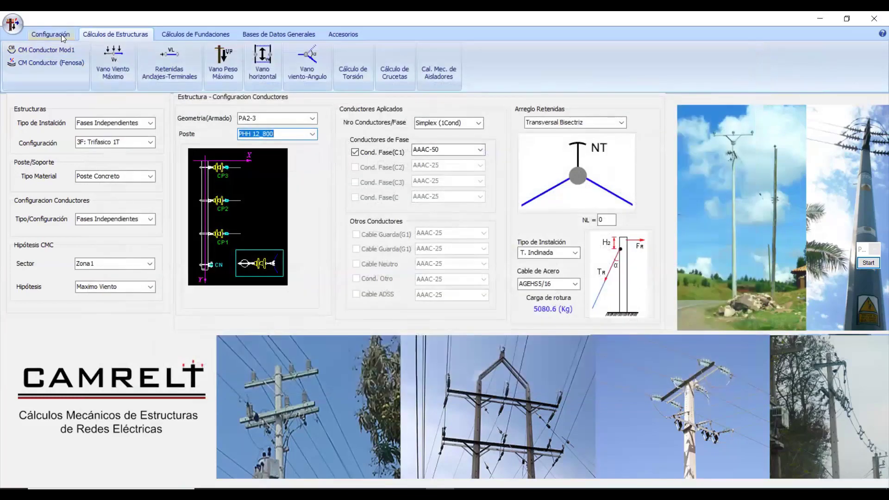
- Check the guy cable's breaking safety factor in the general CME configuration and leave it without saving changes
{"action": "left_click", "coordinate": [60, 34]}
{"action": "left_click", "coordinate": [97, 69]}
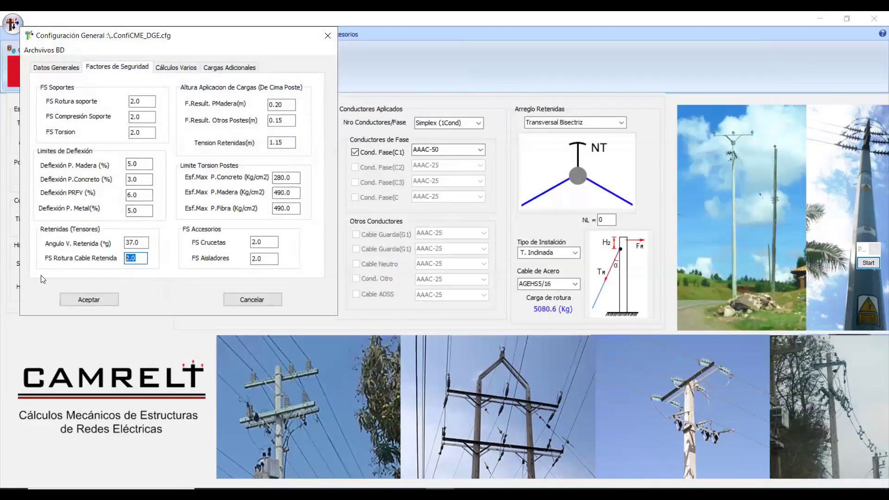
{"action": "left_click", "coordinate": [249, 300]}
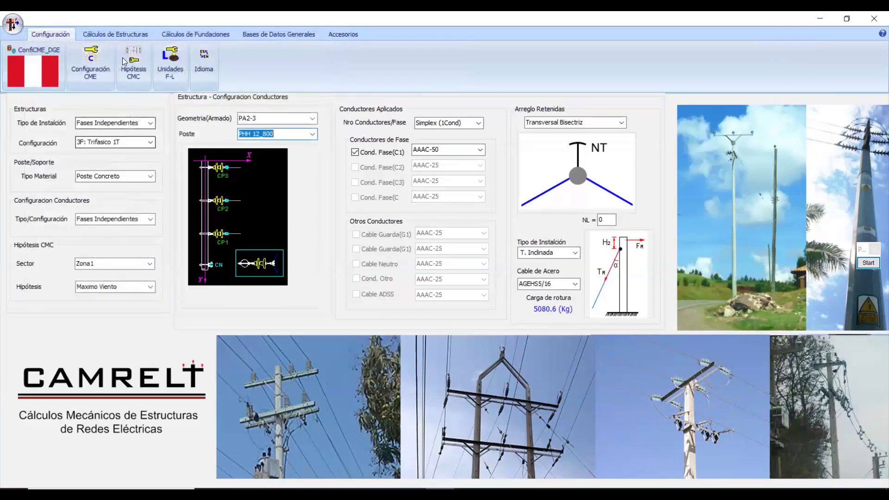
- Reopen the maximum wind span calculation, set the topographic angle to 60 degrees and recalculate
{"action": "left_click", "coordinate": [116, 34]}
{"action": "left_click", "coordinate": [118, 52]}
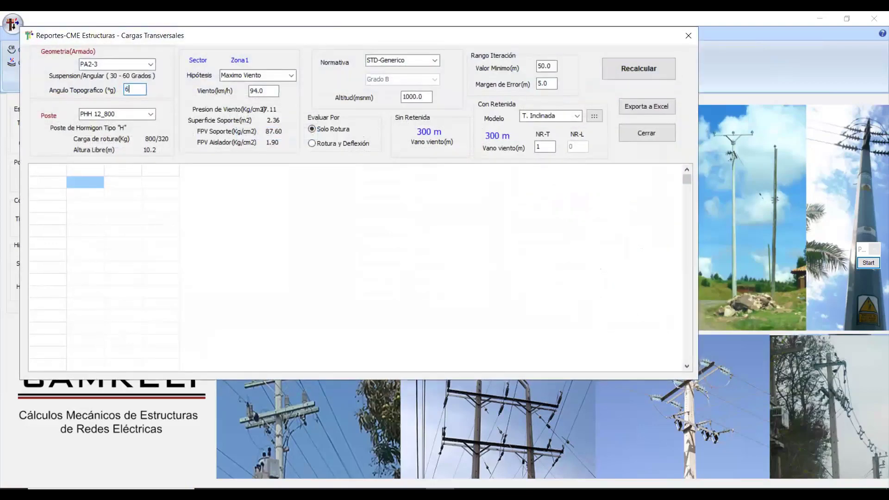
{"action": "left_click", "coordinate": [637, 74]}
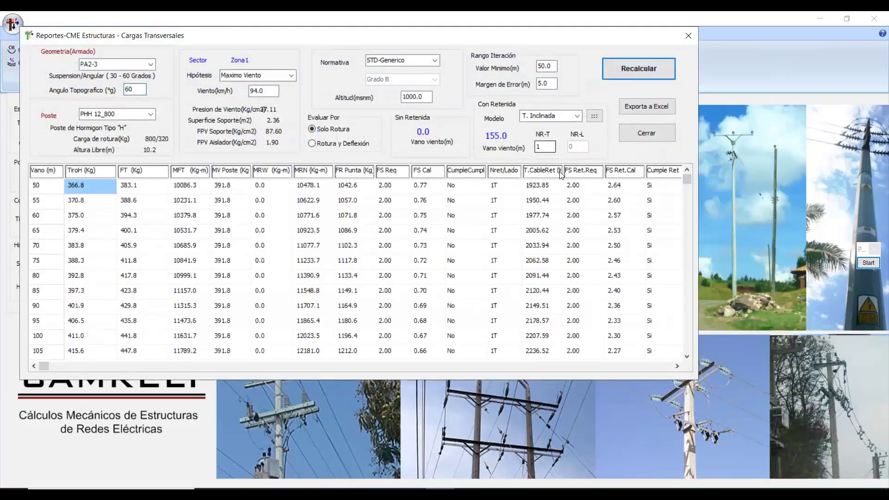
- Examine the calculated guy safety factor for every wind span from 50 m down to 160 m
{"action": "left_click", "coordinate": [588, 235]}
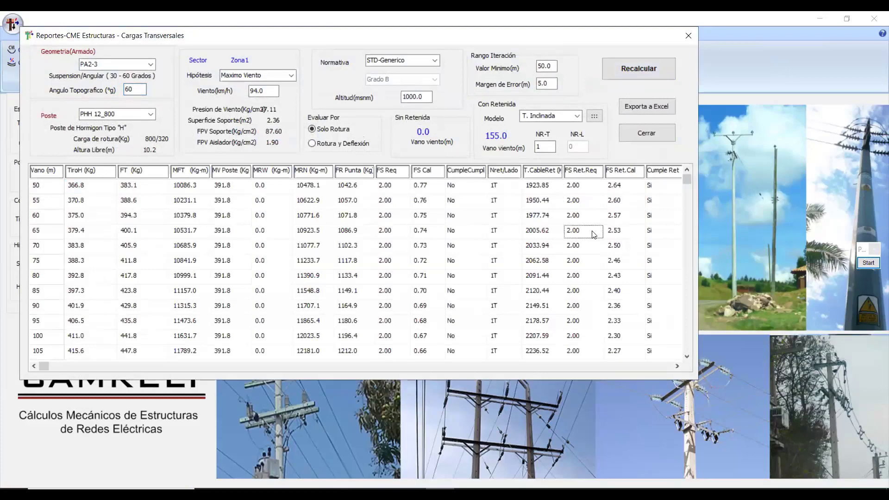
{"action": "key", "text": "Right"}
{"action": "key", "text": "Up"}
{"action": "key", "text": "Up"}
{"action": "key", "text": "Up"}
{"action": "key", "text": "Down"}
{"action": "key", "text": "Down"}
{"action": "key", "text": "Down"}
{"action": "key", "text": "Down"}
{"action": "key", "text": "Down"}
{"action": "key", "text": "Down"}
{"action": "key", "text": "Down"}
{"action": "key", "text": "Down"}
{"action": "key", "text": "Down"}
{"action": "key", "text": "Down"}
{"action": "key", "text": "Down"}
{"action": "key", "text": "Down"}
{"action": "key", "text": "Down"}
{"action": "key", "text": "Down"}
{"action": "key", "text": "Down"}
{"action": "key", "text": "Down"}
{"action": "key", "text": "Down"}
{"action": "key", "text": "Down"}
{"action": "key", "text": "Down"}
{"action": "key", "text": "Down"}
{"action": "key", "text": "Down"}
{"action": "key", "text": "Down"}
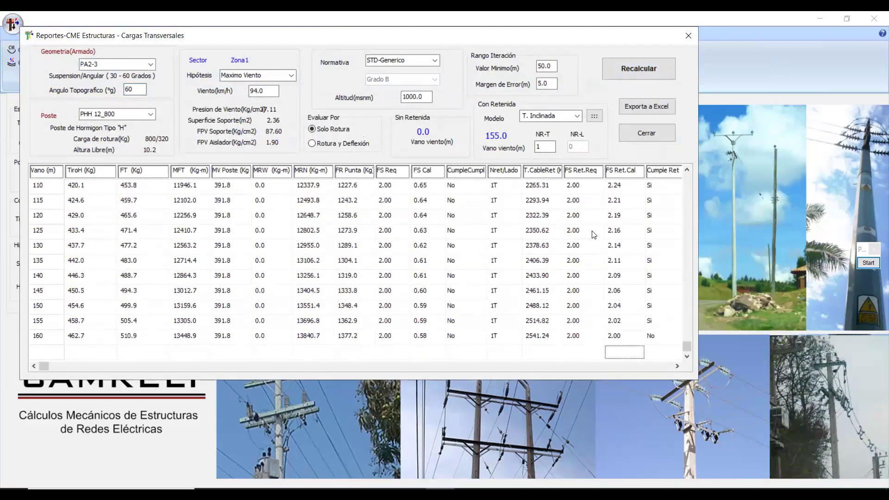
{"action": "key", "text": "Up"}
- Examine the guy compliance, final pole safety factor and final pole compliance columns from the 160 m span back to the shortest spans
{"action": "key", "text": "Right"}
{"action": "key", "text": "Right"}
{"action": "key", "text": "Right"}
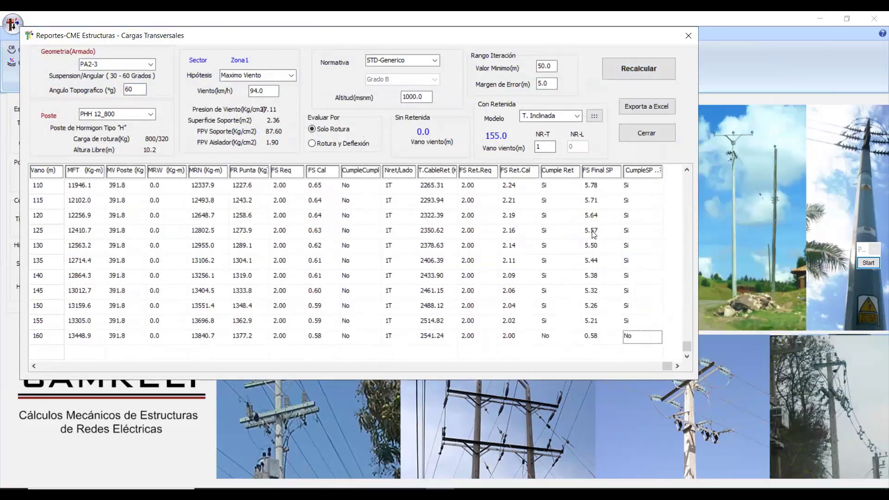
{"action": "key", "text": "Up"}
{"action": "key", "text": "Up"}
{"action": "key", "text": "Up"}
{"action": "key", "text": "Up"}
{"action": "key", "text": "Up"}
{"action": "key", "text": "Up"}
{"action": "key", "text": "Up"}
{"action": "key", "text": "Up"}
{"action": "key", "text": "Up"}
{"action": "key", "text": "Up"}
{"action": "key", "text": "Up"}
{"action": "key", "text": "Up"}
{"action": "key", "text": "Up"}
{"action": "key", "text": "Up"}
{"action": "key", "text": "Up"}
{"action": "key", "text": "Up"}
{"action": "key", "text": "Up"}
{"action": "key", "text": "Up"}
{"action": "key", "text": "Up"}
{"action": "key", "text": "Up"}
{"action": "key", "text": "Up"}
{"action": "key", "text": "Up"}
{"action": "key", "text": "Left"}
{"action": "key", "text": "Down"}
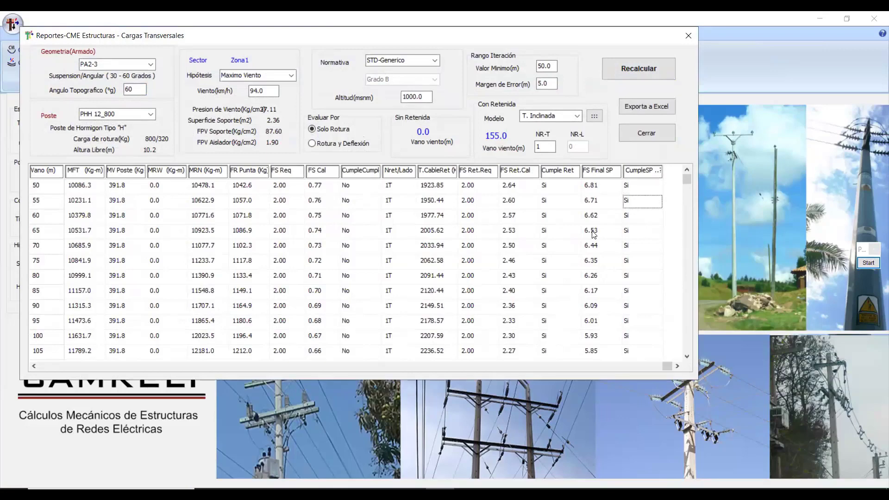
- Examine the final pole safety factor and final pole compliance columns for all wind spans from 50 m to 160 m and back
{"action": "key", "text": "Left"}
{"action": "key", "text": "Down"}
{"action": "key", "text": "Down"}
{"action": "key", "text": "Down"}
{"action": "key", "text": "Down"}
{"action": "key", "text": "Down"}
{"action": "key", "text": "Down"}
{"action": "key", "text": "Down"}
{"action": "key", "text": "Down"}
{"action": "key", "text": "Down"}
{"action": "key", "text": "Down"}
{"action": "key", "text": "Down"}
{"action": "key", "text": "Down"}
{"action": "key", "text": "Down"}
{"action": "key", "text": "Down"}
{"action": "key", "text": "Down"}
{"action": "key", "text": "Down"}
{"action": "key", "text": "Down"}
{"action": "key", "text": "Down"}
{"action": "key", "text": "Down"}
{"action": "key", "text": "Down"}
{"action": "key", "text": "Down"}
{"action": "key", "text": "Up"}
{"action": "key", "text": "Up"}
{"action": "key", "text": "Up"}
{"action": "key", "text": "Up"}
{"action": "key", "text": "Up"}
{"action": "key", "text": "Up"}
{"action": "key", "text": "Up"}
{"action": "key", "text": "Up"}
{"action": "key", "text": "Up"}
{"action": "key", "text": "Up"}
{"action": "key", "text": "Up"}
{"action": "key", "text": "Up"}
{"action": "key", "text": "Up"}
{"action": "key", "text": "Up"}
{"action": "key", "text": "Up"}
{"action": "key", "text": "Up"}
{"action": "key", "text": "Up"}
{"action": "key", "text": "Up"}
{"action": "key", "text": "Up"}
{"action": "key", "text": "Up"}
{"action": "key", "text": "Up"}
{"action": "key", "text": "Up"}
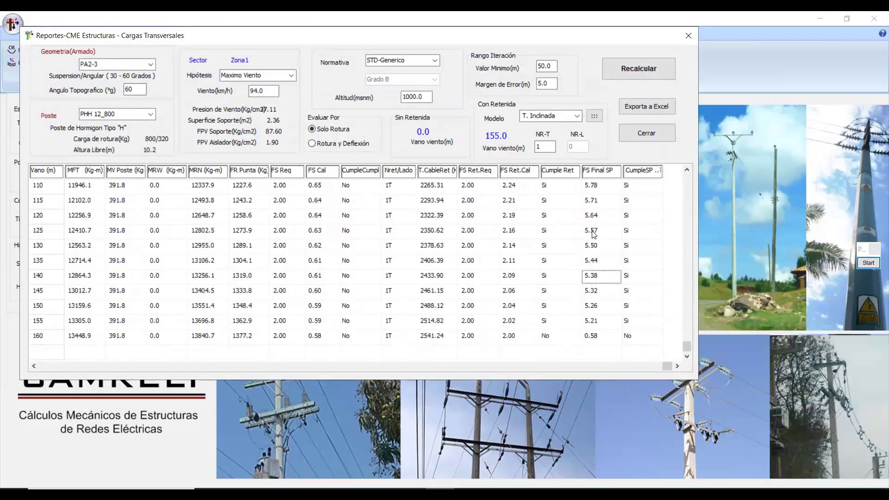
{"action": "key", "text": "Right"}
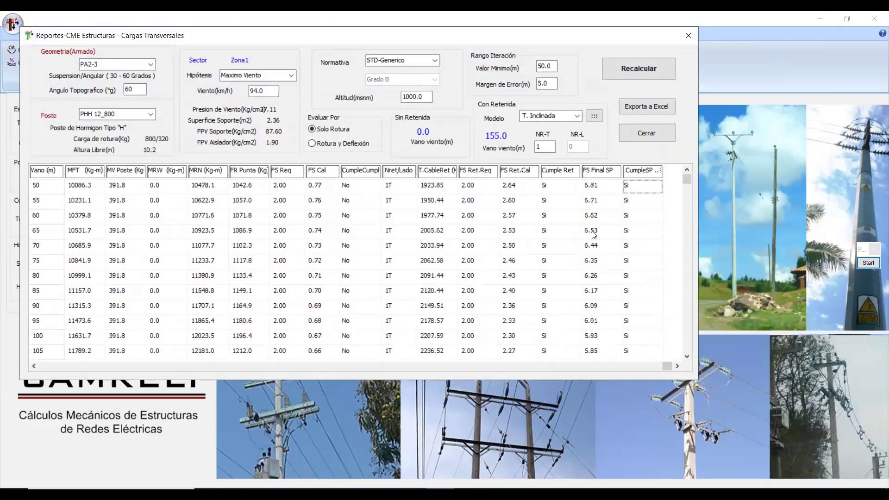
{"action": "key", "text": "Down"}
{"action": "key", "text": "Up"}
{"action": "key", "text": "Left"}
{"action": "key", "text": "Down"}
{"action": "key", "text": "Down"}
- Return to the horizontal tension column at the 50 m span and close the transverse loads report
{"action": "key", "text": "Left"}
{"action": "key", "text": "Left"}
{"action": "key", "text": "Left"}
{"action": "key", "text": "Left"}
{"action": "key", "text": "Left"}
{"action": "key", "text": "Left"}
{"action": "key", "text": "Left"}
{"action": "key", "text": "Left"}
{"action": "key", "text": "Left"}
{"action": "key", "text": "Left"}
{"action": "key", "text": "Left"}
{"action": "key", "text": "Left"}
{"action": "key", "text": "Left"}
{"action": "key", "text": "Left"}
{"action": "key", "text": "Left"}
{"action": "key", "text": "Up"}
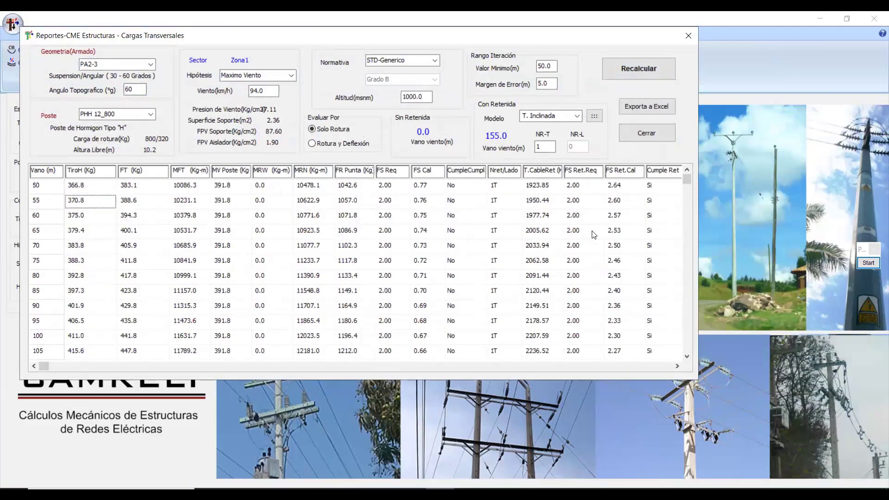
{"action": "key", "text": "Up"}
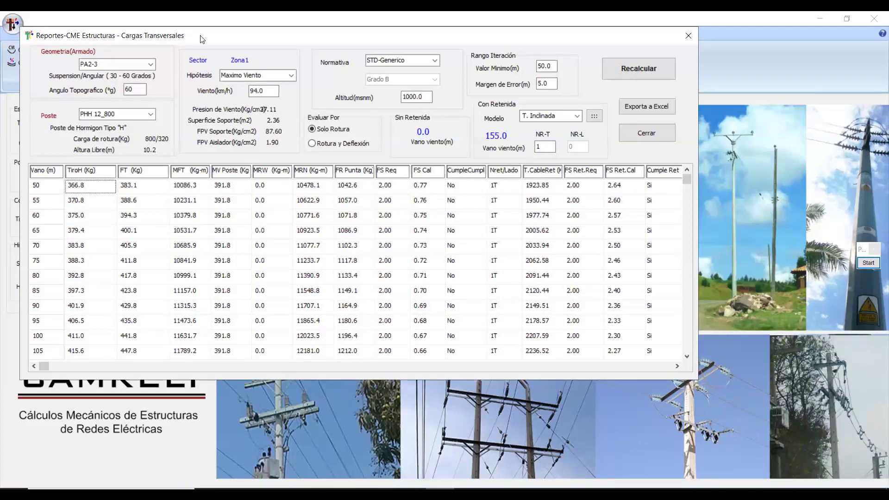
{"action": "left_click_drag", "start_coordinate": [198, 43], "coordinate": [307, 95]}
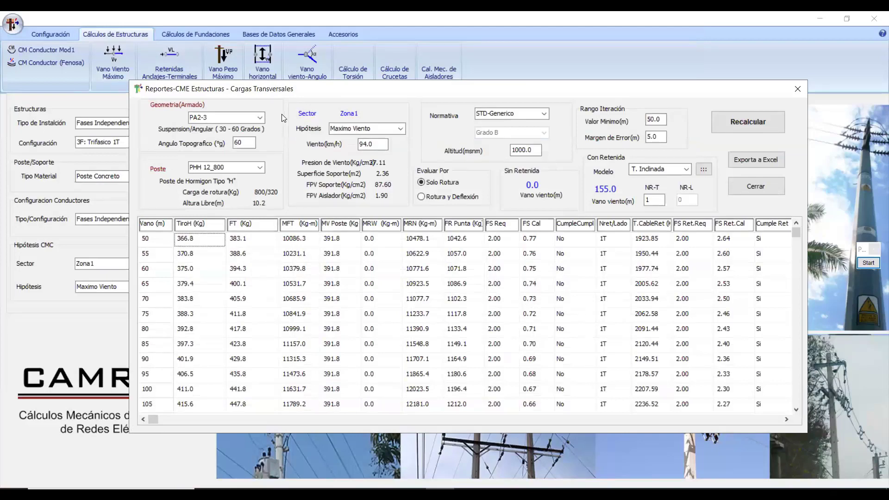
{"action": "left_click", "coordinate": [797, 88]}
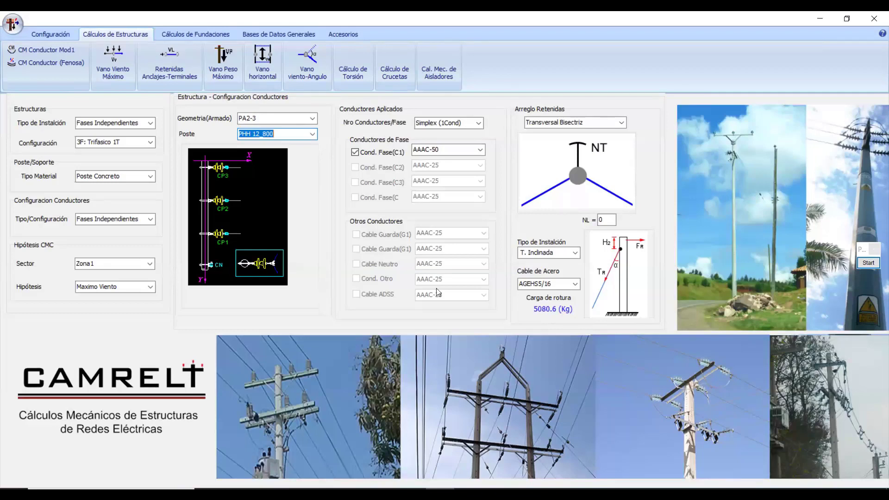
{"action": "left_click", "coordinate": [859, 262]}
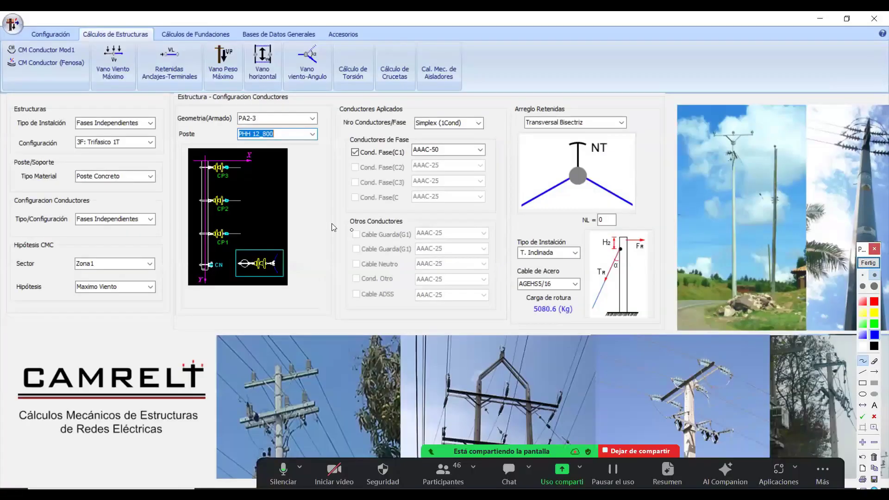
{"action": "left_click_drag", "start_coordinate": [229, 169], "coordinate": [239, 165]}
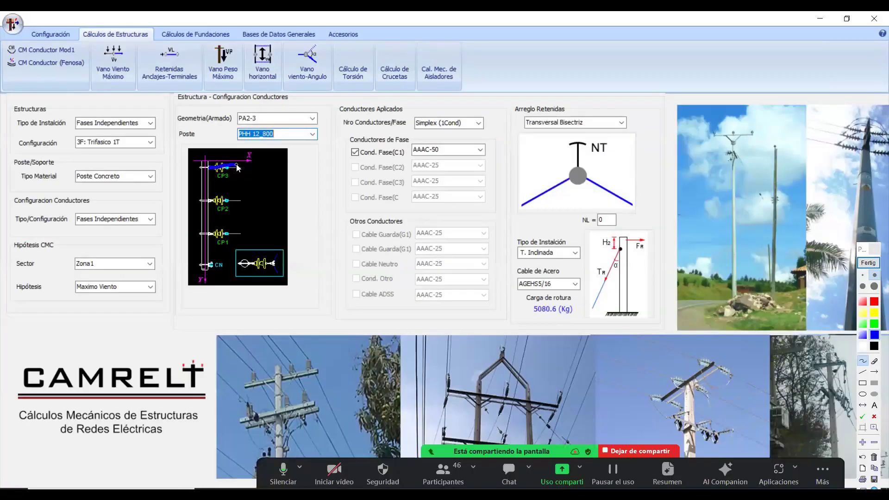
{"action": "left_click", "coordinate": [867, 264]}
{"action": "left_click", "coordinate": [867, 264]}
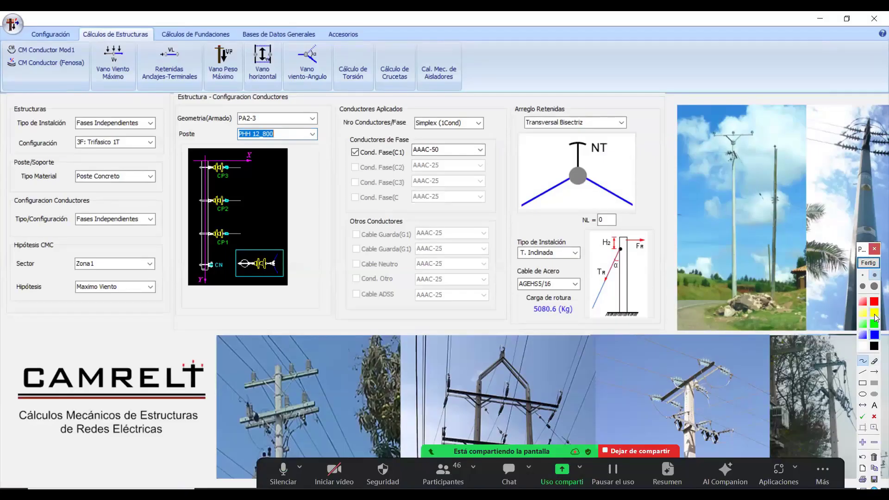
- Outline the CP3, CP2 and CP1 insulator assemblies in the PA2-3 diagram with green annotation rectangles
{"action": "left_click", "coordinate": [873, 324]}
{"action": "mouse_move", "coordinate": [209, 163]}
{"action": "left_mouse_down"}
{"action": "mouse_move", "coordinate": [247, 167]}
{"action": "mouse_move", "coordinate": [213, 169]}
{"action": "mouse_move", "coordinate": [236, 171]}
{"action": "left_mouse_up"}
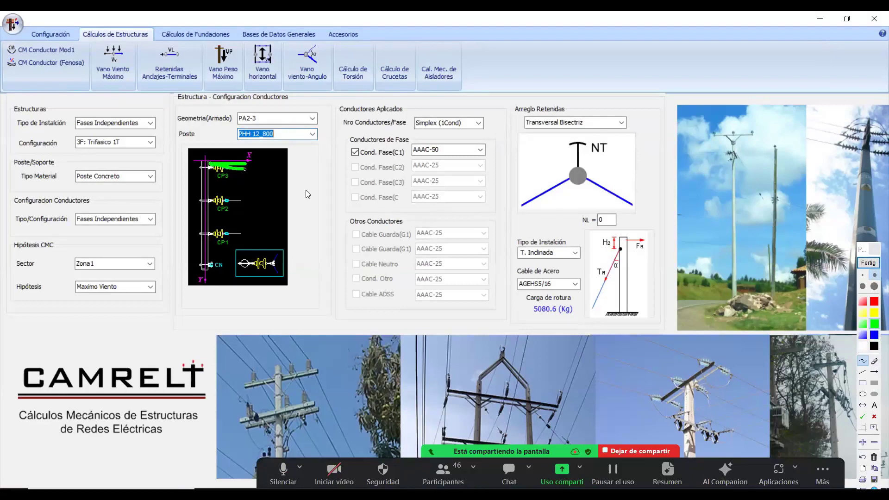
{"action": "left_click", "coordinate": [867, 262]}
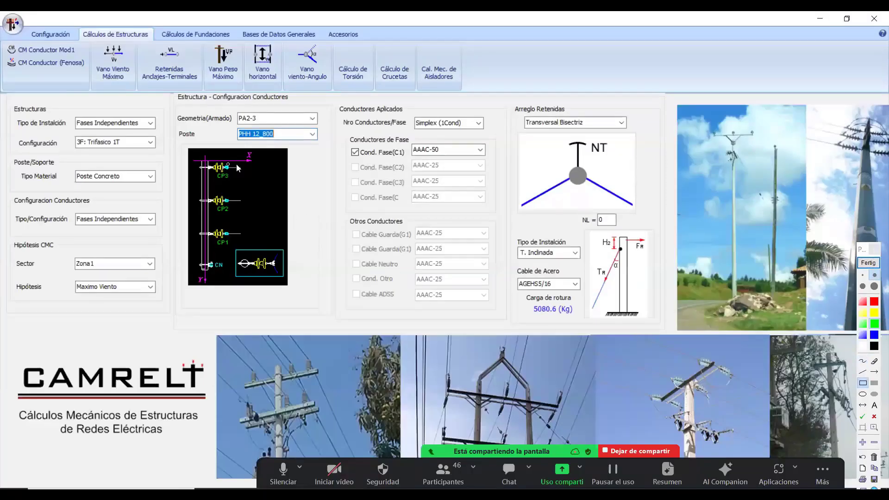
{"action": "mouse_move", "coordinate": [205, 163]}
{"action": "left_mouse_down"}
{"action": "mouse_move", "coordinate": [245, 172]}
{"action": "mouse_move", "coordinate": [248, 203]}
{"action": "left_mouse_up"}
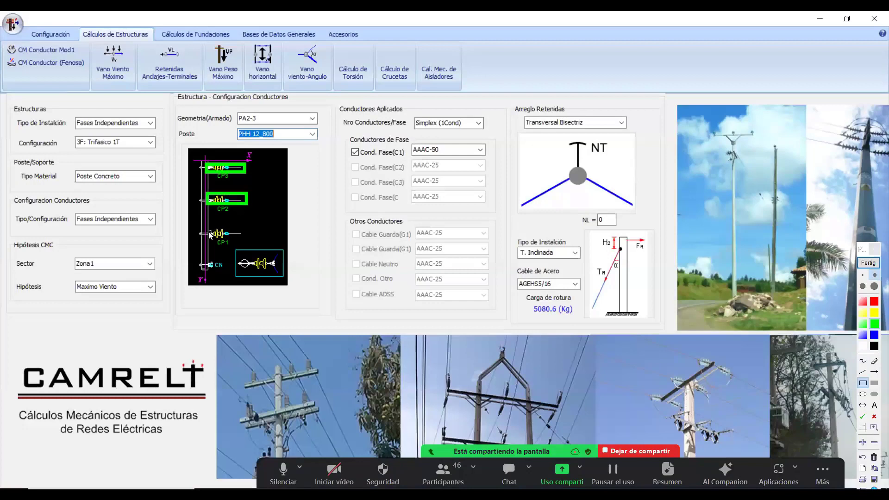
{"action": "left_click_drag", "start_coordinate": [209, 232], "coordinate": [248, 242]}
- Sketch three red freehand conductor lines bending at the ends of the CP3, CP2 and CP1 insulator assemblies
{"action": "left_click", "coordinate": [874, 302]}
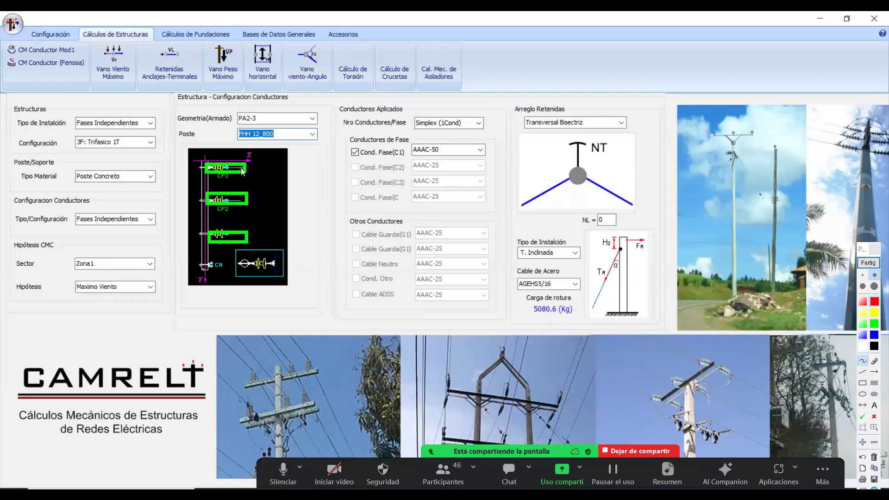
{"action": "mouse_move", "coordinate": [132, 214]}
{"action": "left_mouse_down"}
{"action": "mouse_move", "coordinate": [246, 168]}
{"action": "mouse_move", "coordinate": [329, 176]}
{"action": "left_mouse_up"}
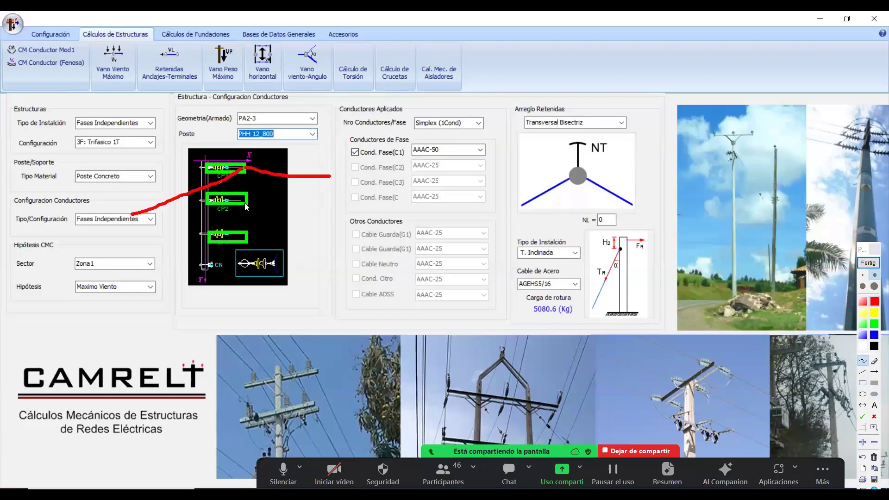
{"action": "mouse_move", "coordinate": [134, 240]}
{"action": "left_mouse_down"}
{"action": "mouse_move", "coordinate": [249, 210]}
{"action": "mouse_move", "coordinate": [342, 214]}
{"action": "left_mouse_up"}
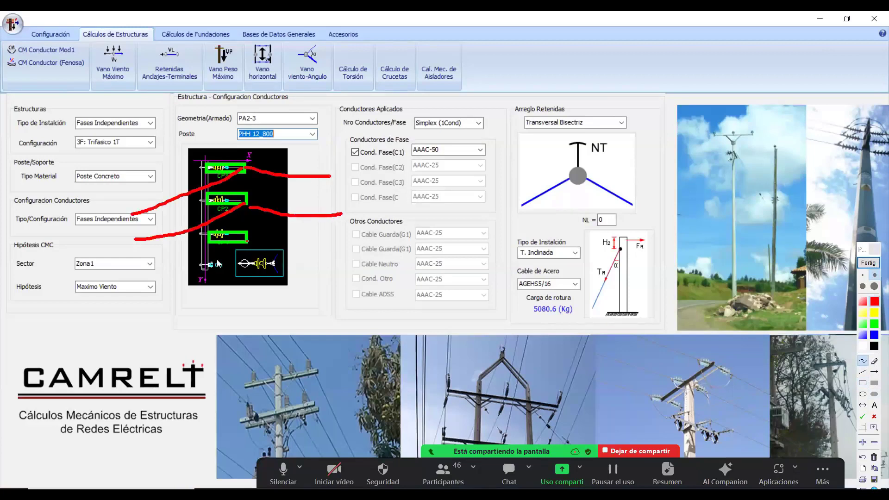
{"action": "mouse_move", "coordinate": [162, 279]}
{"action": "left_mouse_down"}
{"action": "mouse_move", "coordinate": [239, 252]}
{"action": "mouse_move", "coordinate": [343, 250]}
{"action": "left_mouse_up"}
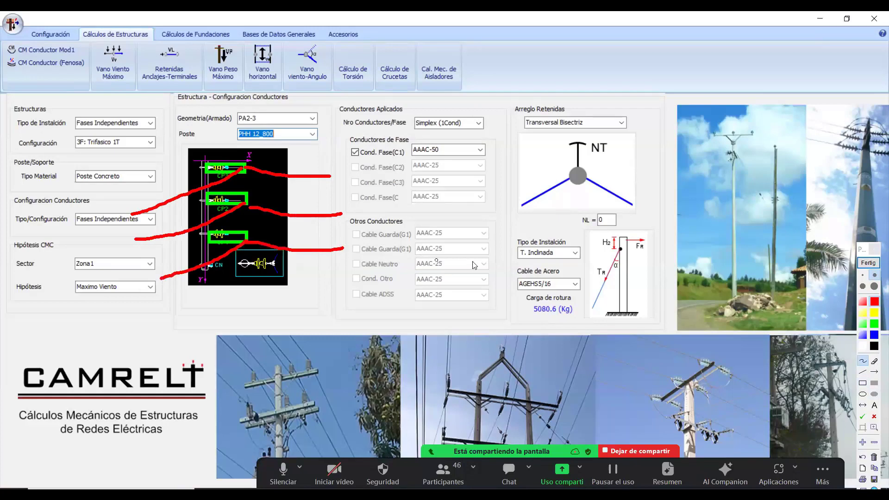
- Draw yellow freehand arrows along the conductor lines and beside CP3, CP2 and CP1, and exit the screen annotation mode
{"action": "left_click", "coordinate": [874, 313]}
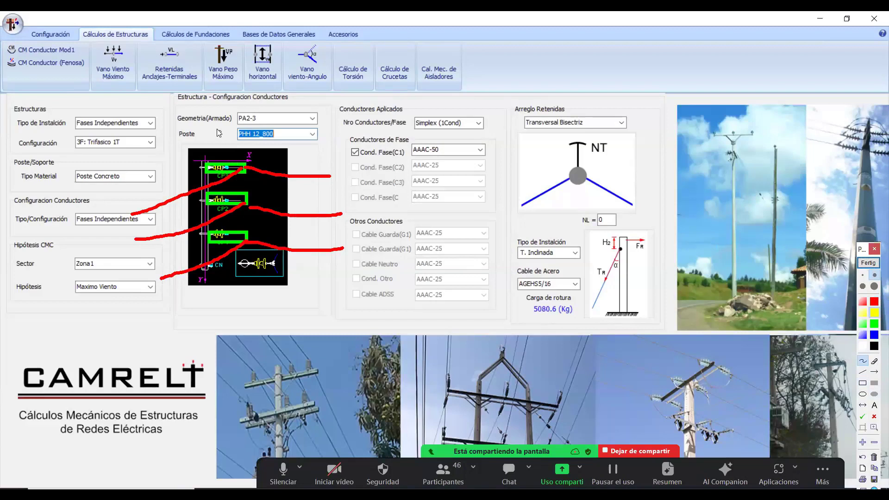
{"action": "mouse_move", "coordinate": [209, 130]}
{"action": "left_mouse_down"}
{"action": "mouse_move", "coordinate": [232, 134]}
{"action": "mouse_move", "coordinate": [240, 153]}
{"action": "mouse_move", "coordinate": [246, 146]}
{"action": "left_mouse_up"}
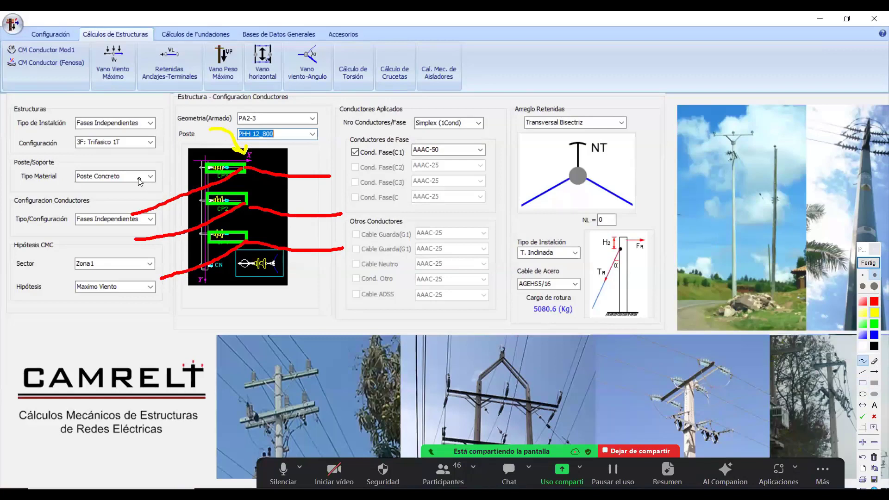
{"action": "mouse_move", "coordinate": [139, 180]}
{"action": "left_mouse_down"}
{"action": "mouse_move", "coordinate": [176, 194]}
{"action": "mouse_move", "coordinate": [178, 168]}
{"action": "mouse_move", "coordinate": [172, 177]}
{"action": "mouse_move", "coordinate": [190, 172]}
{"action": "left_mouse_up"}
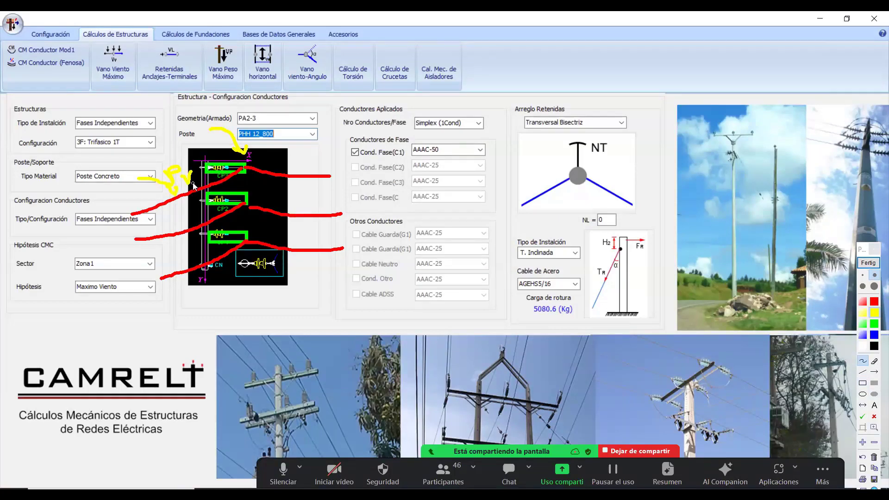
{"action": "left_click_drag", "start_coordinate": [133, 153], "coordinate": [160, 156]}
{"action": "mouse_move", "coordinate": [256, 190]}
{"action": "left_mouse_down"}
{"action": "mouse_move", "coordinate": [267, 231]}
{"action": "mouse_move", "coordinate": [262, 193]}
{"action": "left_mouse_up"}
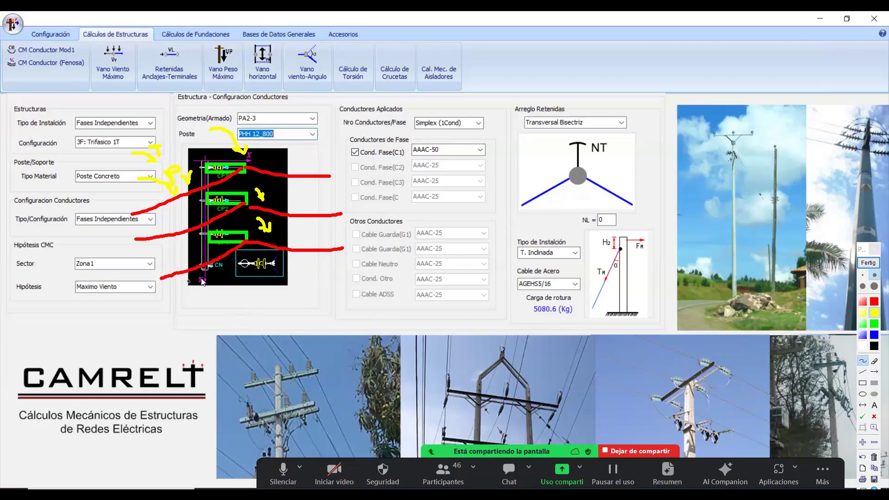
{"action": "left_click", "coordinate": [873, 263]}
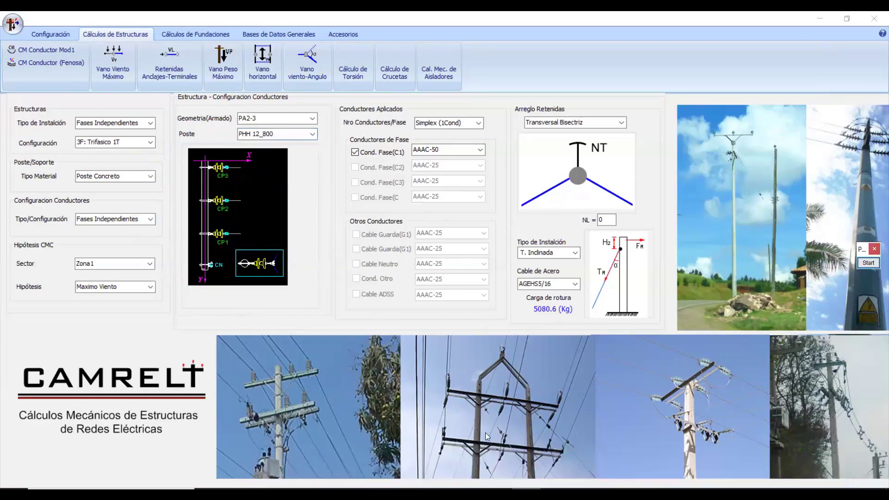